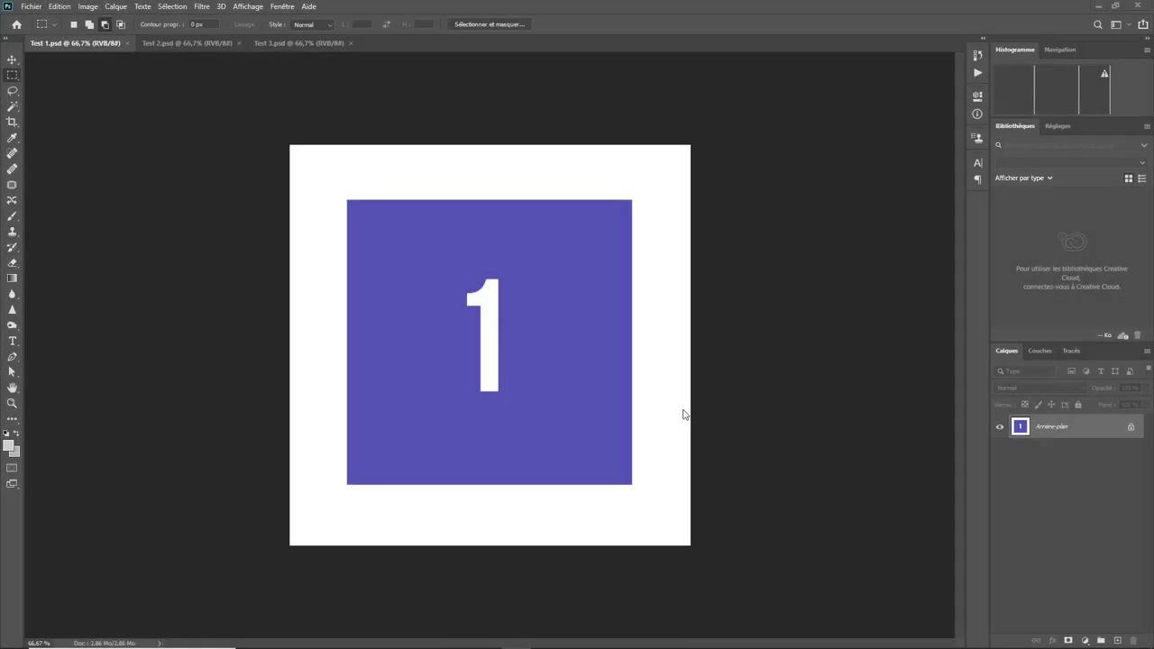
Step: Look over the Test 1, Test 2 and Test 3 documents
left_click(32, 6)
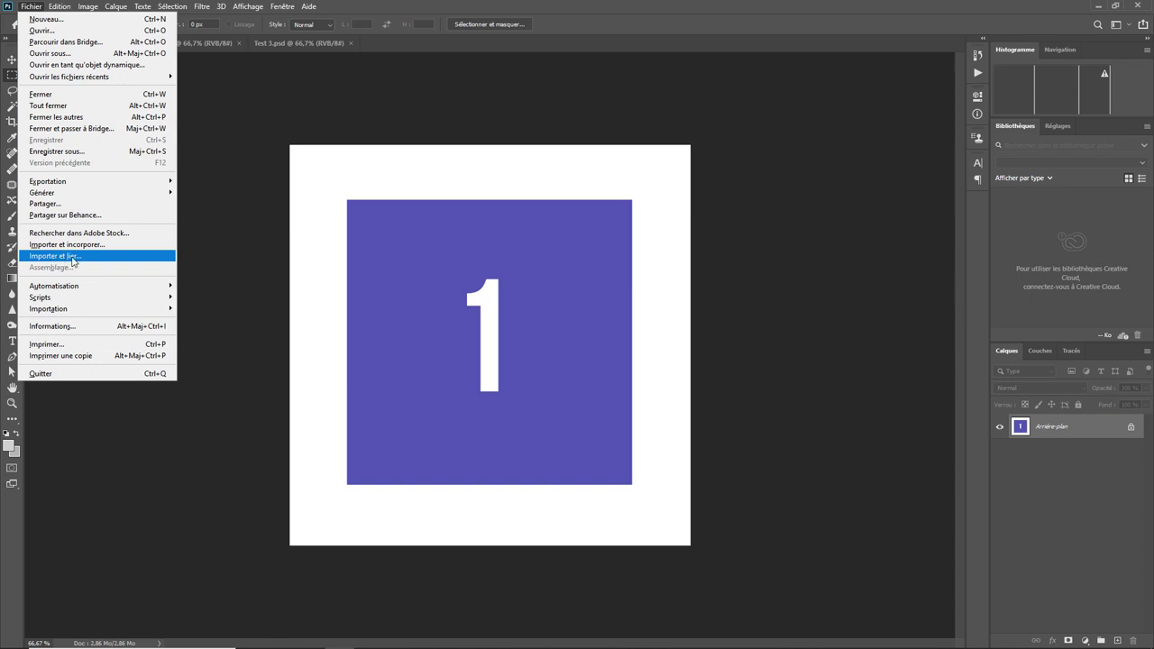
left_click(351, 104)
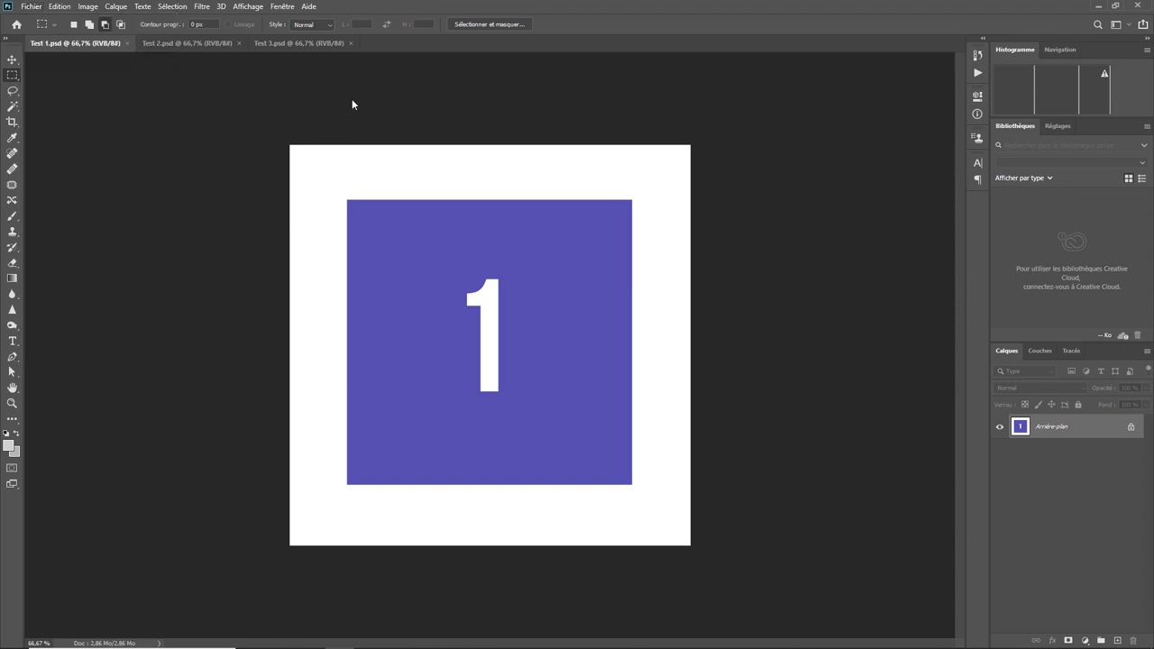
left_click(165, 45)
left_click(291, 43)
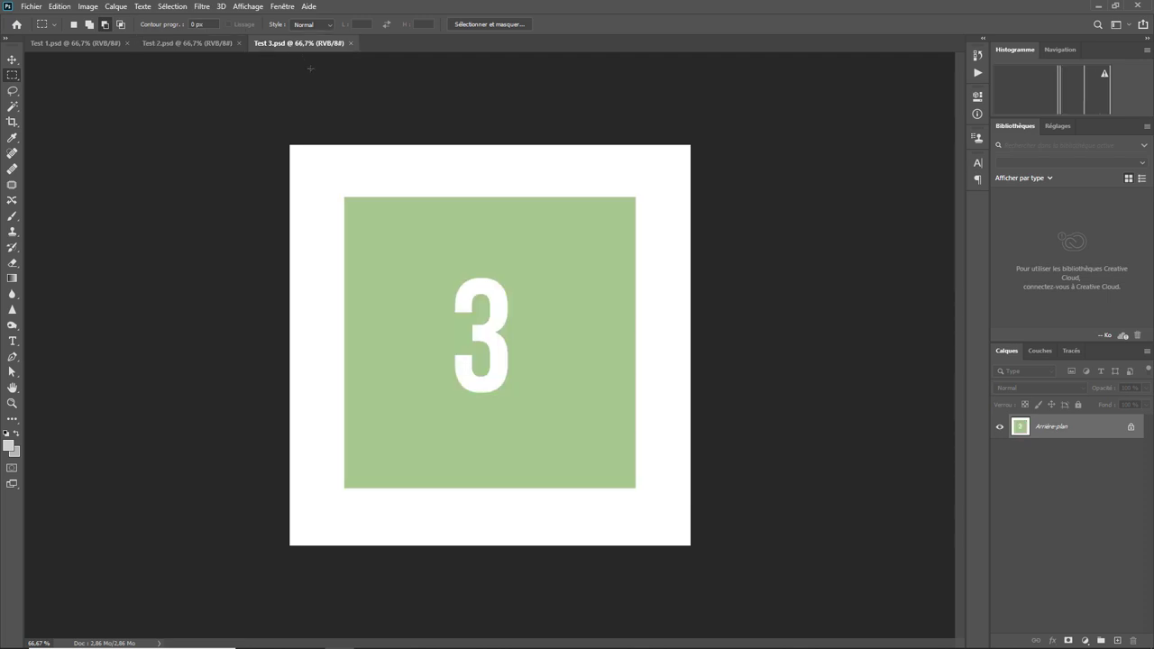
left_click(86, 45)
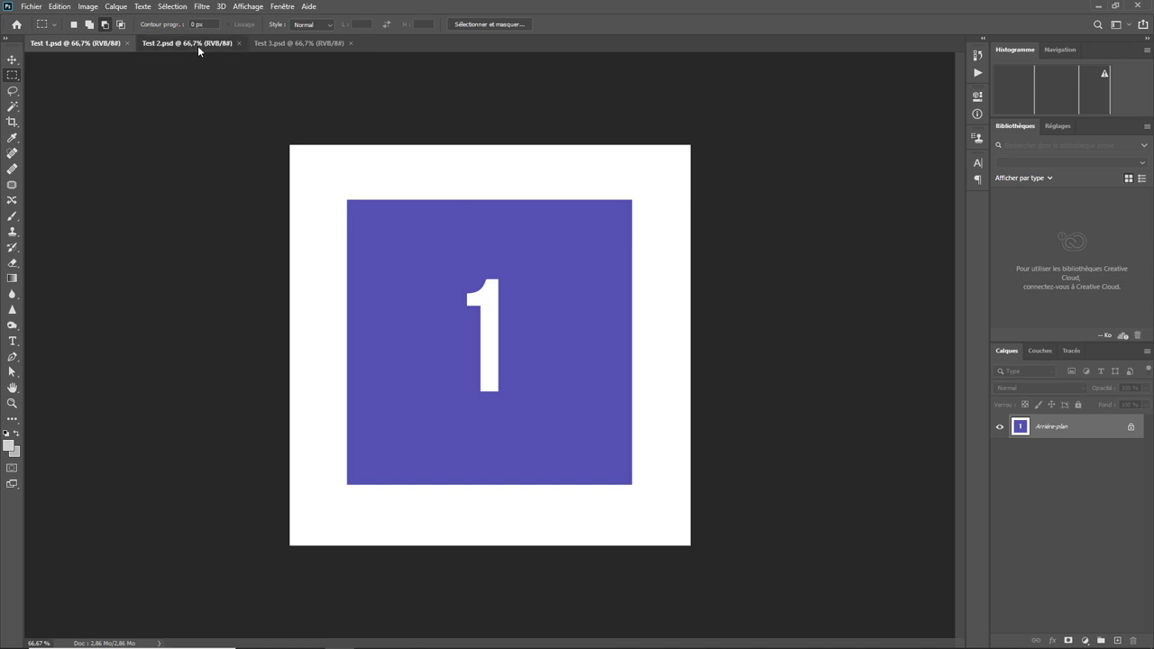
left_click(197, 45)
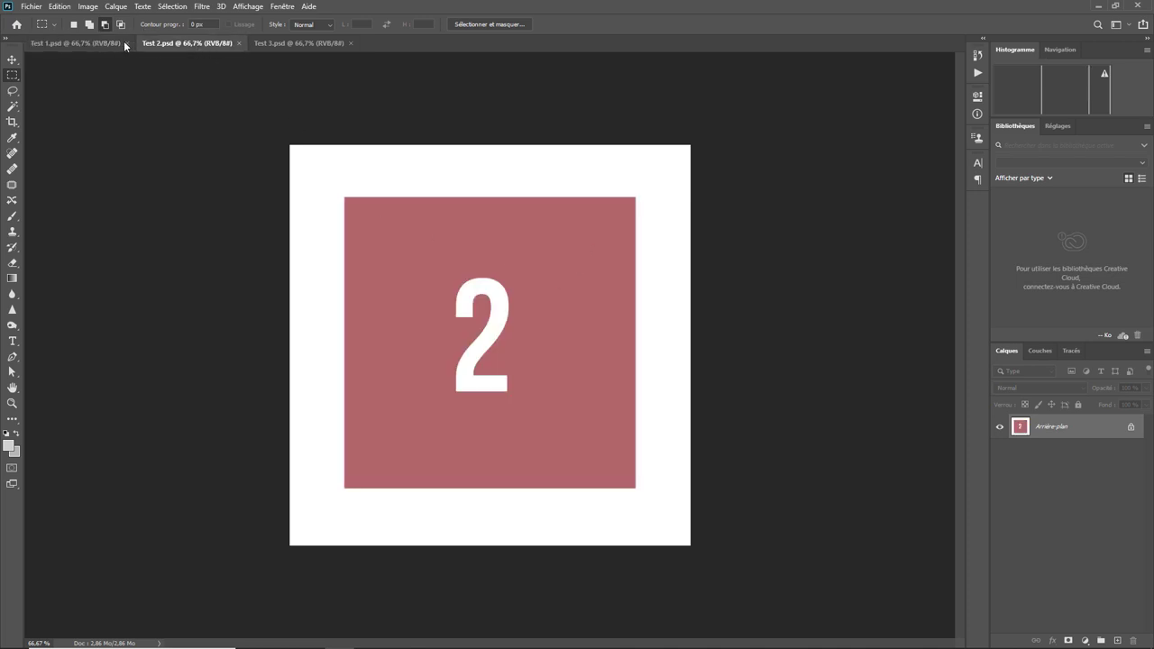
left_click(91, 45)
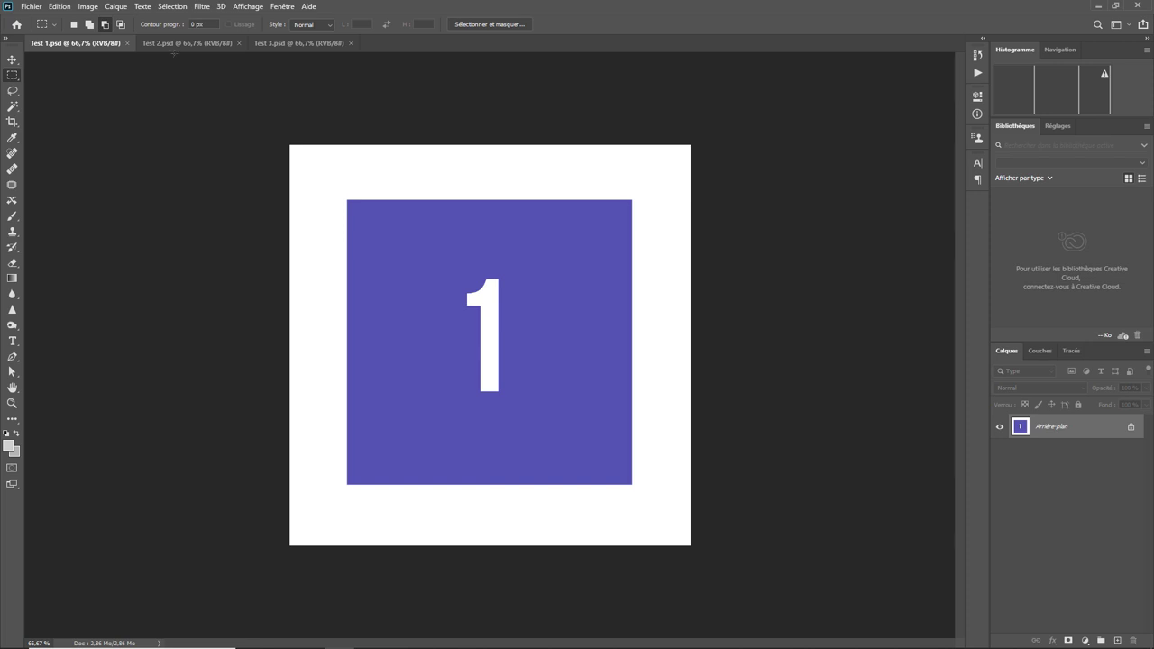
left_click(173, 44)
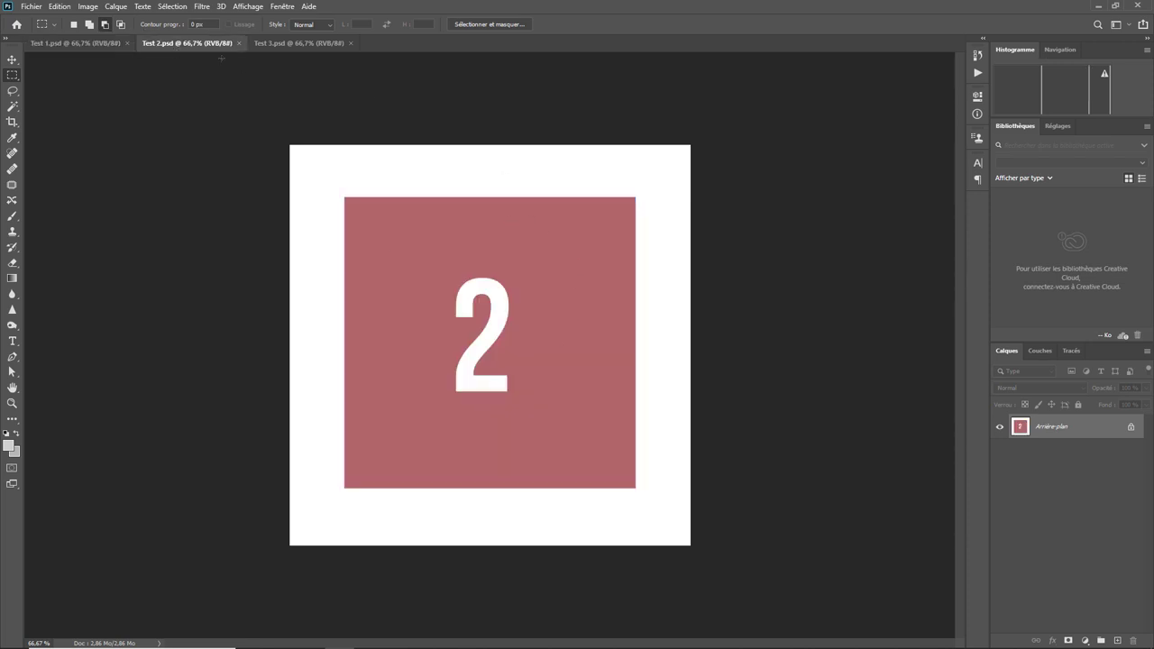
Step: Select the entire Test 2 canvas and copy the red 2 image
left_click(171, 7)
left_click(180, 14)
left_click(62, 7)
left_click(72, 83)
Step: Paste the copied red 2 into Test 1 as a new layer
left_click(83, 43)
left_click(60, 6)
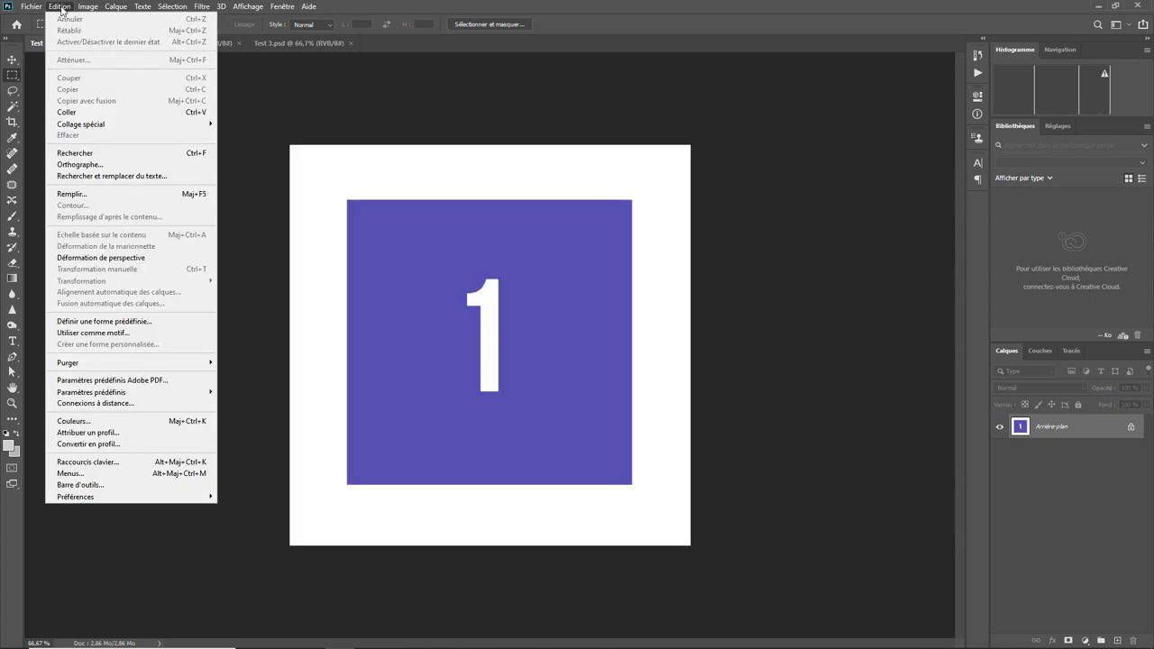
left_click(100, 116)
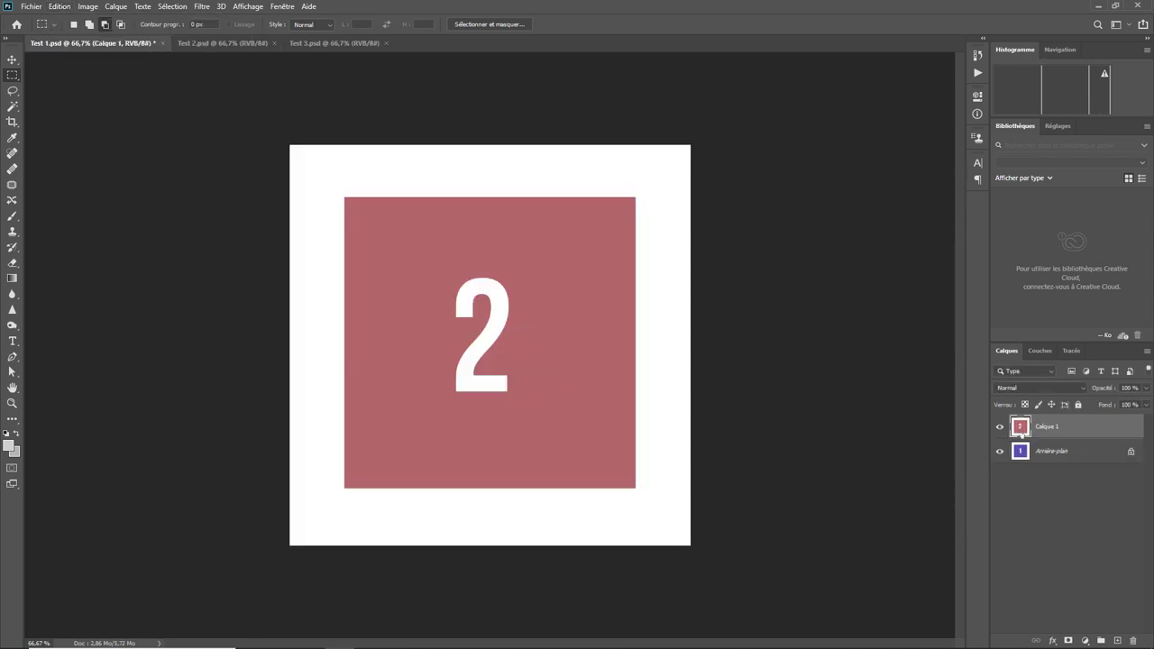
Step: Scale the pasted red 2 down into the bottom-left corner, then delete that layer
left_click(59, 6)
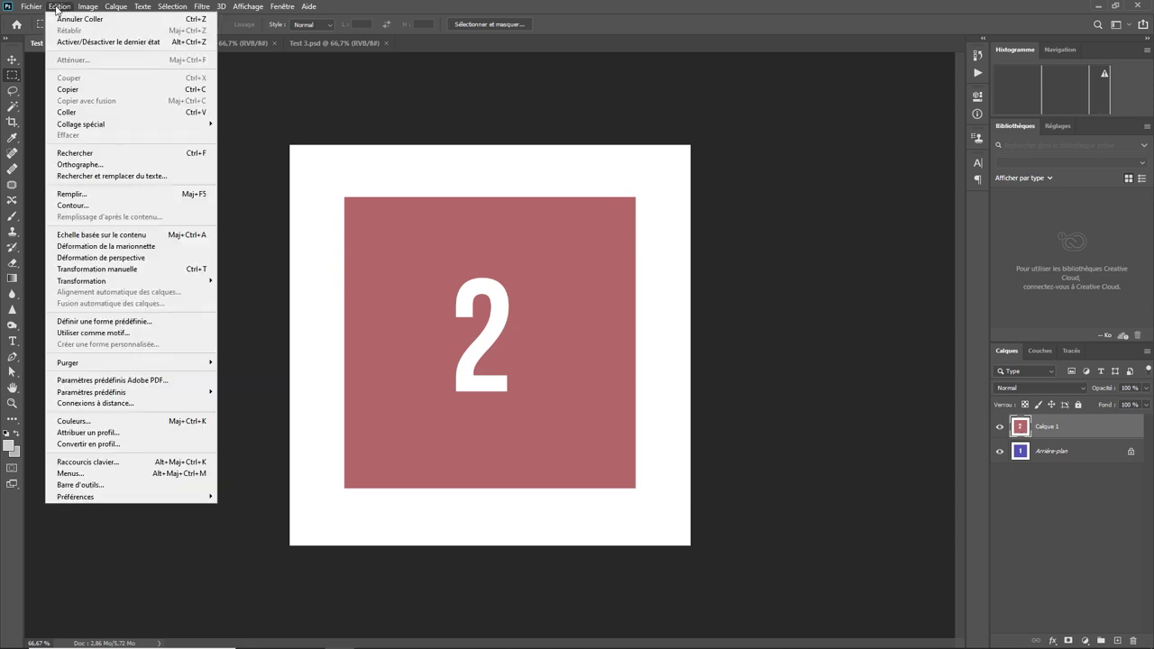
mouse_move(81, 280)
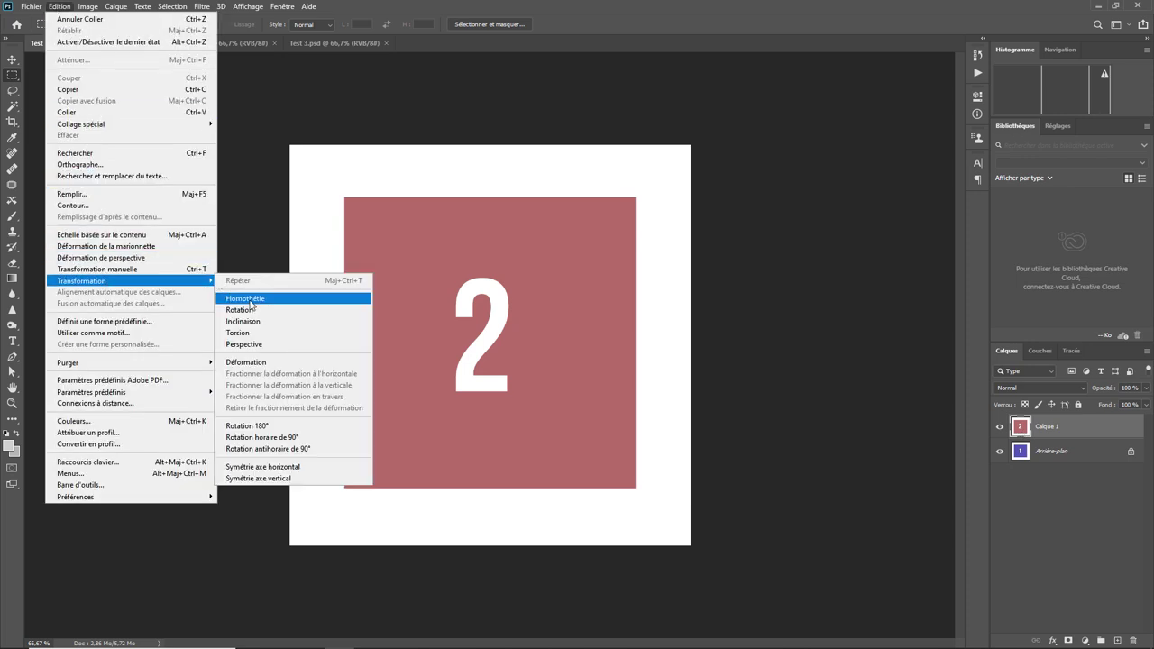
left_click(237, 298)
mouse_move(690, 145)
left_mouse_down()
mouse_move(353, 450)
mouse_move(360, 487)
mouse_move(372, 463)
left_mouse_up()
key("Return")
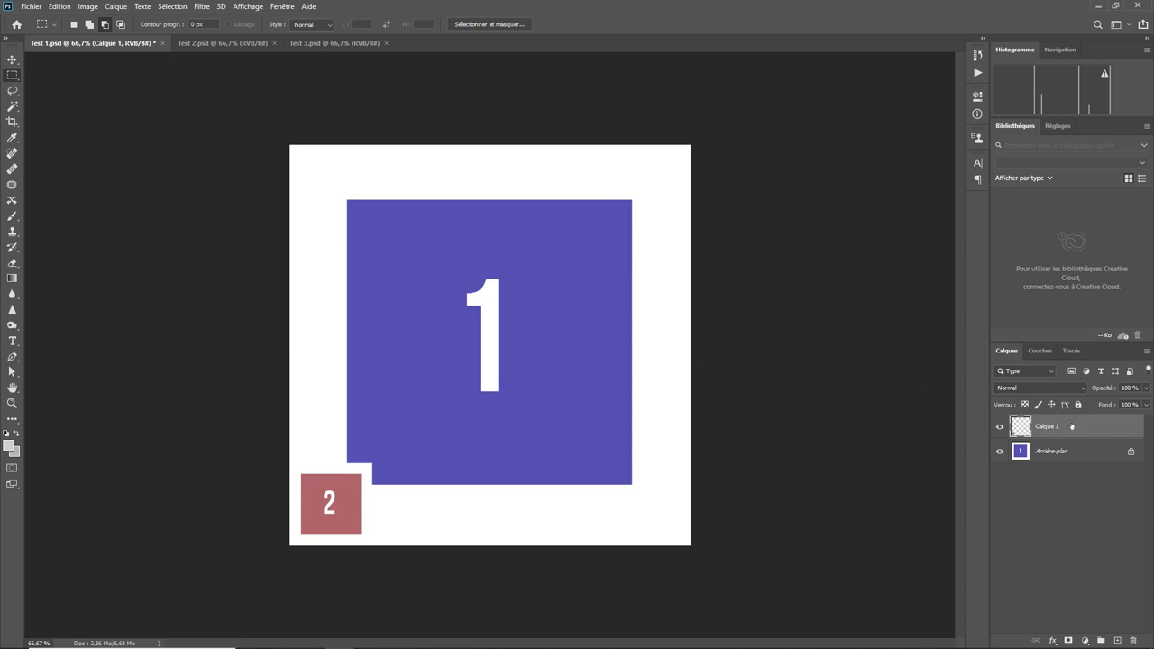
key("Delete")
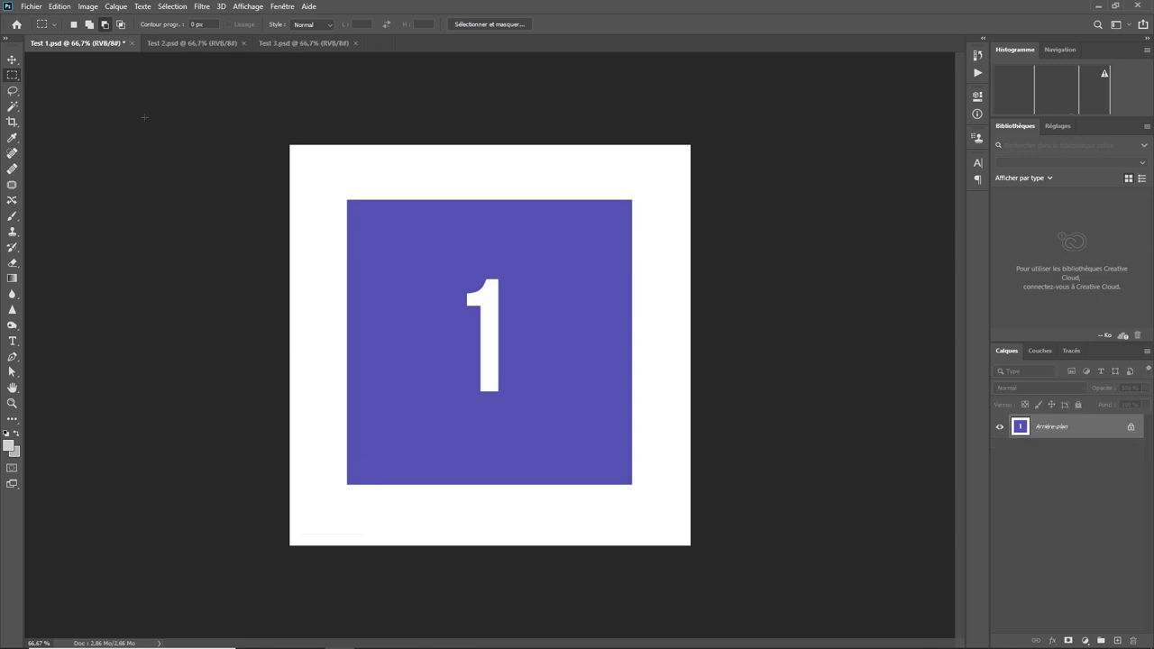
Step: Close the Test 2 document
left_click(36, 11)
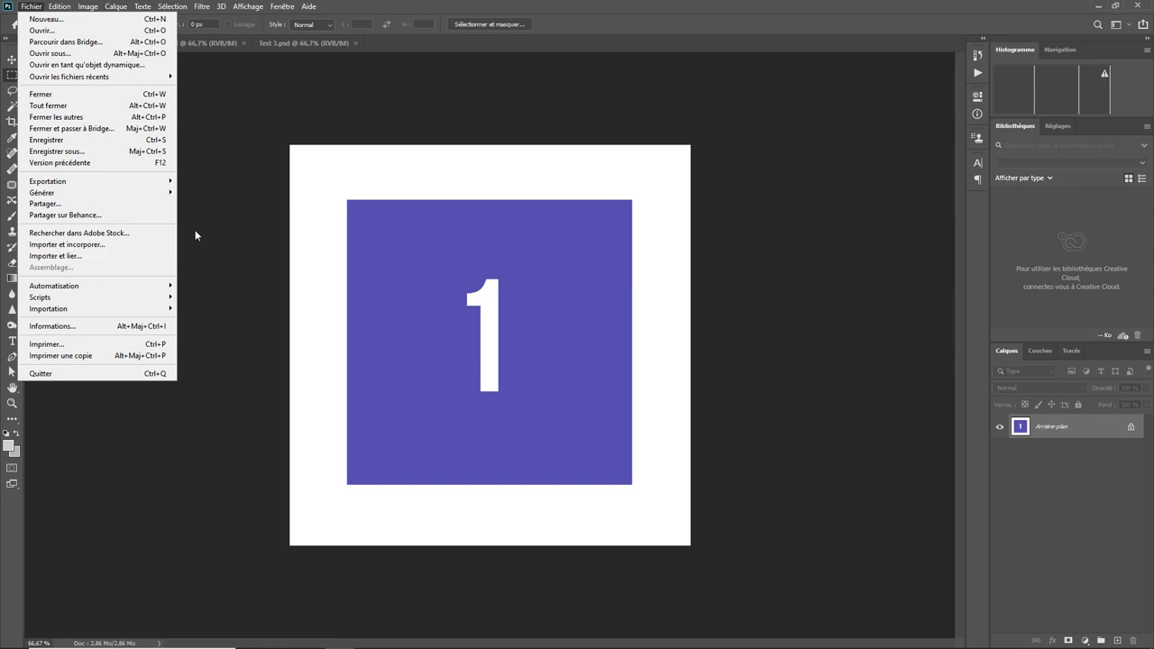
left_click(219, 223)
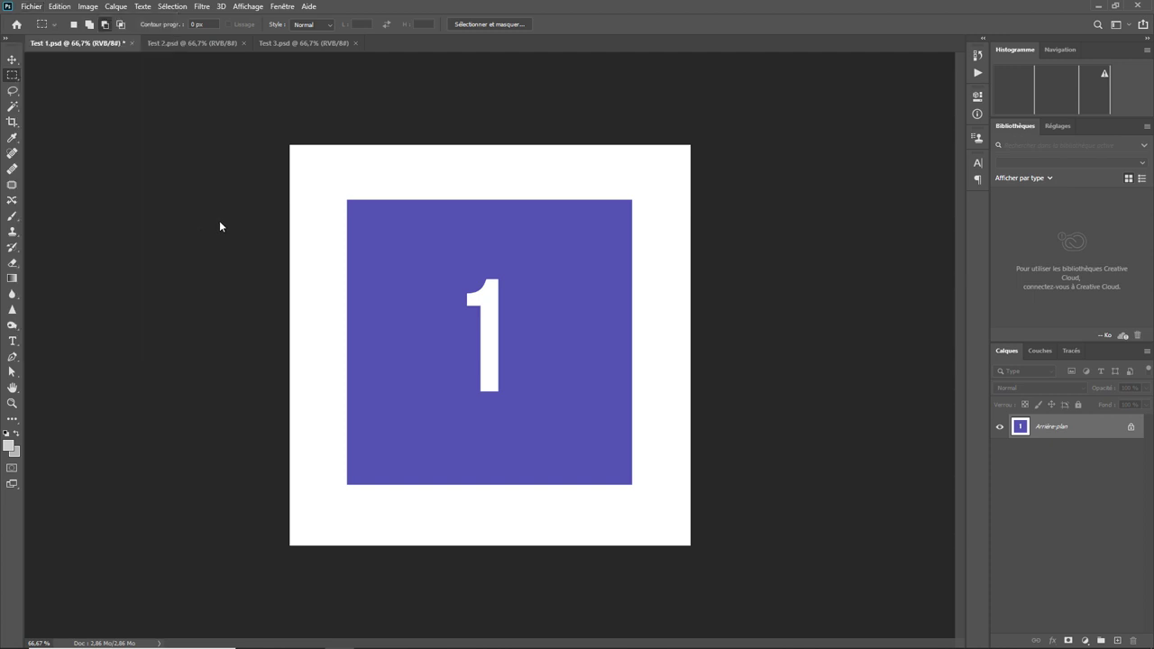
left_click(243, 43)
Step: Place Test 2.psd into Test 1 as a linked layer, shrunk into the bottom-left corner
left_click(33, 7)
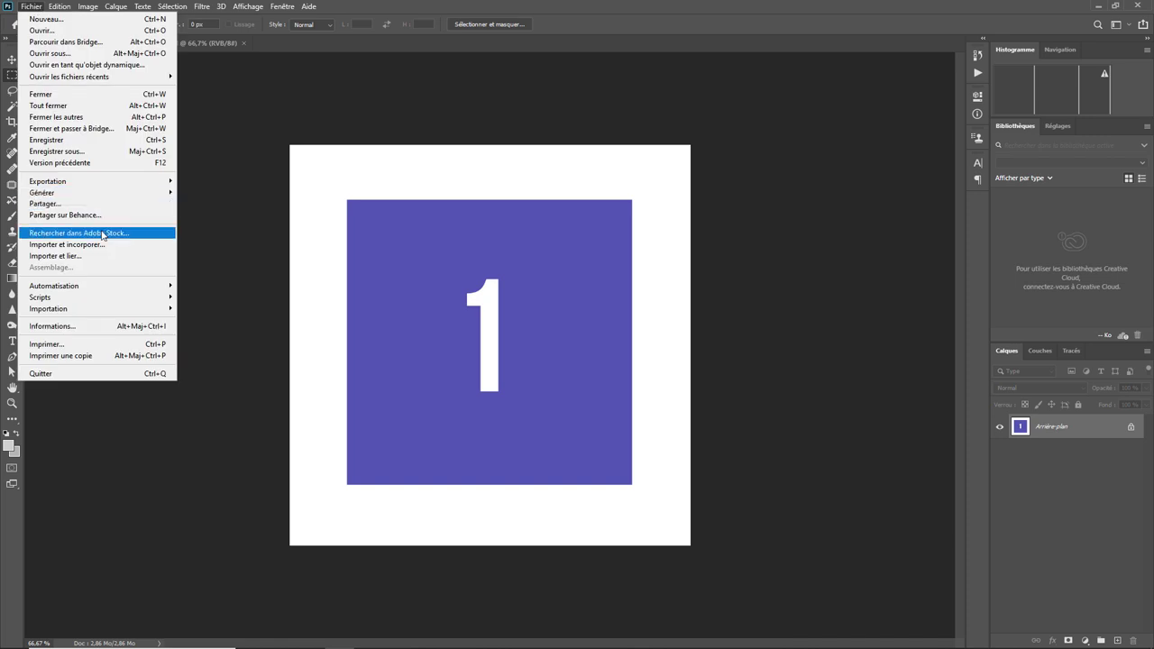
left_click(98, 262)
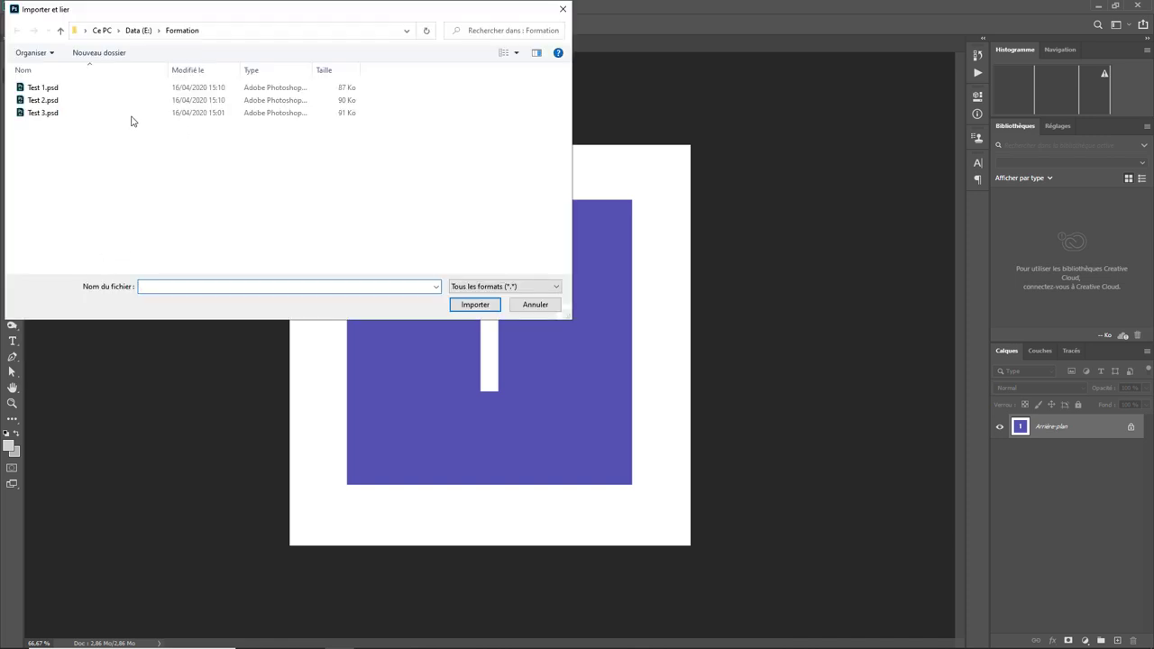
left_click(50, 101)
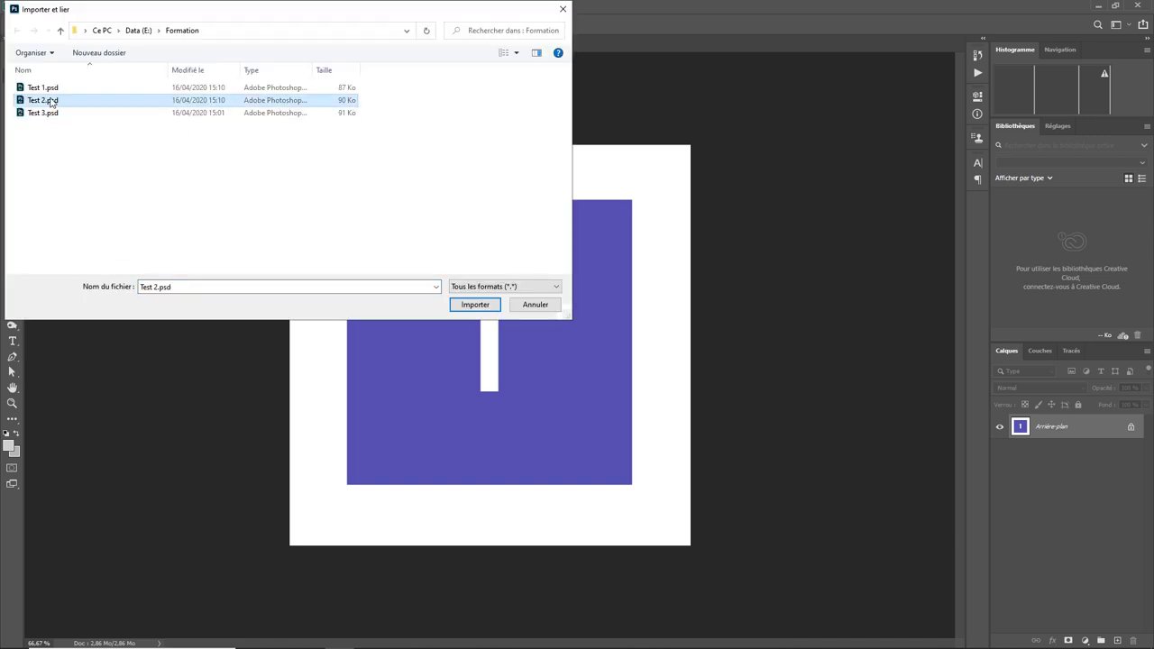
left_click(466, 307)
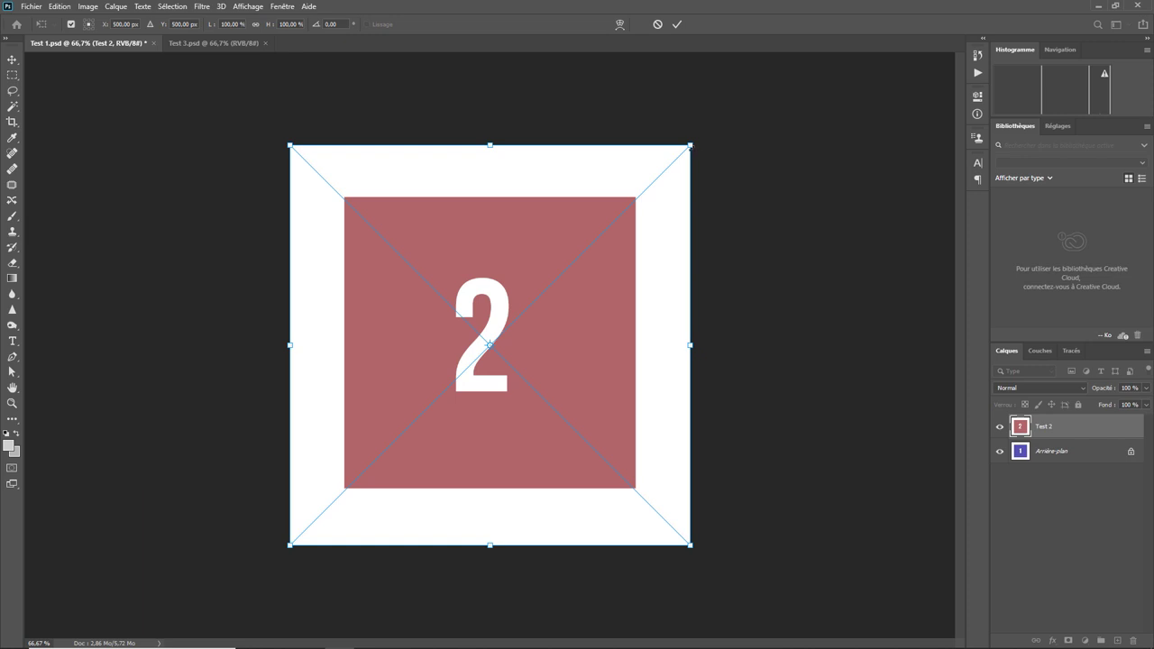
left_click_drag(689, 144, 423, 428)
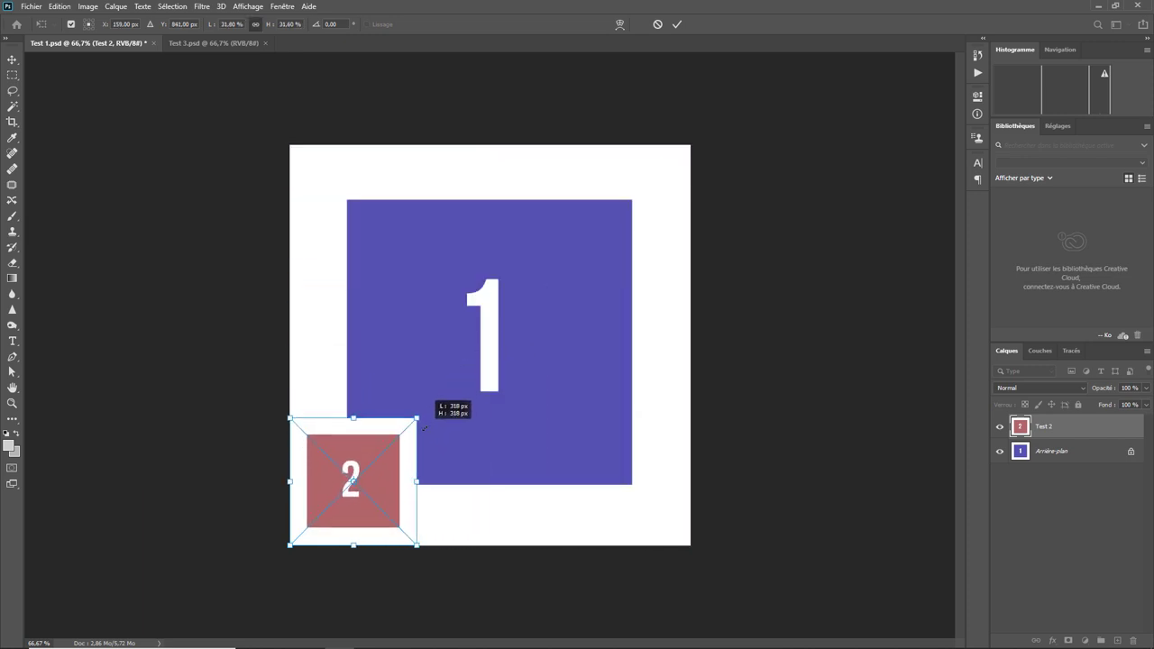
key("Return")
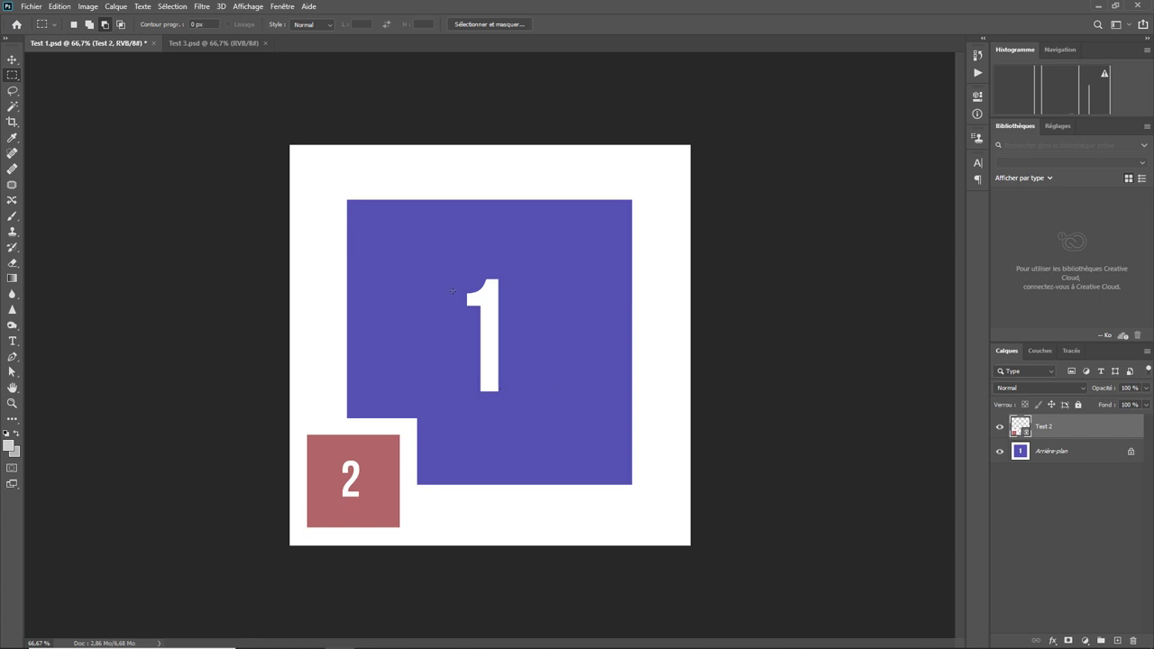
Step: Save and close Test 1, then place Test 2.psd into Test 3 as a linked layer
left_click(153, 43)
left_click(527, 247)
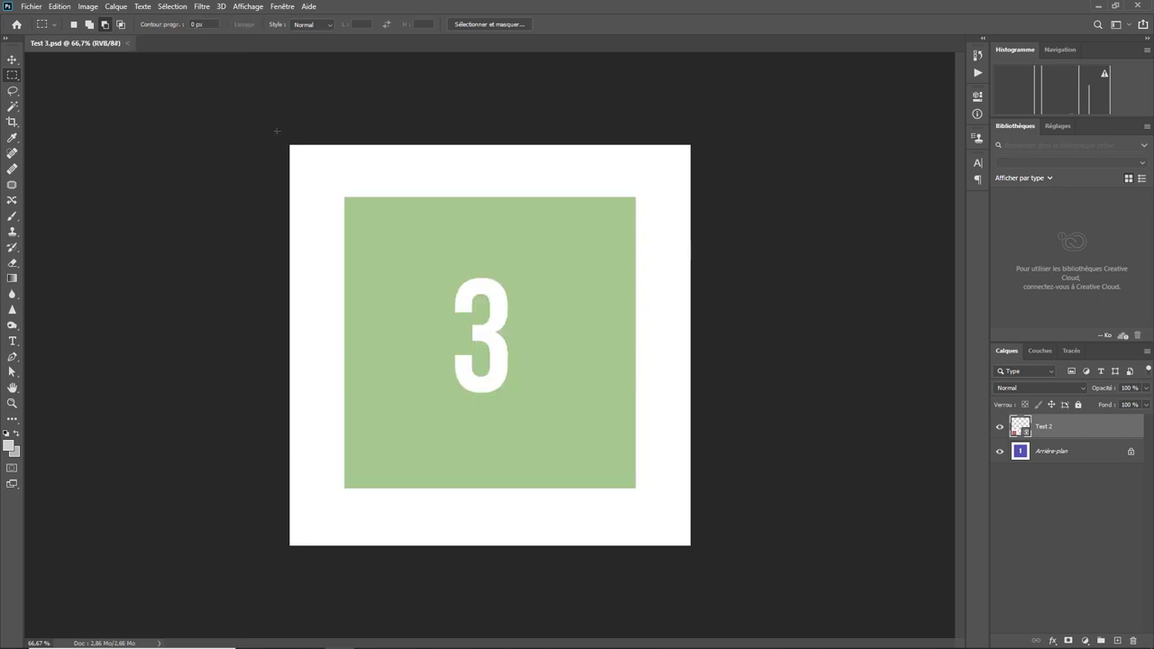
left_click(36, 9)
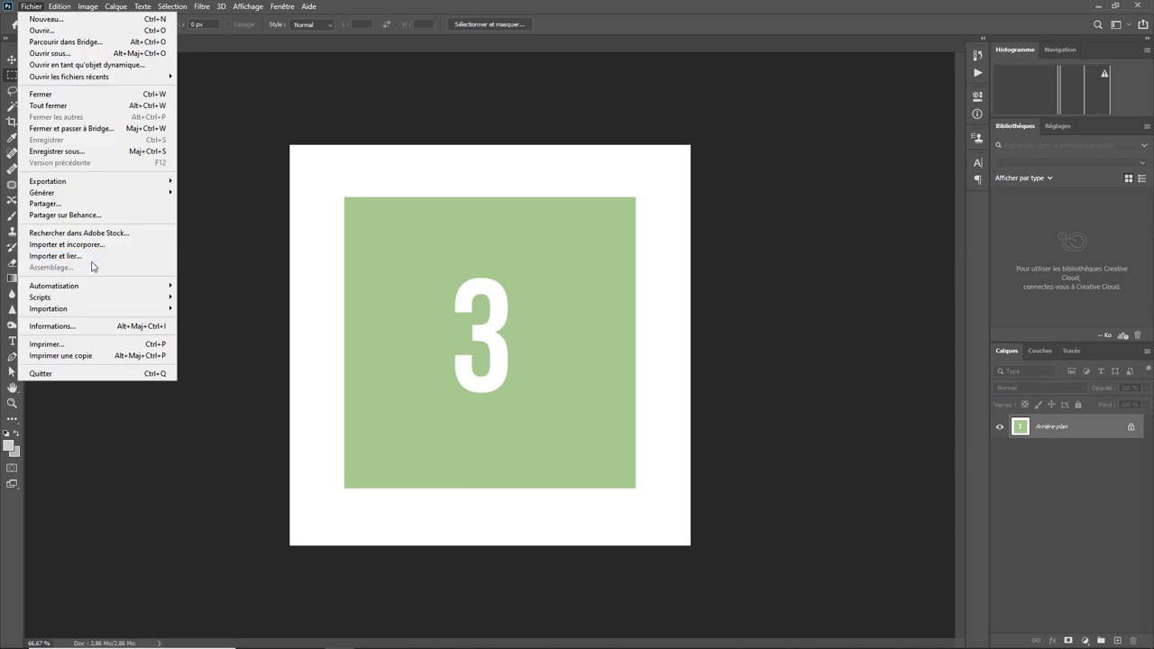
left_click(85, 259)
double_click(50, 100)
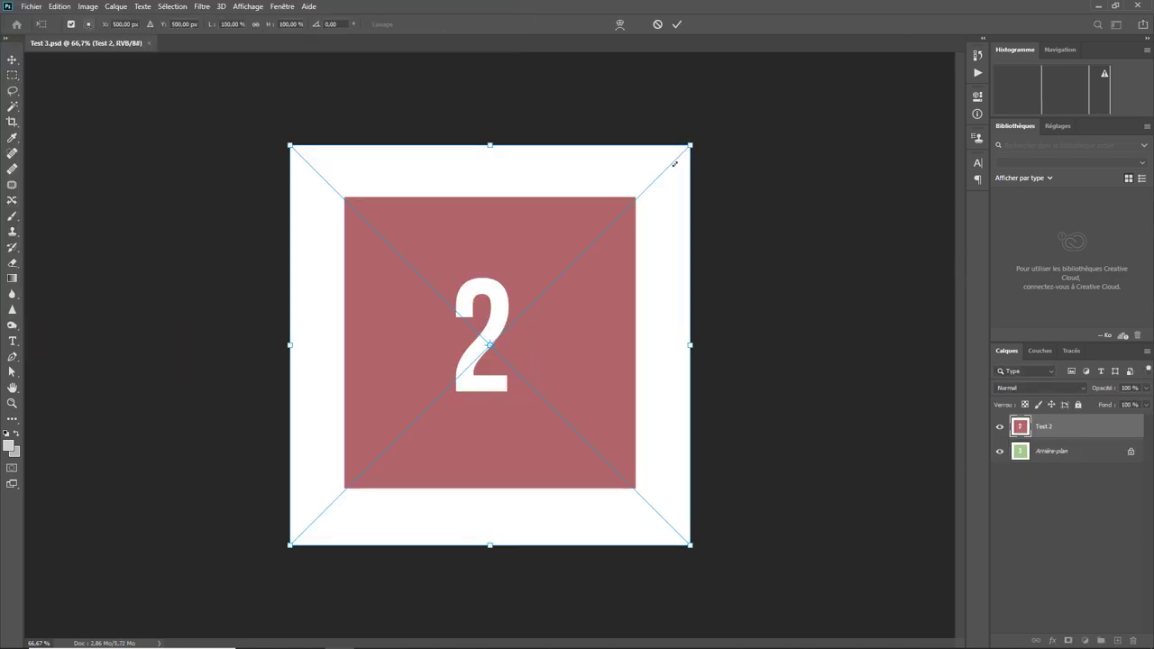
Step: Shrink the linked Test 2 to a small square in the top-right corner, then close Test 3
left_click_drag(674, 163, 471, 365)
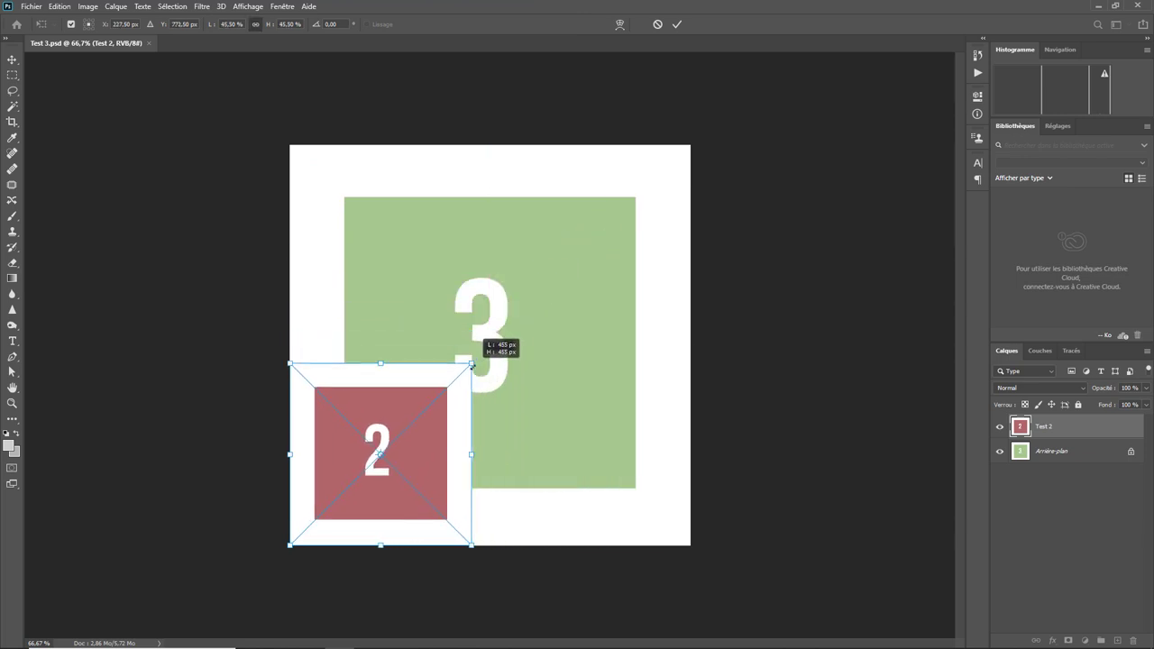
left_click_drag(384, 428, 584, 215)
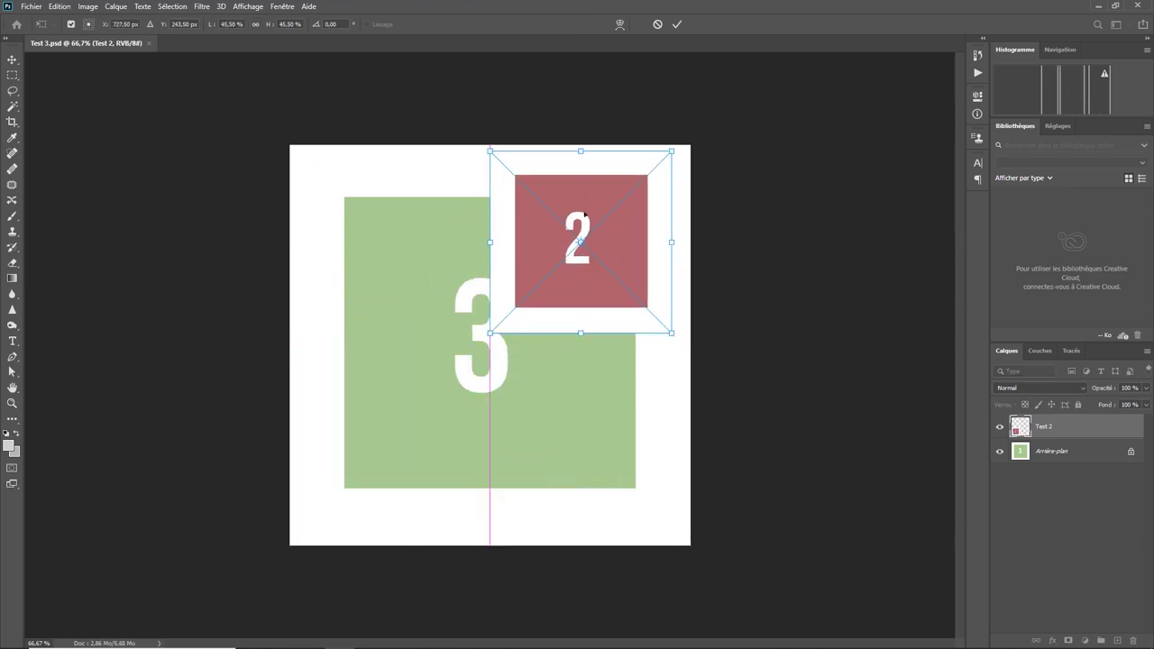
key("m")
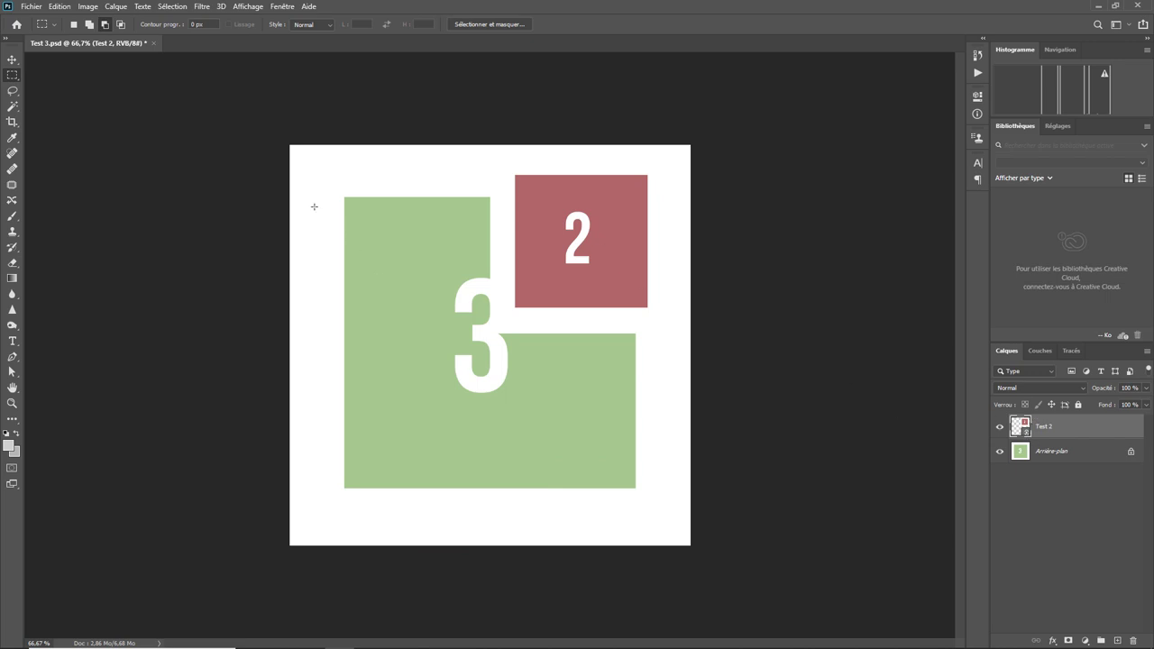
key("ctrl+q")
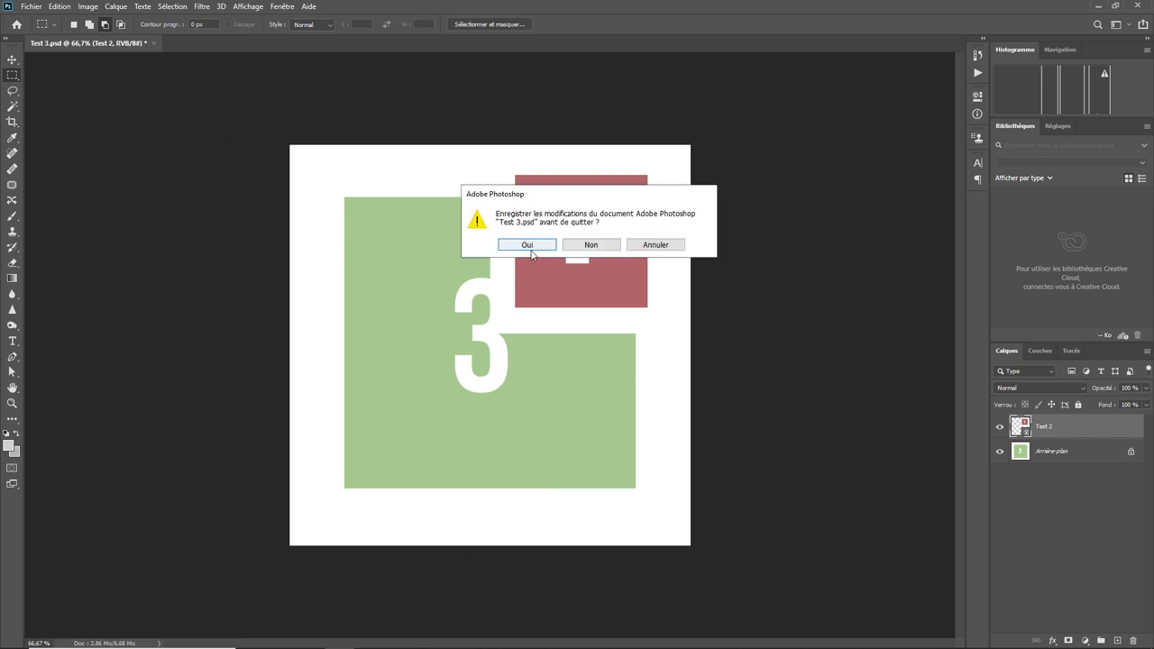
Step: Save Test 3.psd, reopen Test 2.psd, brush a grey smile under the 2, and save it
left_click(526, 246)
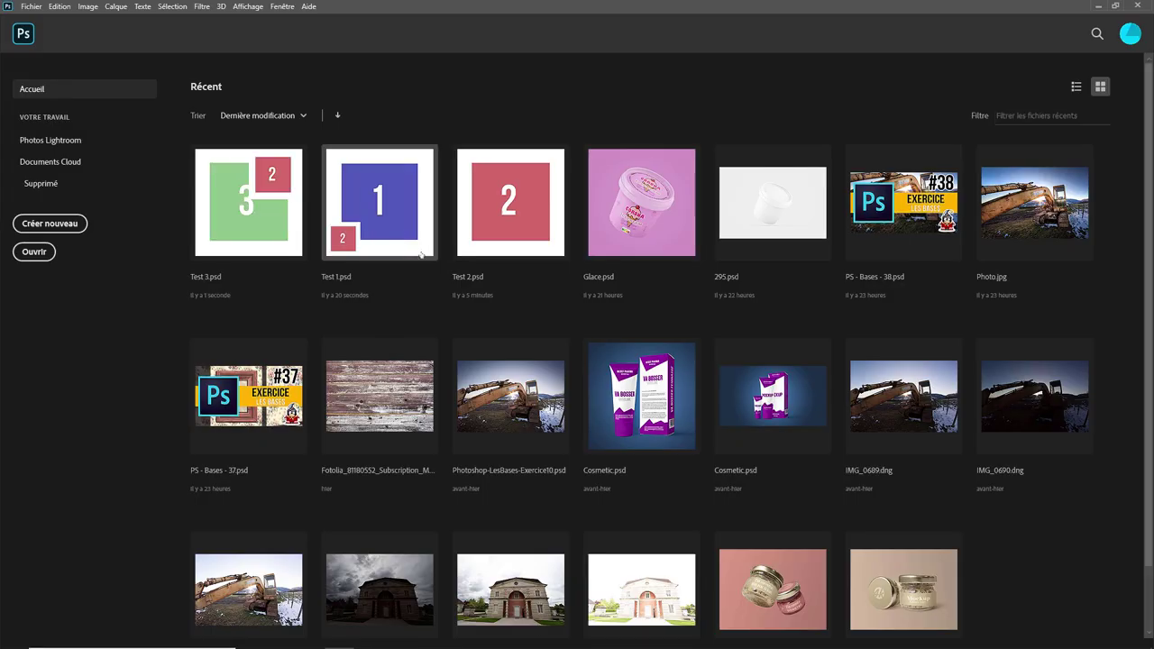
left_click(511, 210)
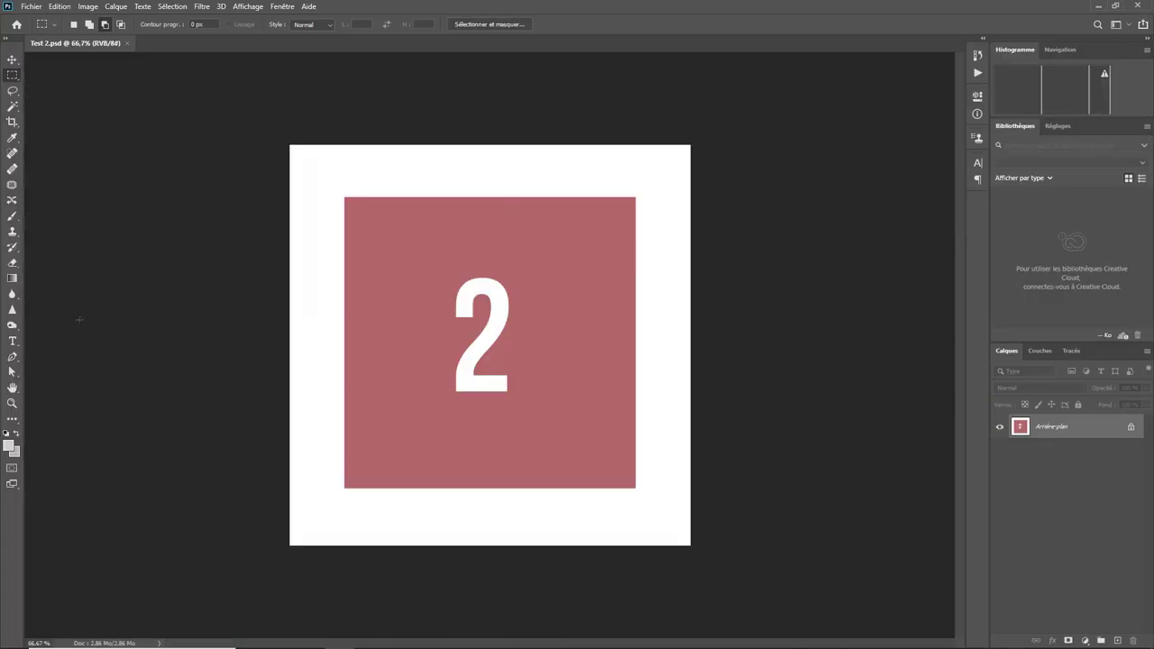
left_click(11, 216)
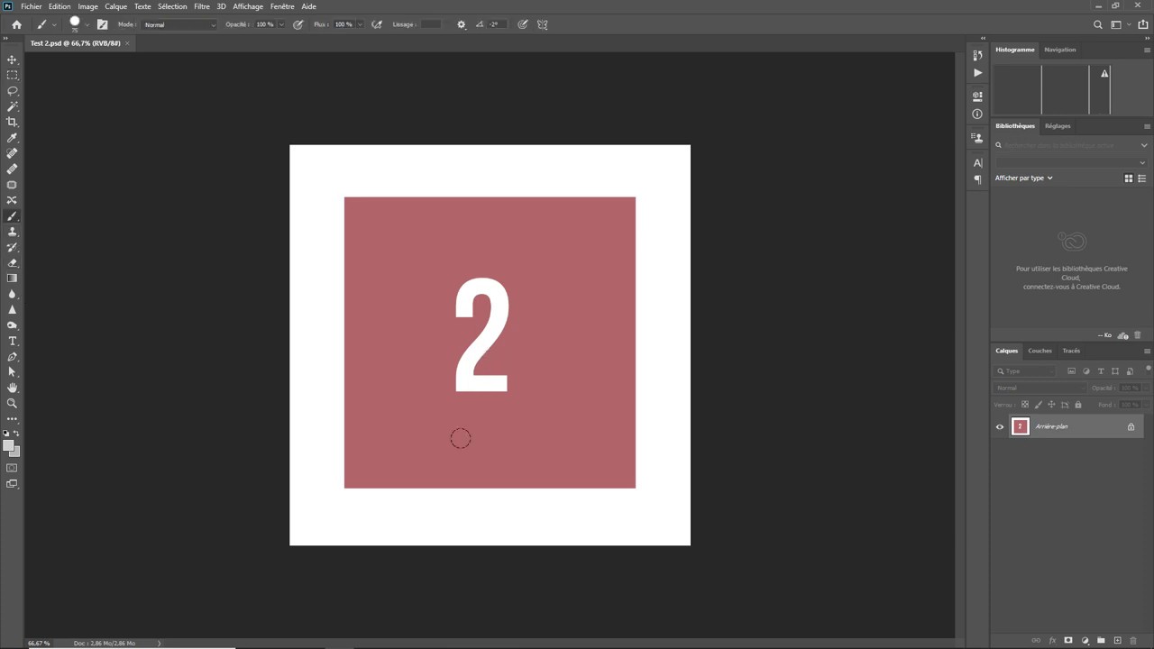
mouse_move(408, 374)
left_mouse_down()
mouse_move(537, 387)
mouse_move(544, 356)
left_mouse_up()
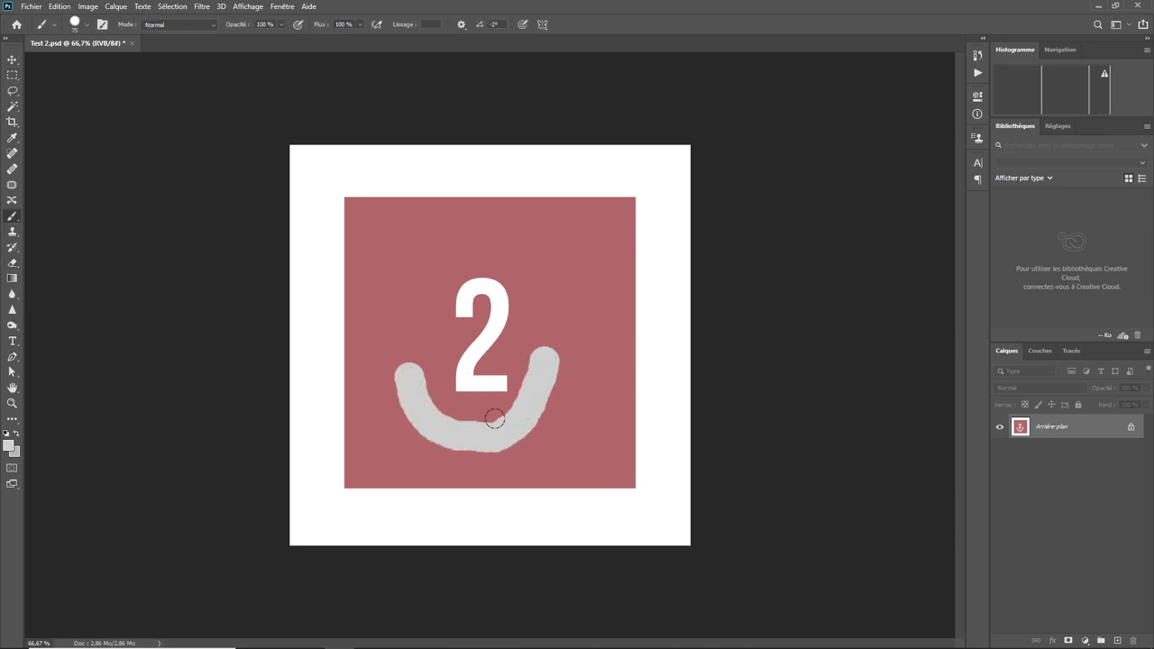
left_click(132, 43)
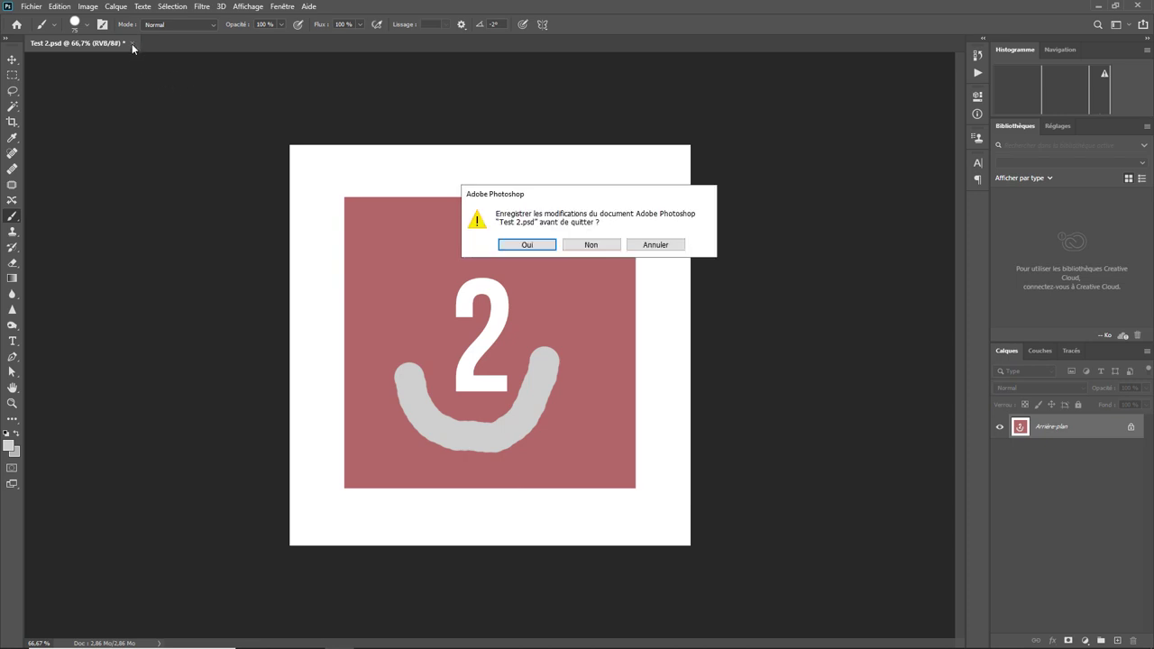
left_click(528, 248)
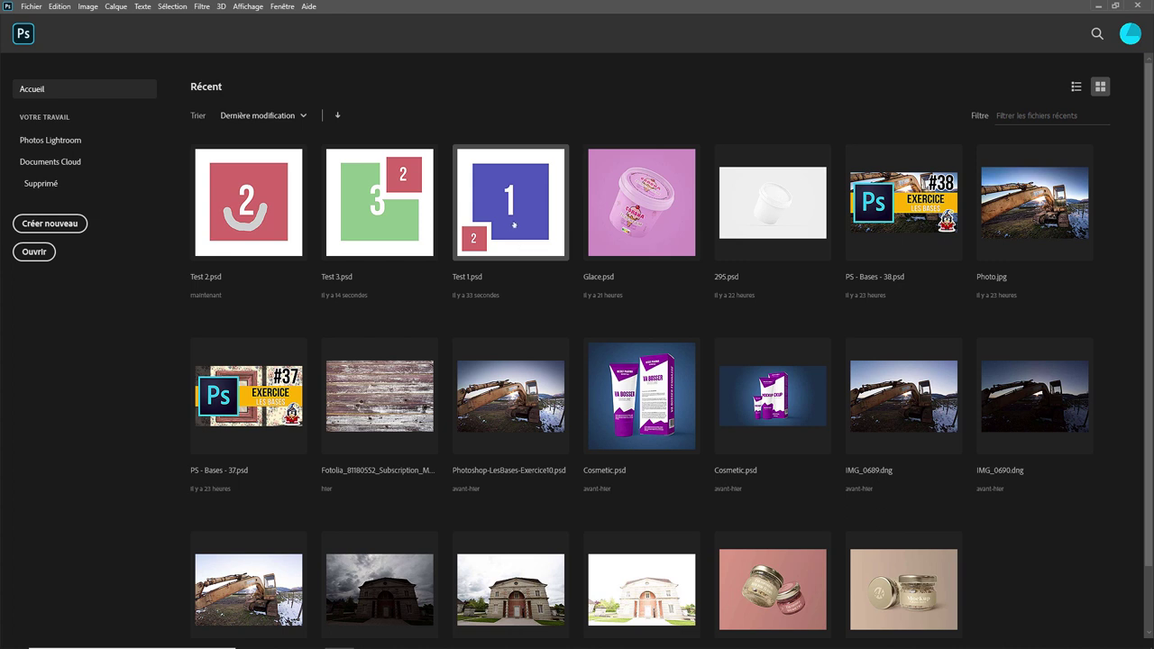
Step: Reopen Test 1.psd, update all modified content on the Test 2 layer, then save and close
left_click(513, 226)
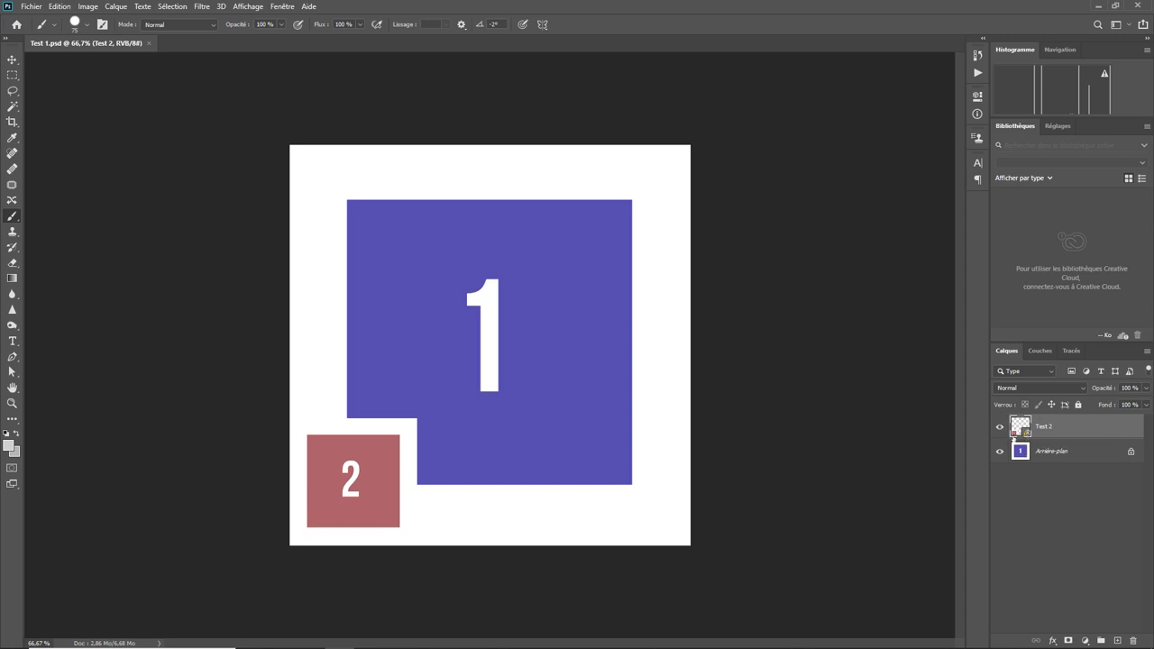
right_click(1086, 426)
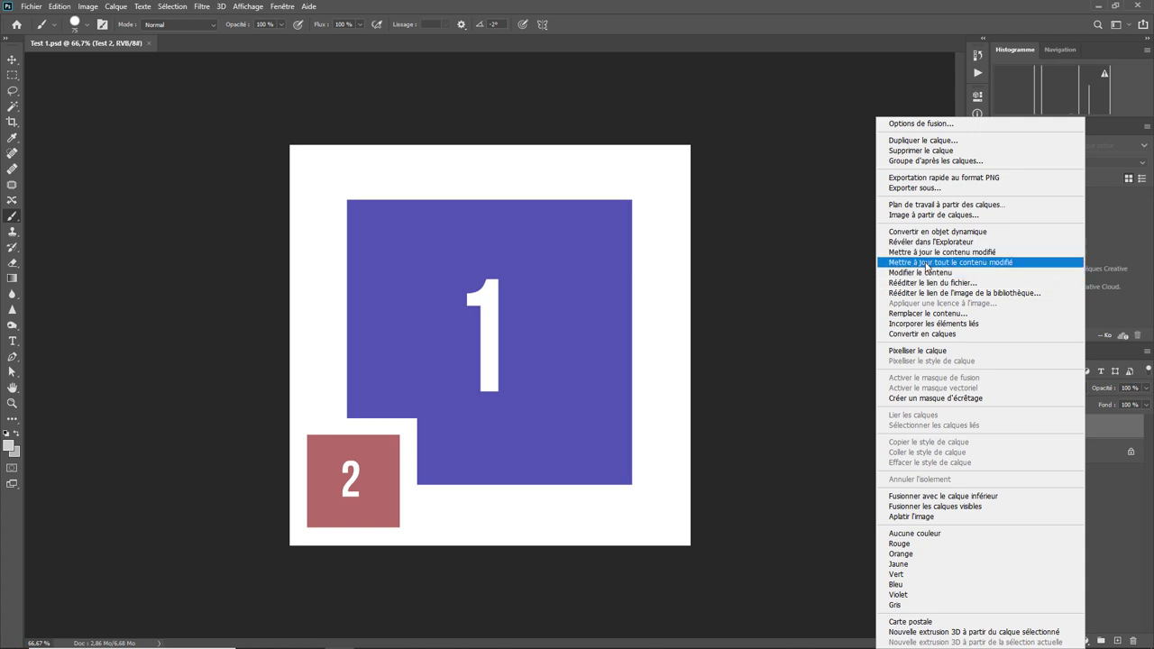
left_click(927, 263)
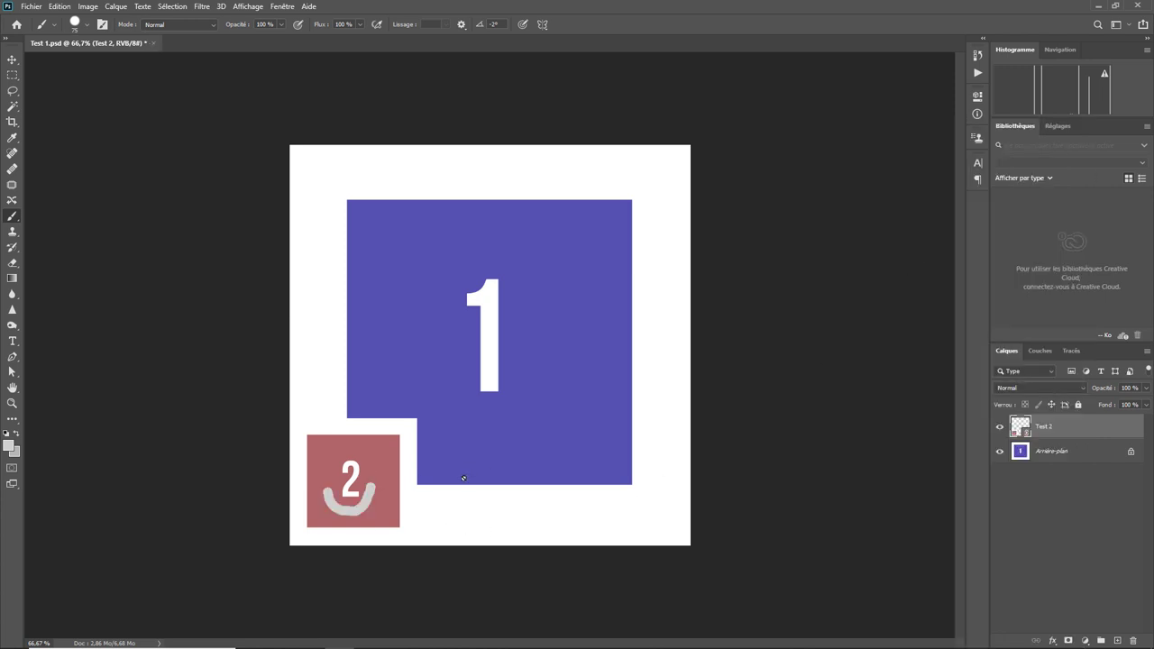
left_click(154, 42)
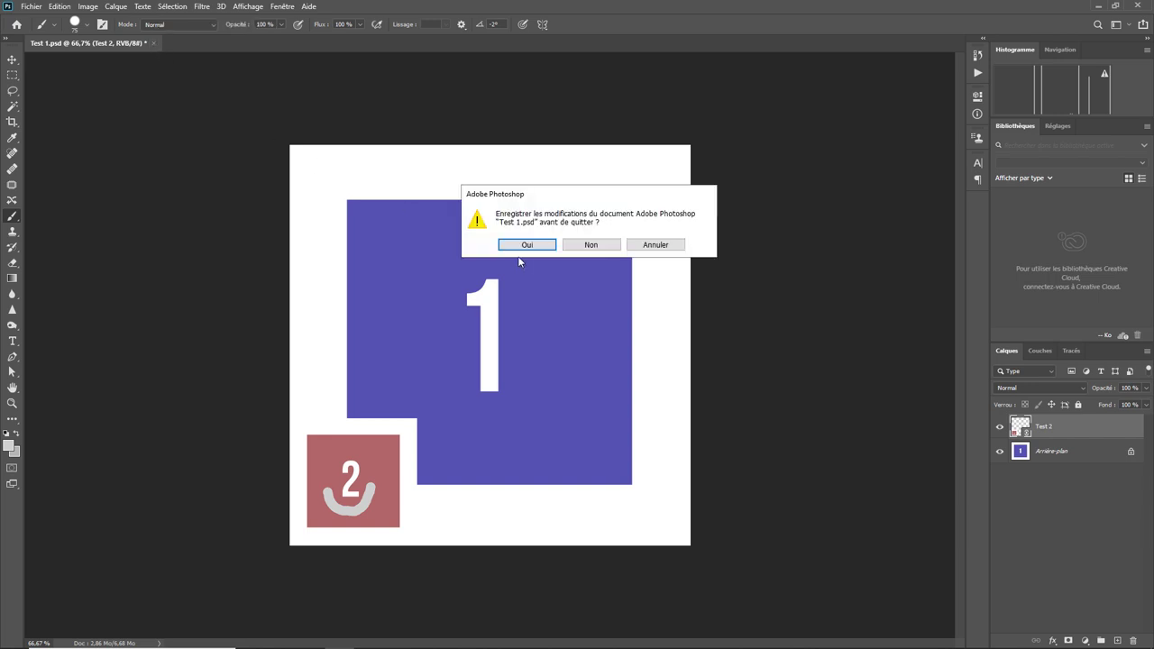
left_click(523, 247)
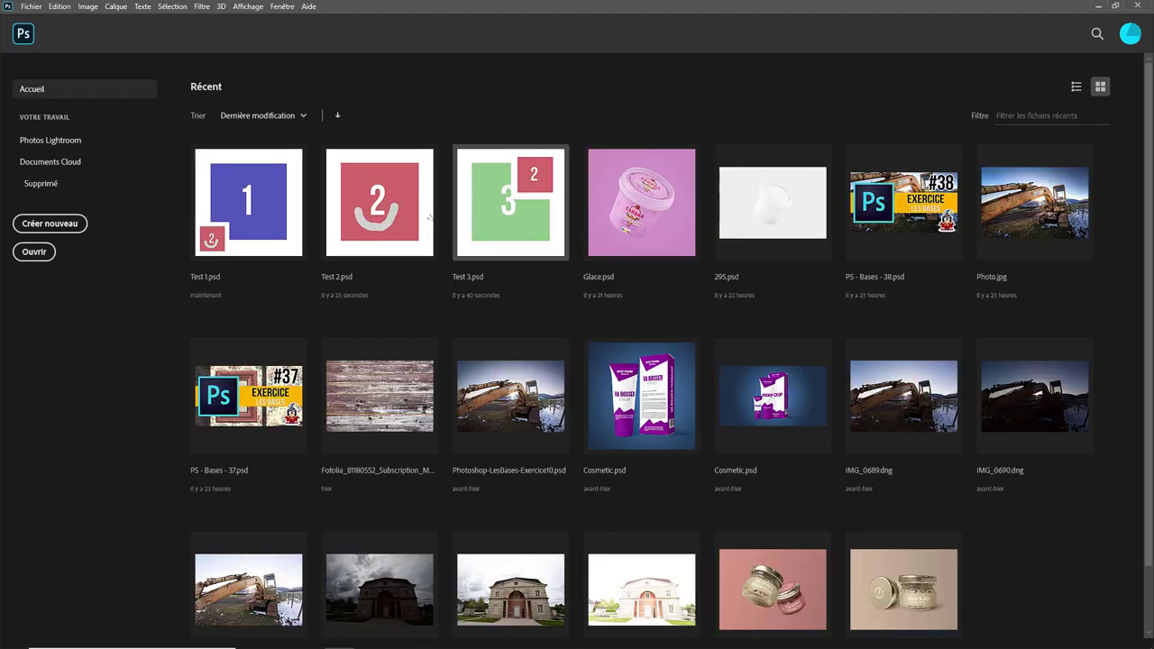
Step: Reopen Test 3.psd, refresh its linked Test 2 layer to the smiling version, then save and close
left_click(511, 222)
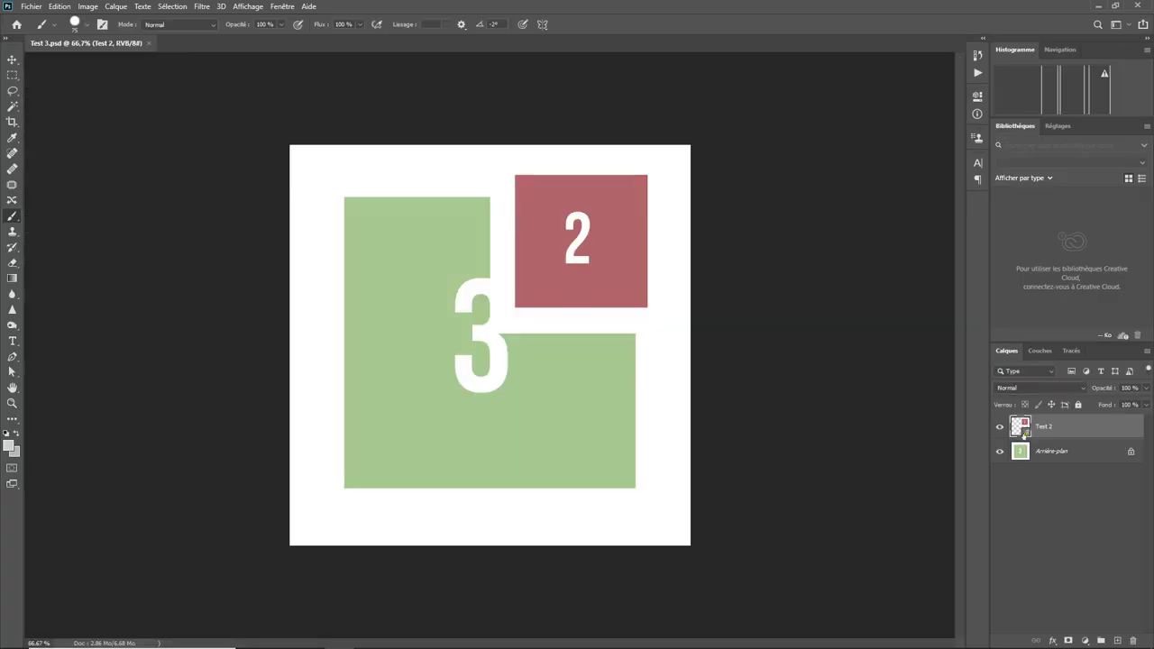
right_click(1082, 432)
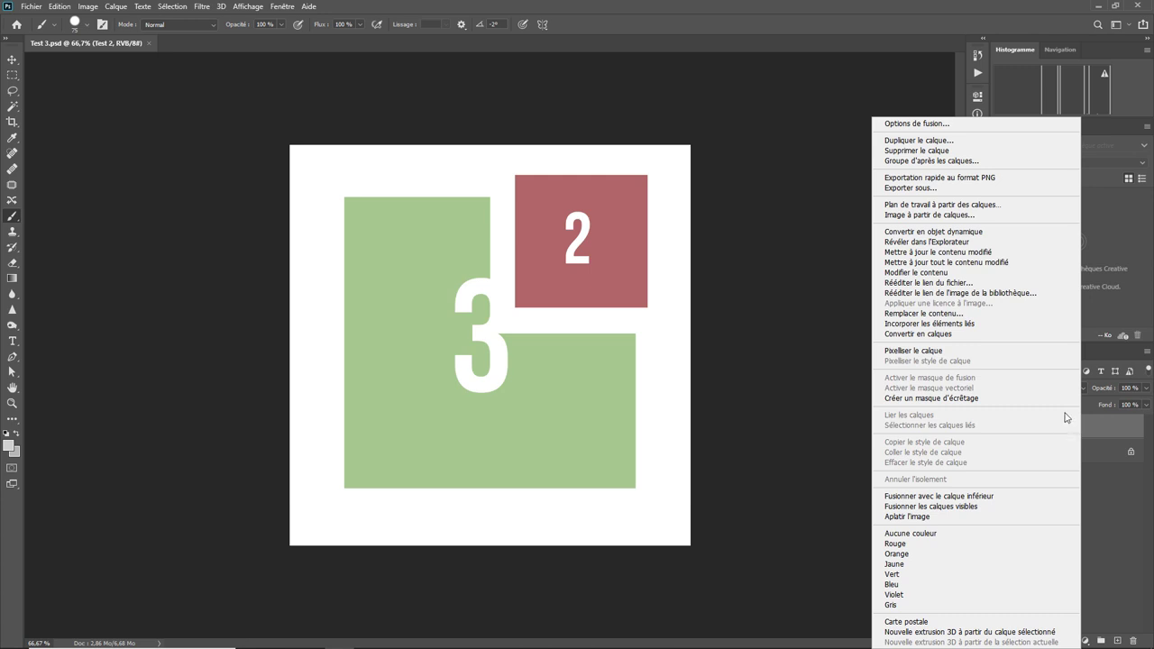
left_click(949, 263)
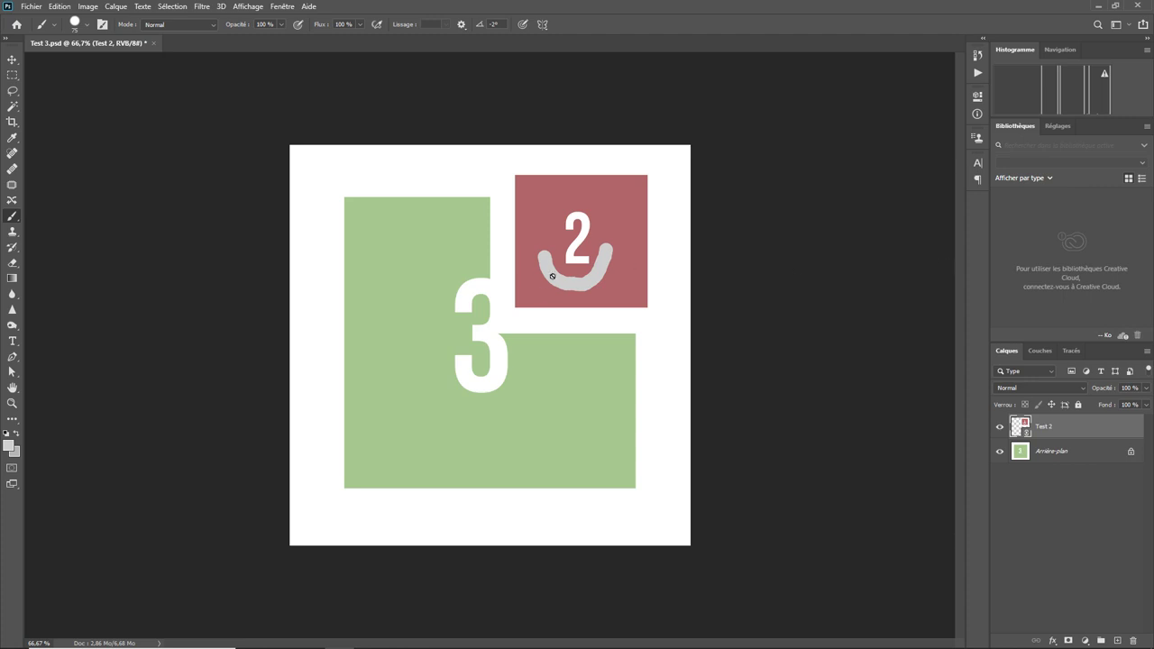
left_click(155, 43)
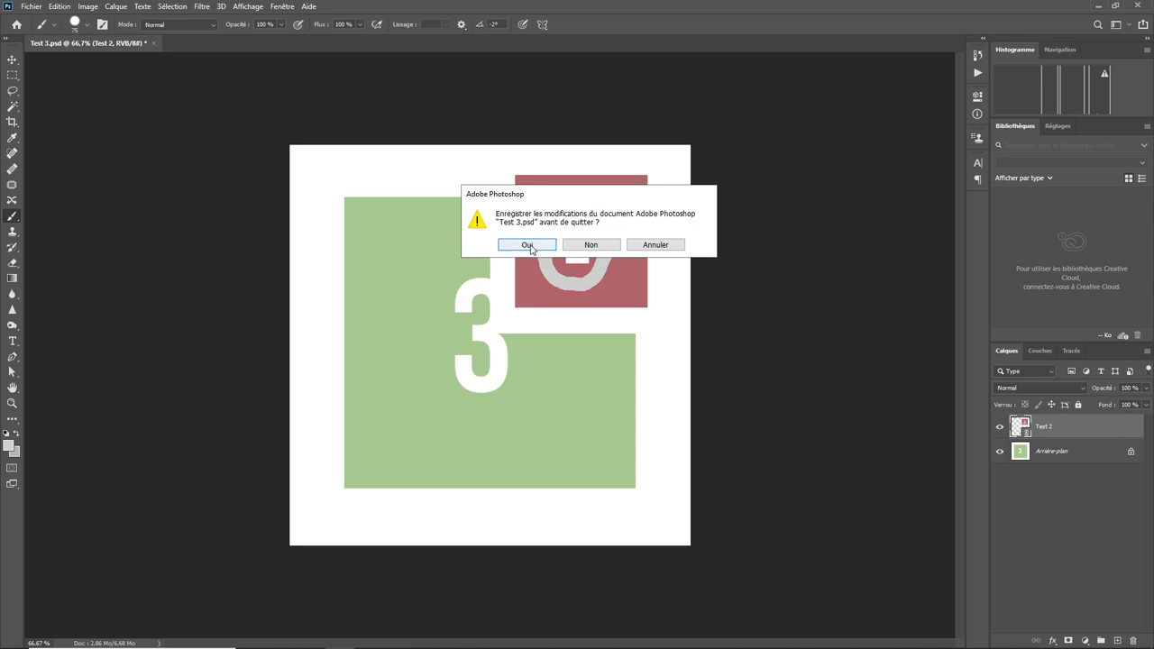
left_click(528, 245)
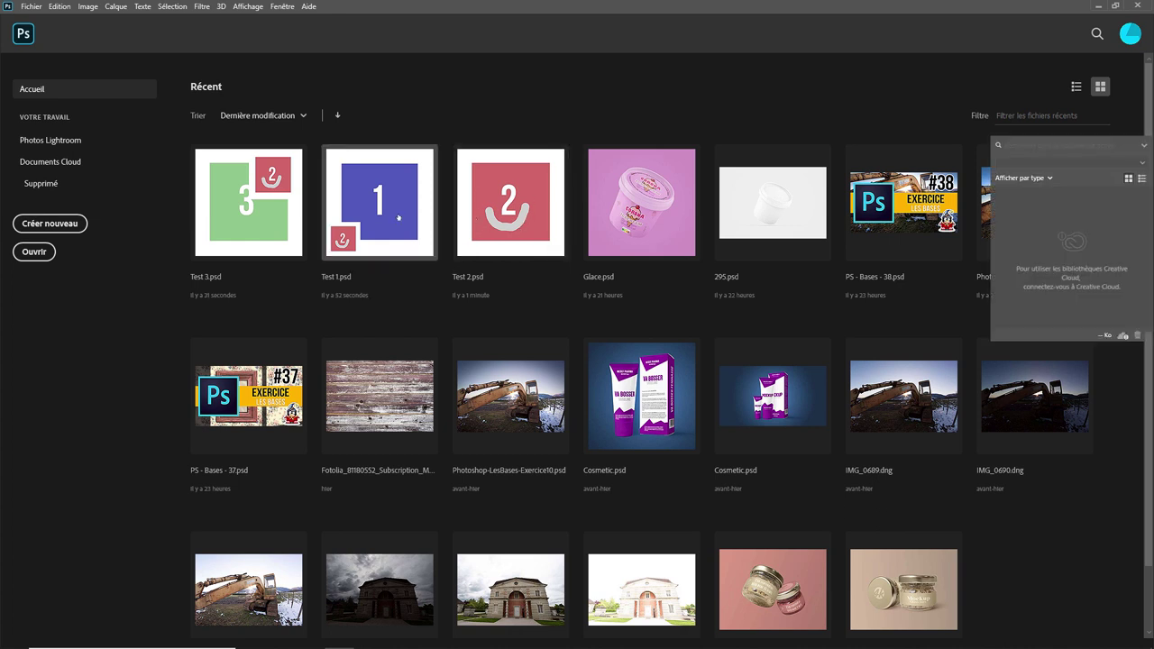
Step: Reopen Test 1.psd and delete its linked Test 2 layer
double_click(398, 218)
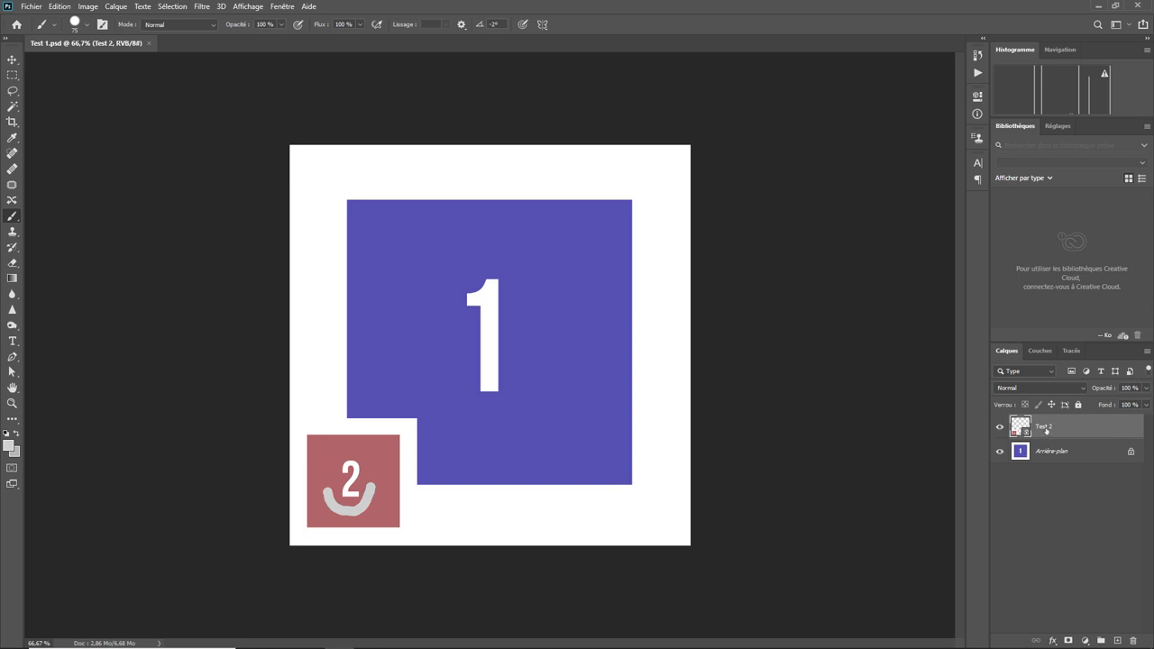
key("Delete")
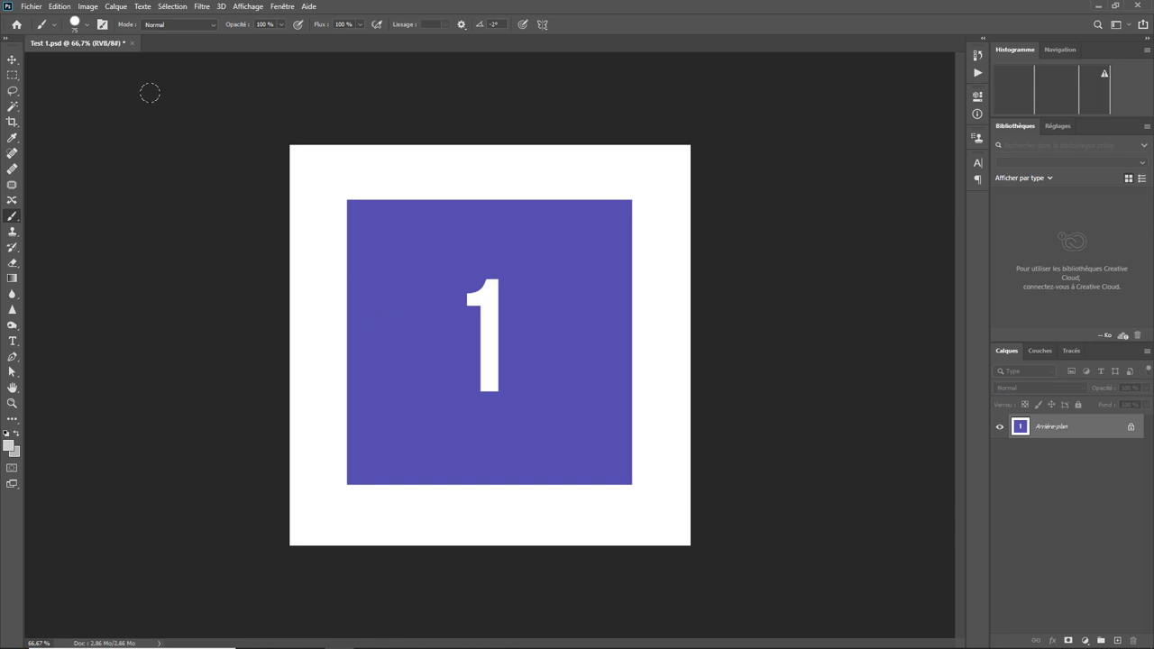
Step: Embed Test 2.psd into Test 1.psd and scale it down into the top-left corner
left_click(36, 9)
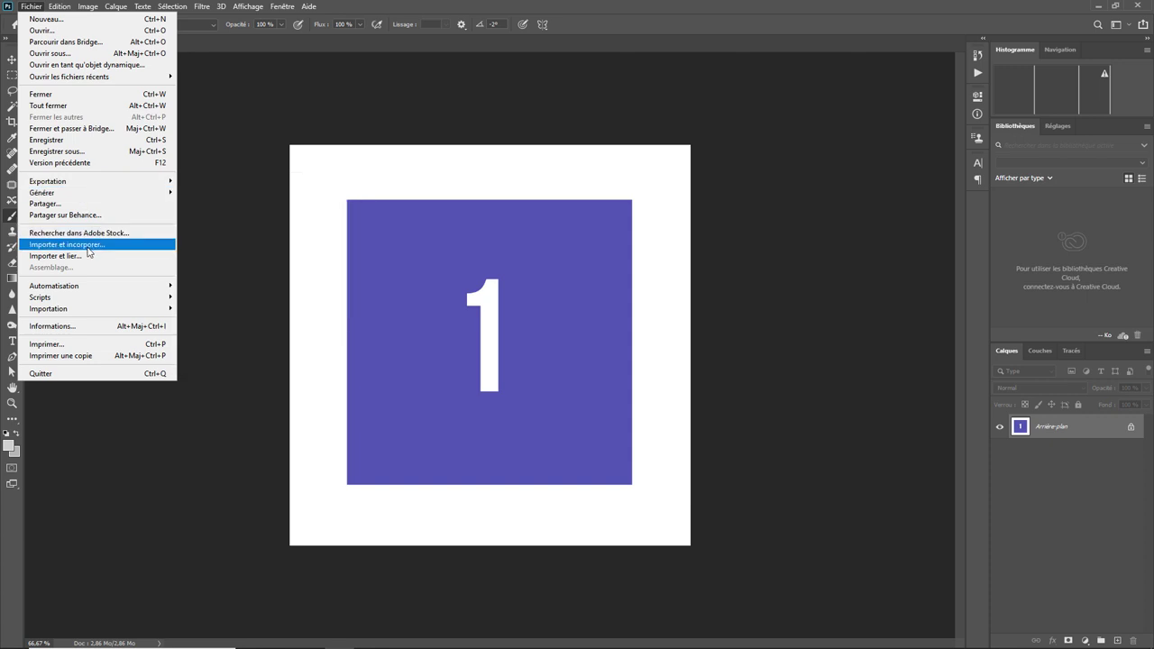
left_click(88, 248)
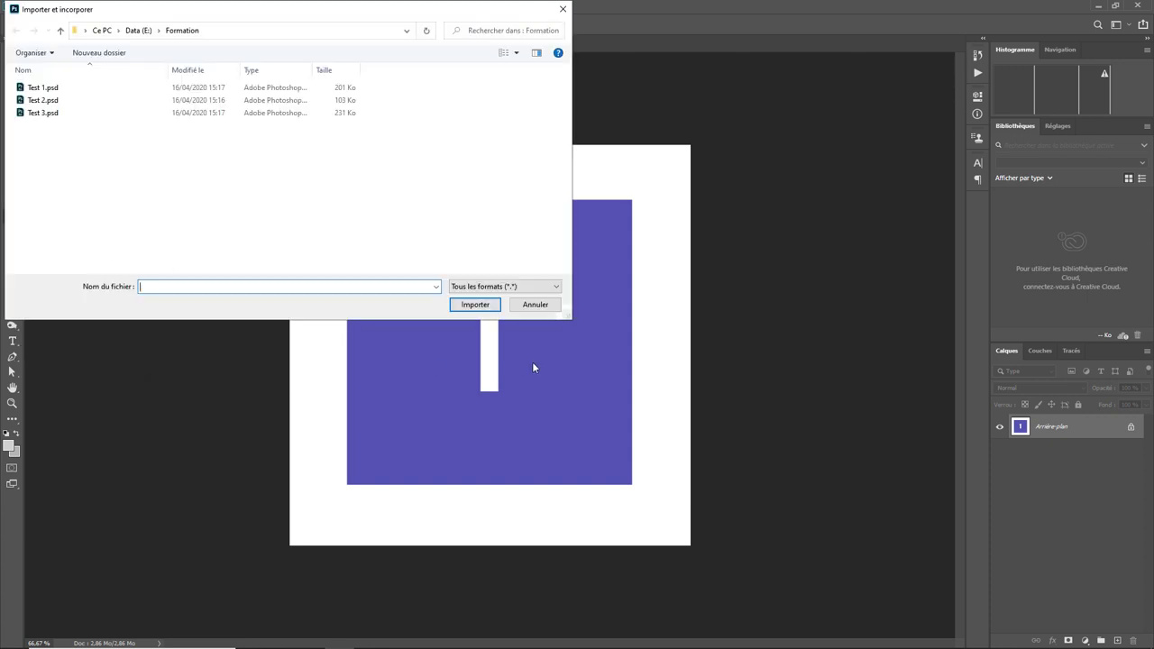
double_click(48, 102)
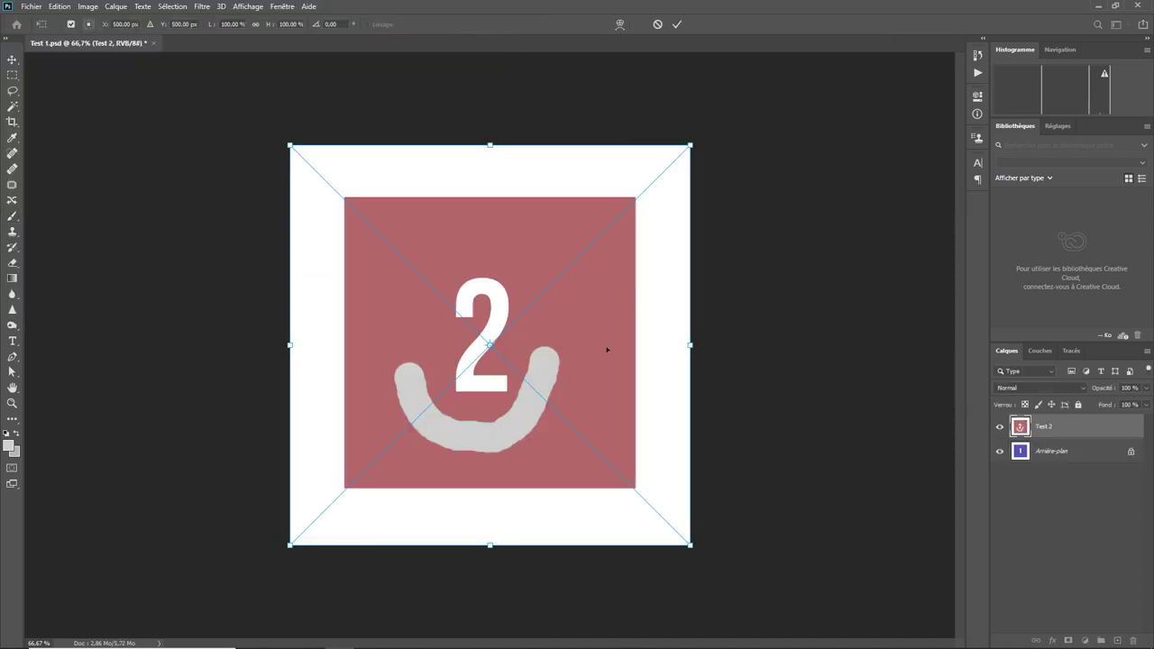
left_click_drag(689, 146, 479, 355)
mouse_move(373, 400)
left_mouse_down()
mouse_move(459, 200)
mouse_move(373, 211)
left_mouse_up()
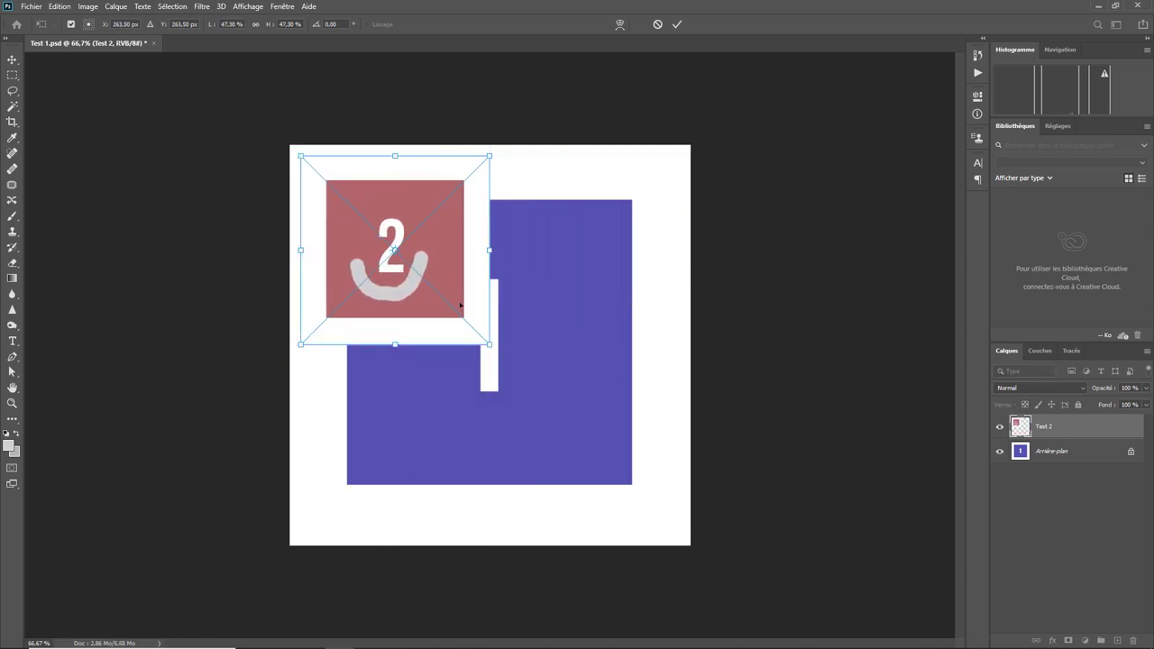
key("Return")
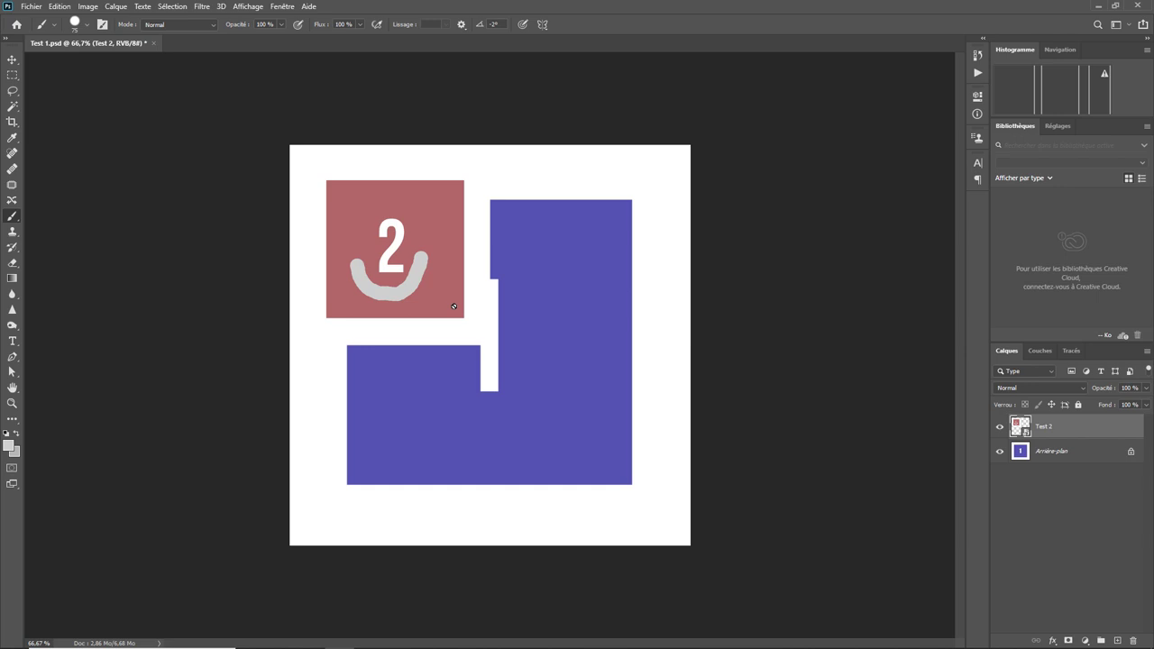
Step: Save Test 1.psd, then brush a grey arc above the 2 in Test 2.psd and save it
left_click(154, 44)
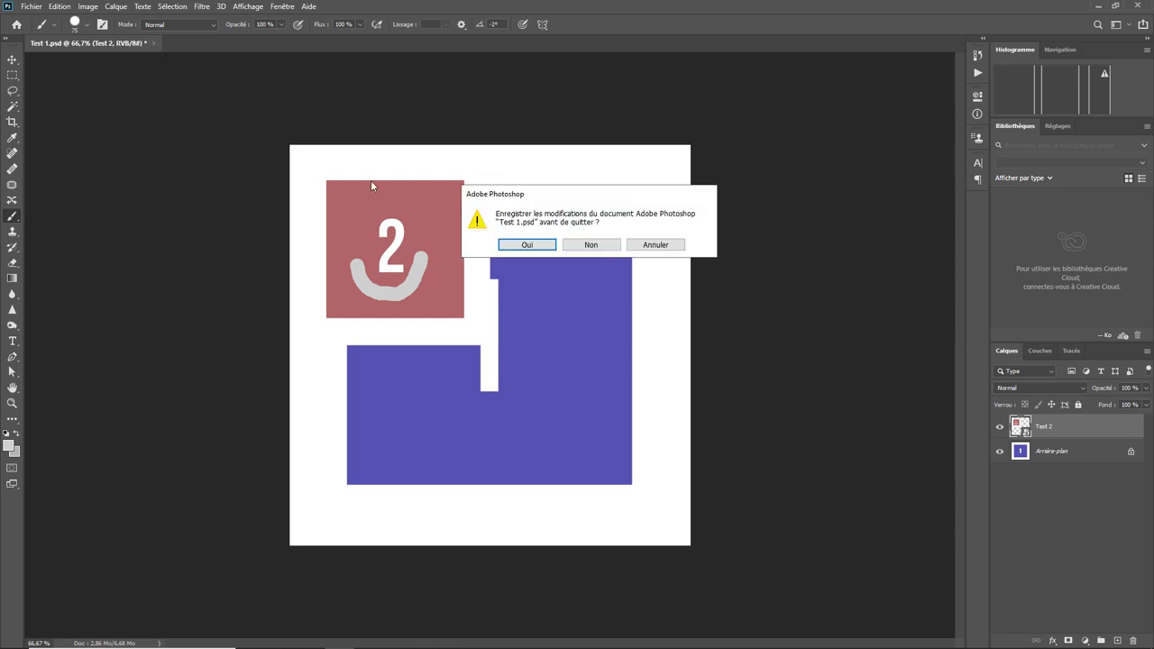
left_click(546, 242)
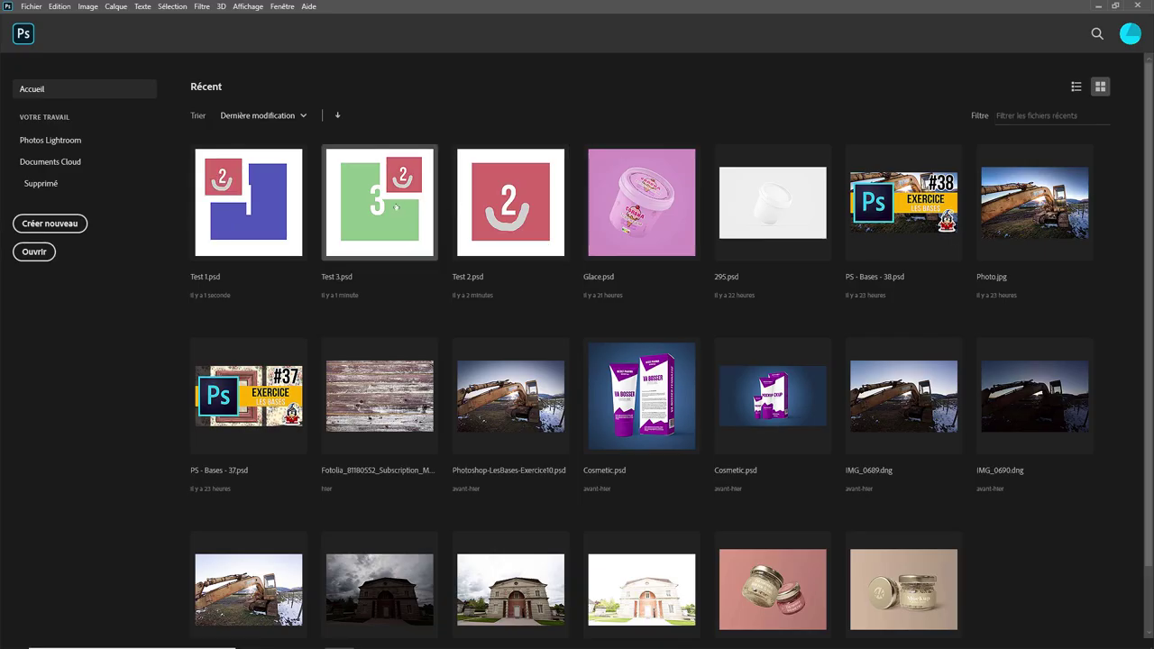
left_click(518, 218)
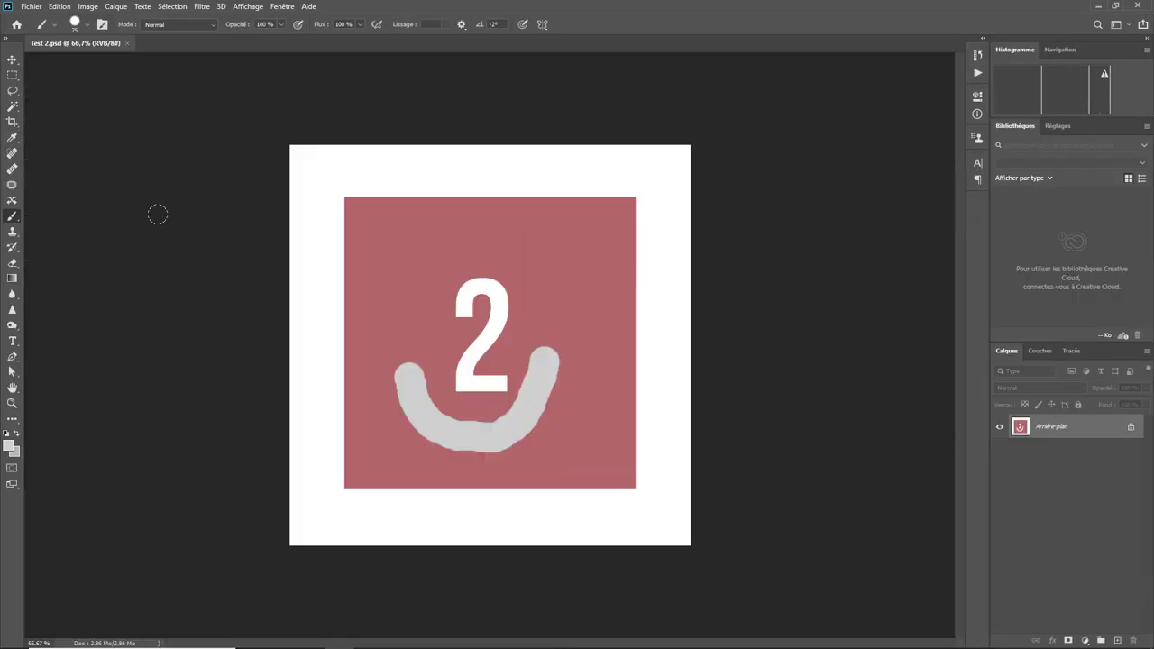
mouse_move(395, 283)
left_mouse_down()
mouse_move(400, 268)
mouse_move(479, 243)
mouse_move(562, 284)
left_mouse_up()
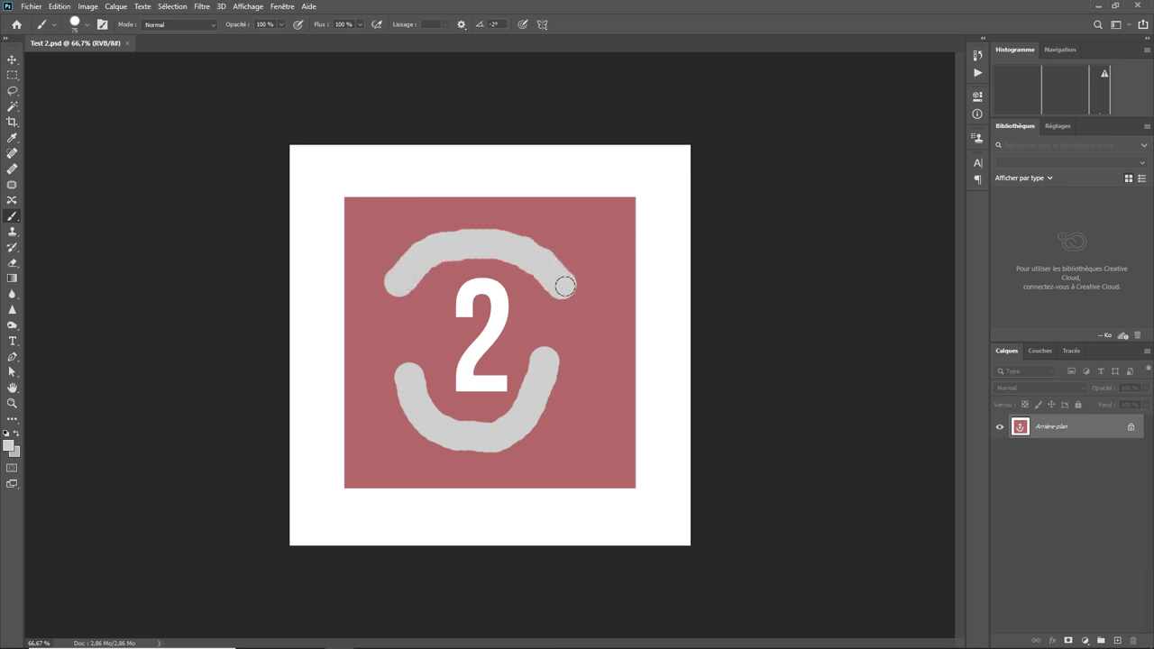
left_click(131, 44)
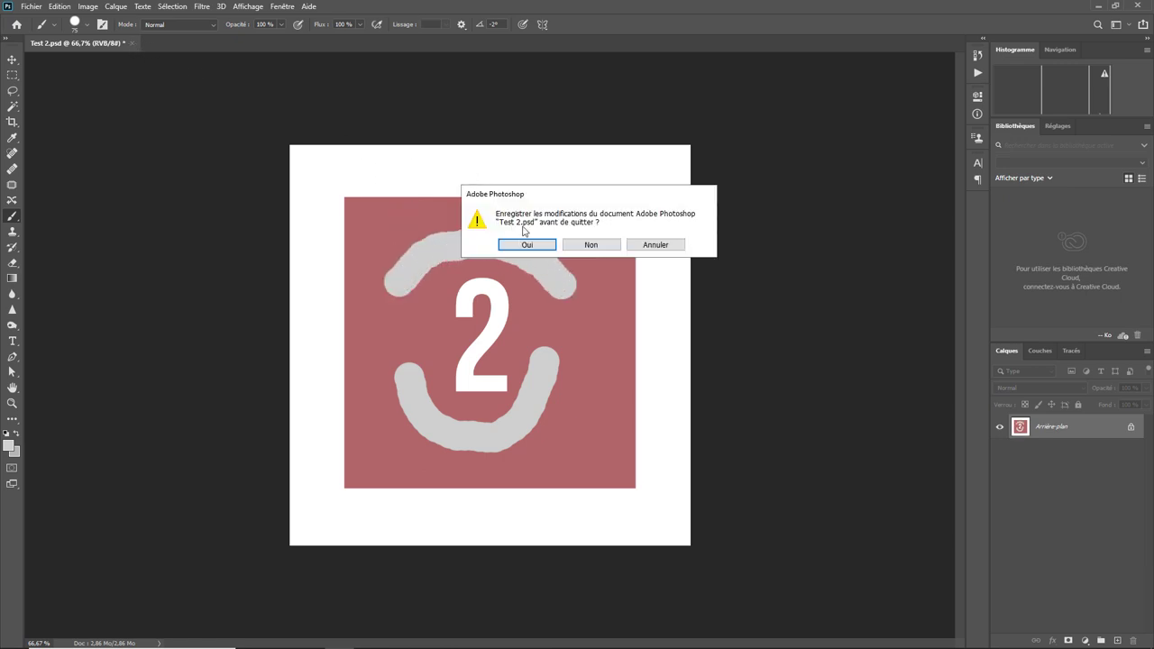
left_click(527, 245)
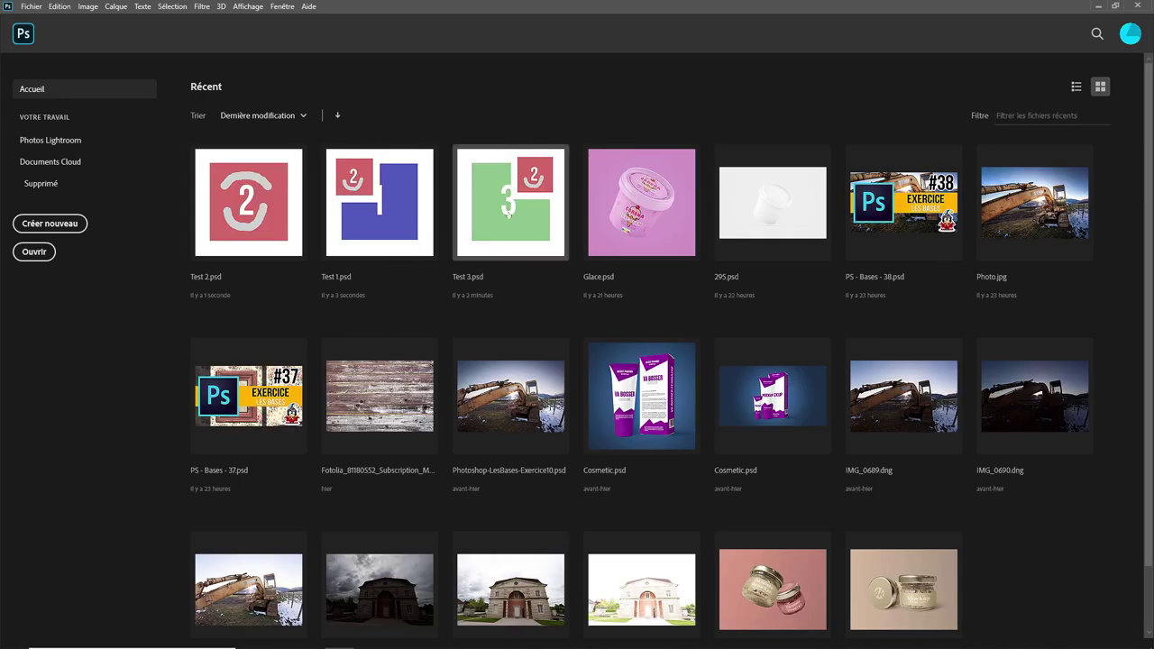
Step: Open Test 3.psd, update the modified Test 2 content, then save and close it
left_click(509, 210)
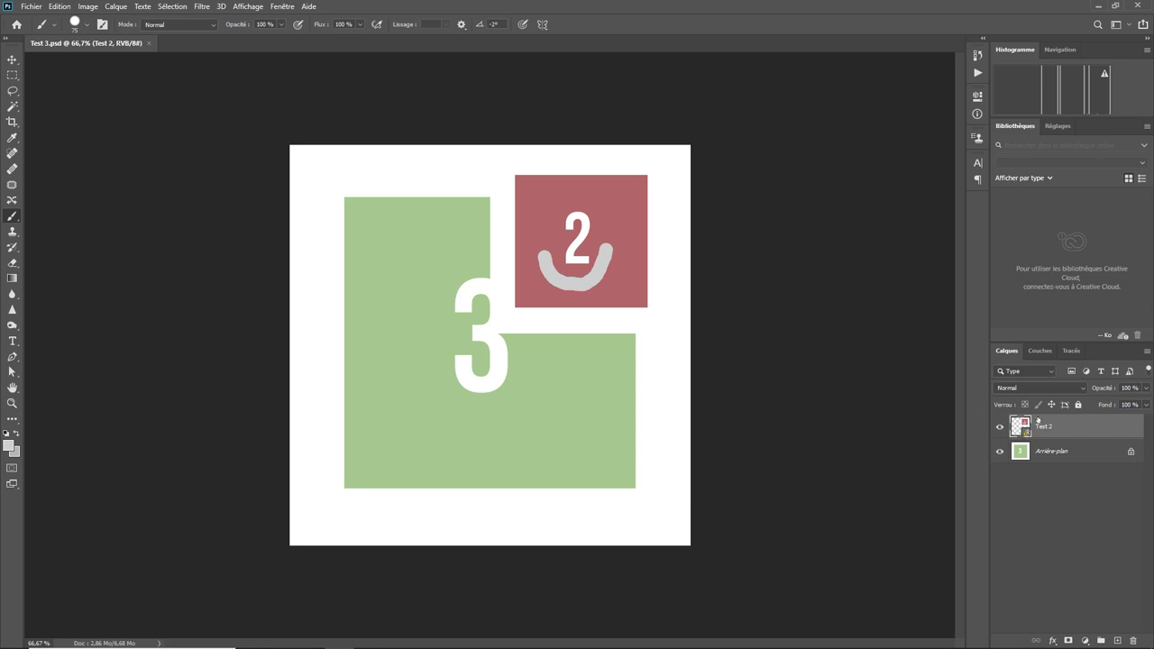
right_click(1056, 431)
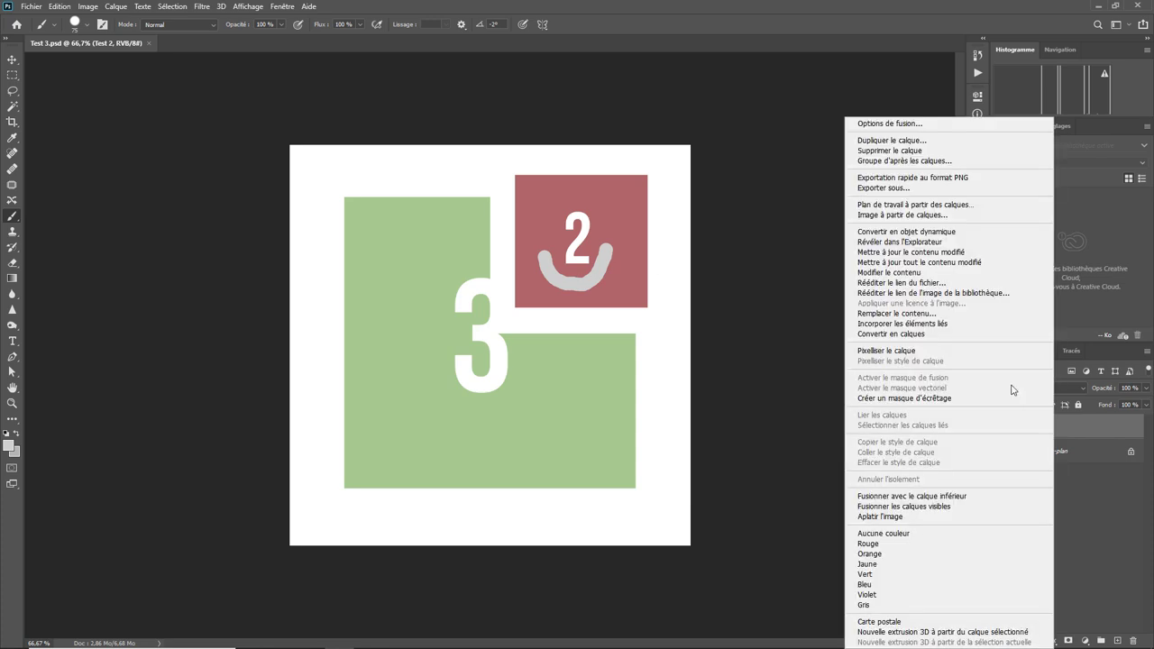
left_click(913, 262)
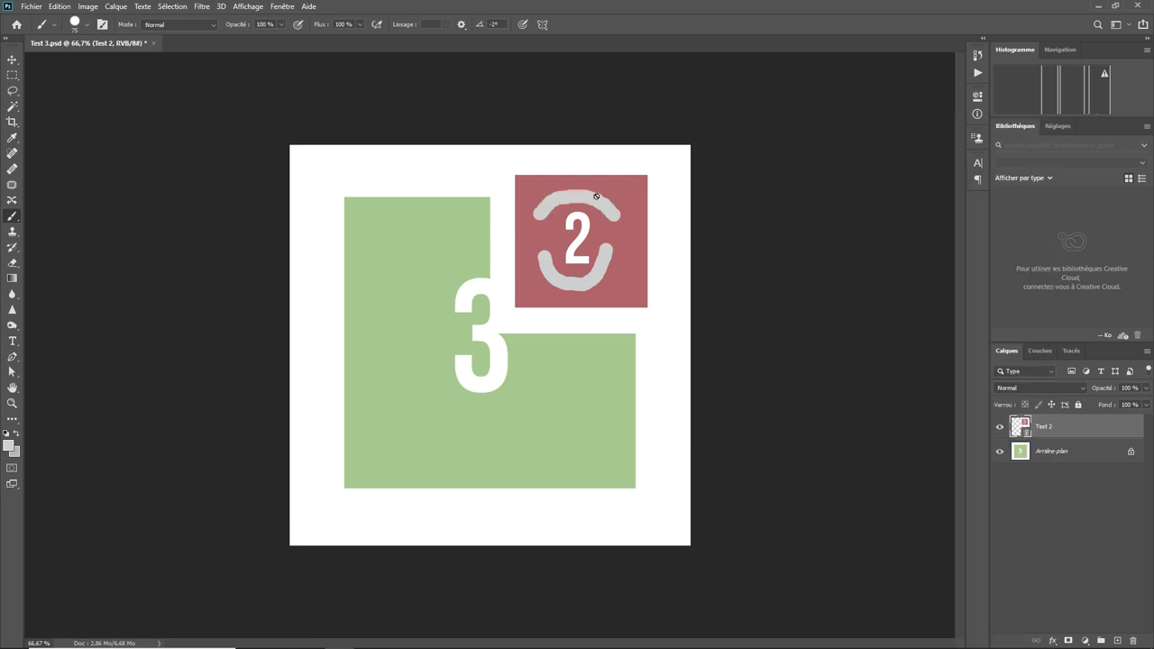
left_click(155, 44)
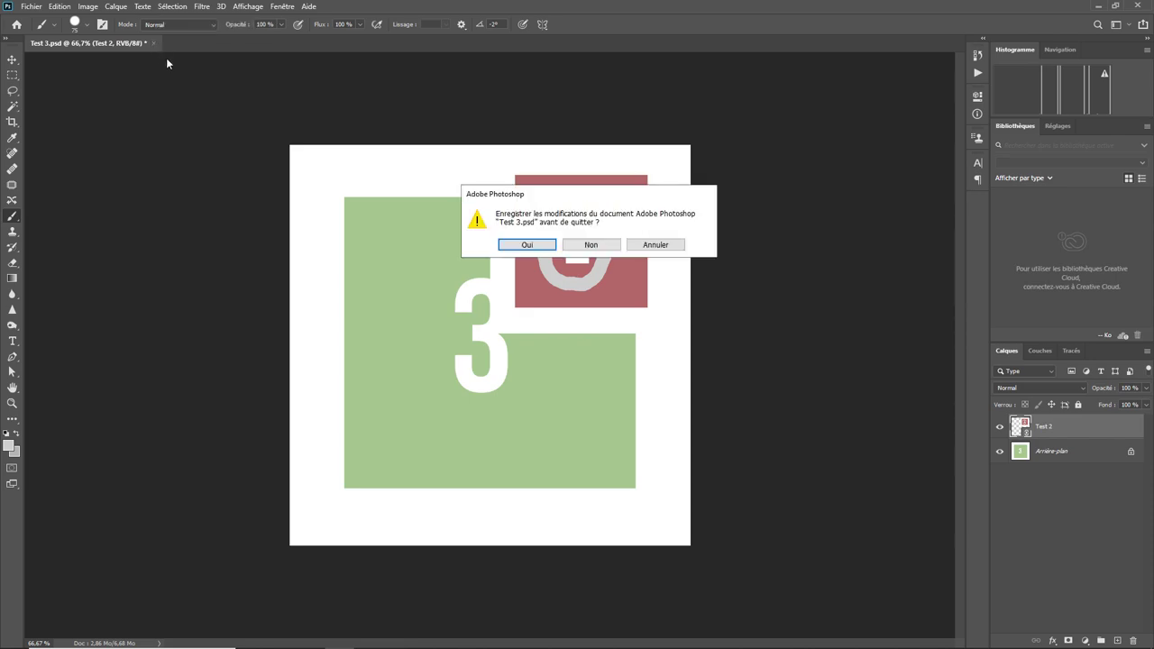
left_click(531, 240)
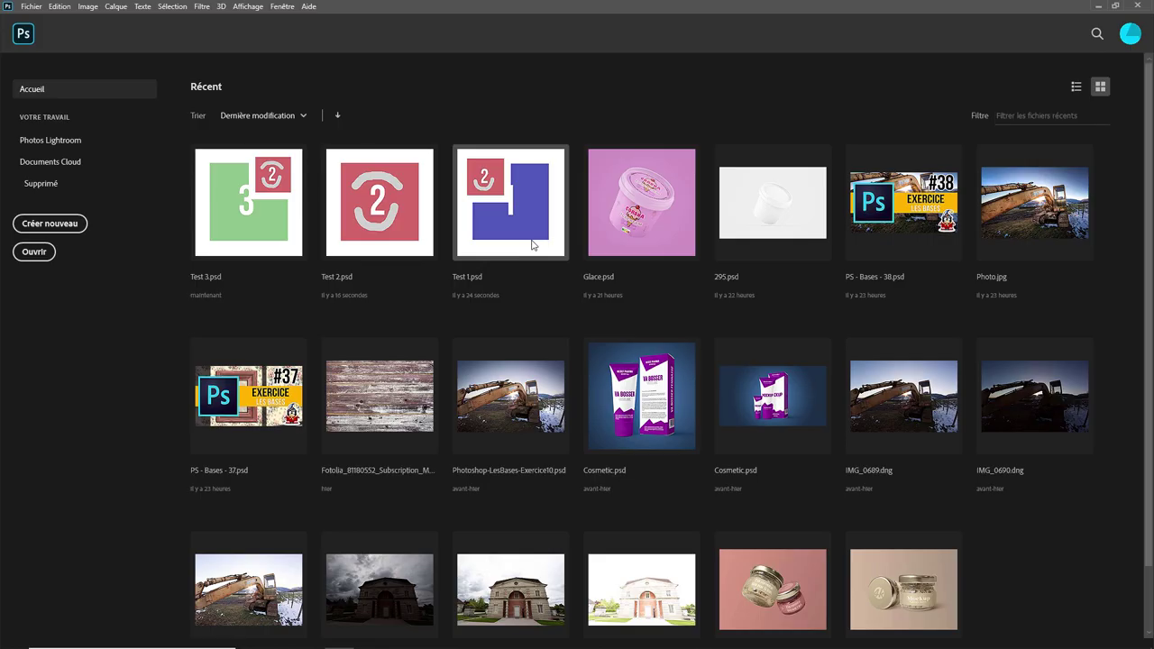
Step: Open Test 1.psd from the recent files
left_click(524, 228)
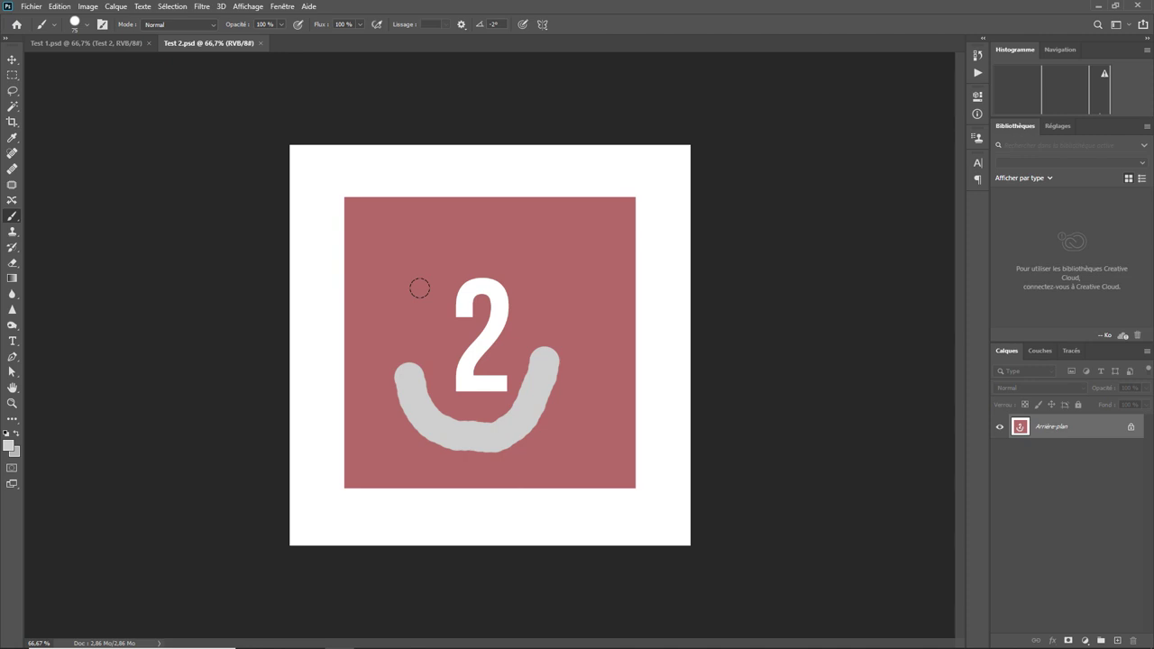
Step: Brush a horizontal grey bar above the 2, then close Test 2 saving with Oui
left_click(399, 244)
left_click_drag(399, 244, 585, 253)
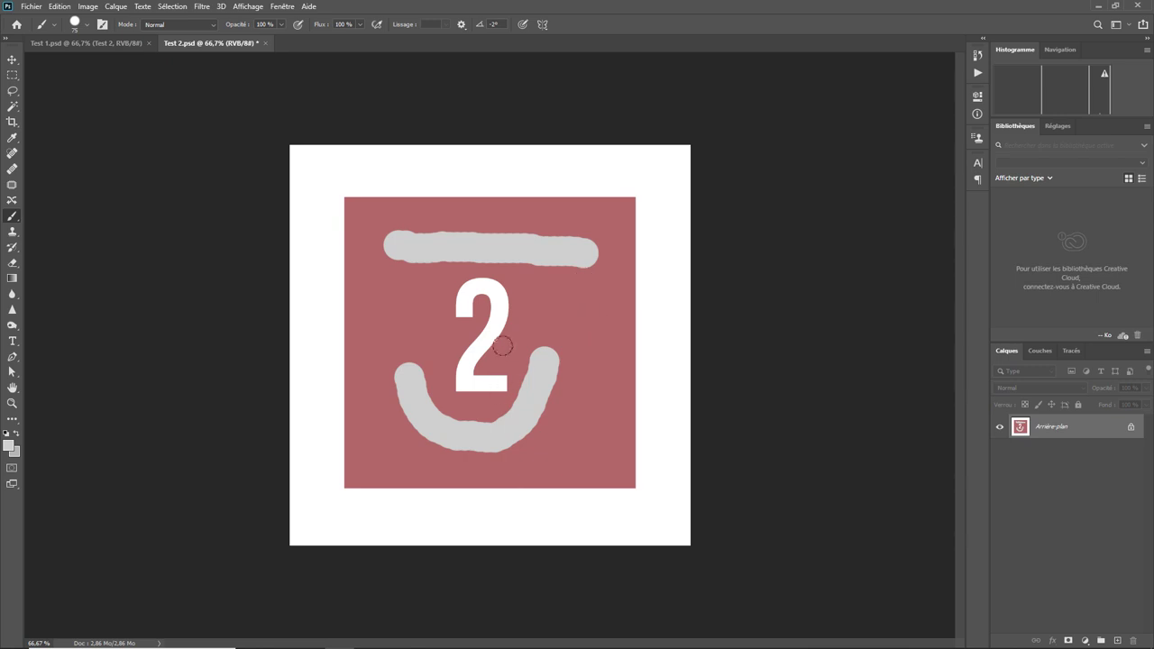
left_click(264, 45)
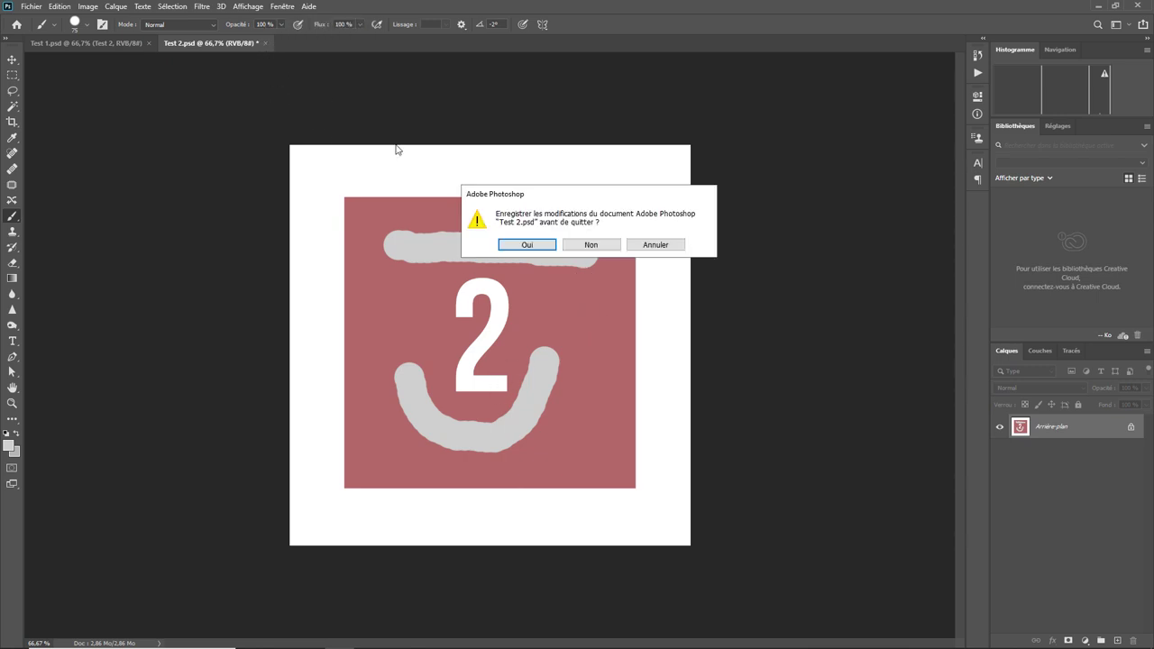
left_click(527, 245)
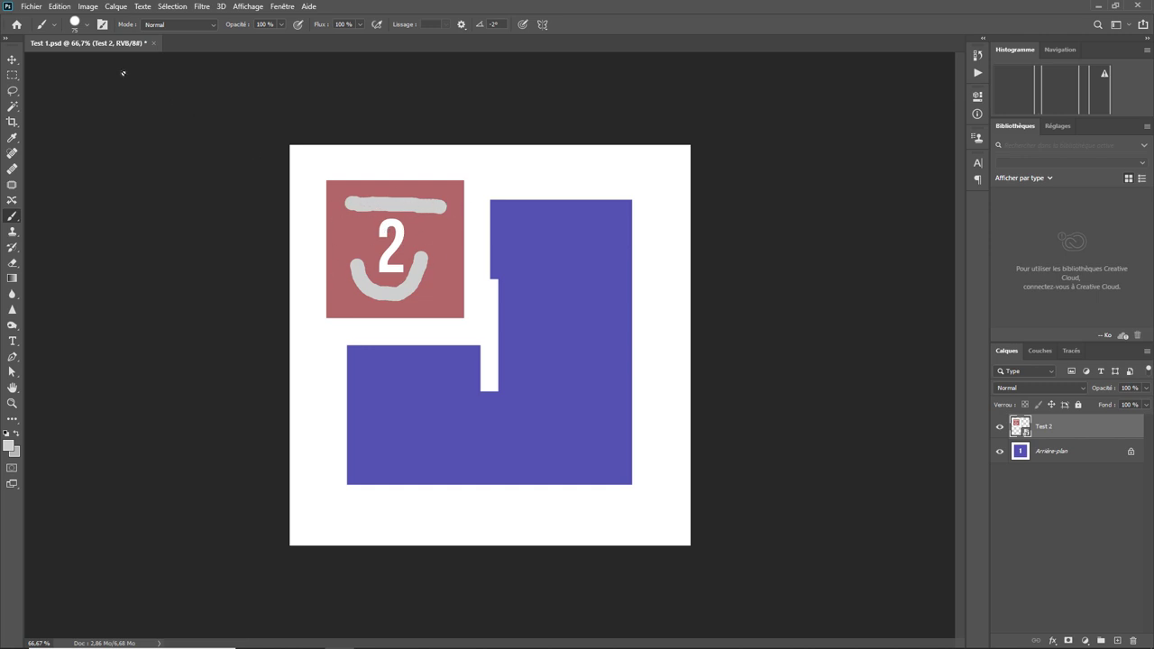
Step: Open Test 2.psd from disk, then return to Test 1.psd with the Fichier menu open
left_click(31, 7)
left_click(36, 31)
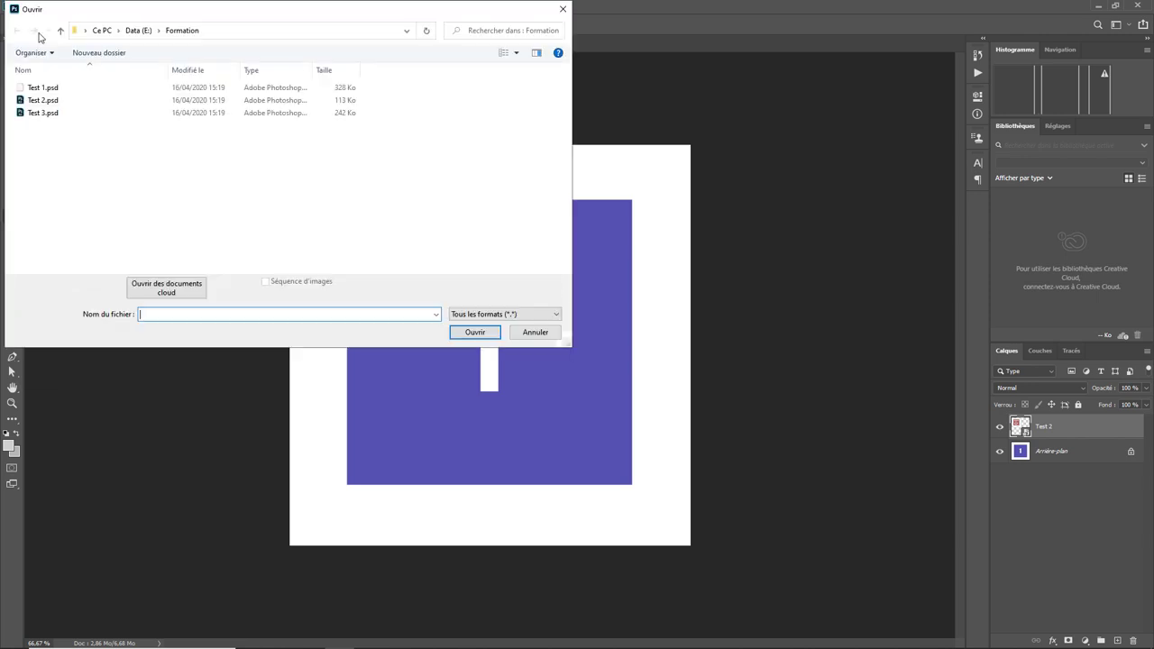
double_click(72, 102)
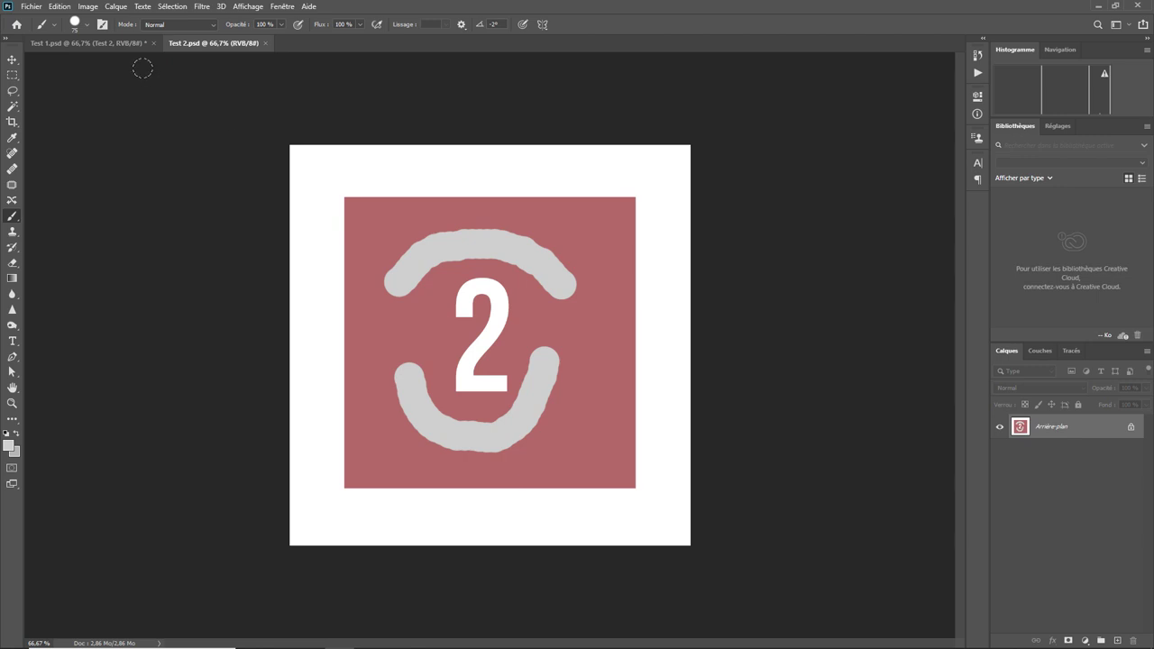
left_click(112, 45)
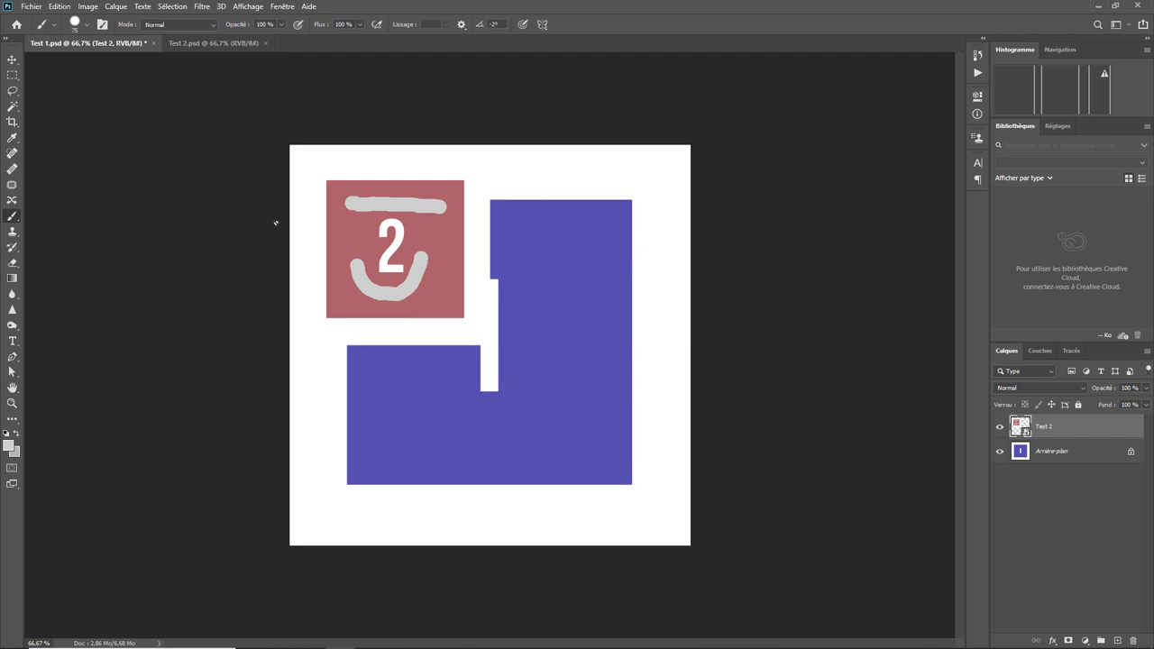
left_click(38, 6)
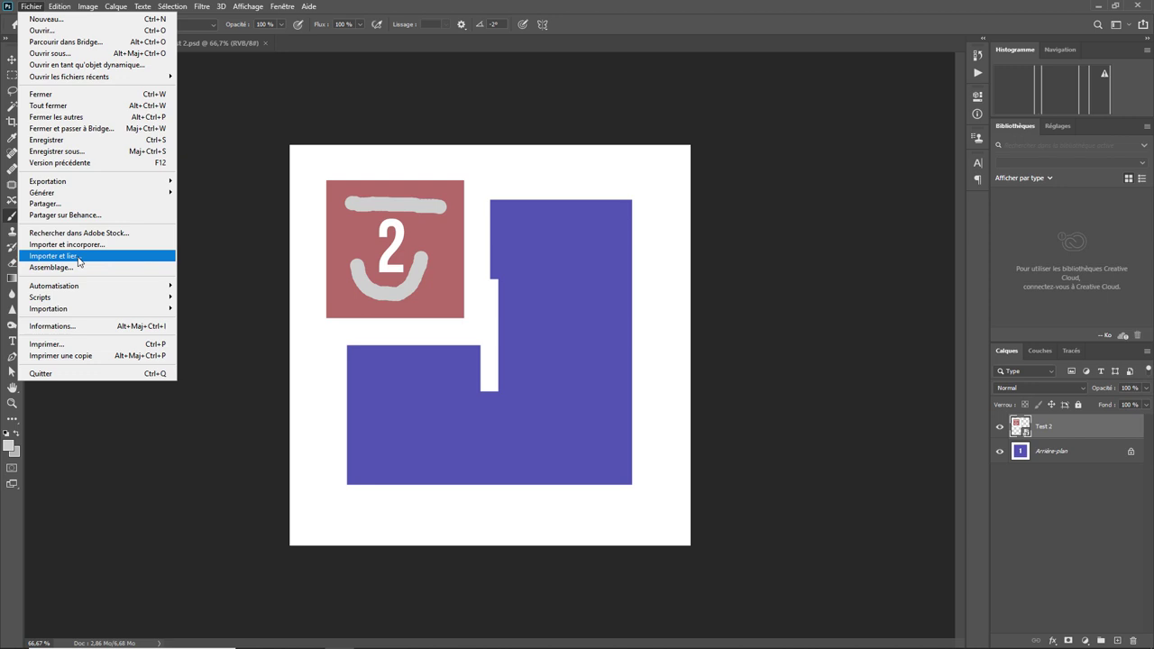
Step: Dismiss the Fichier menu
left_click(356, 113)
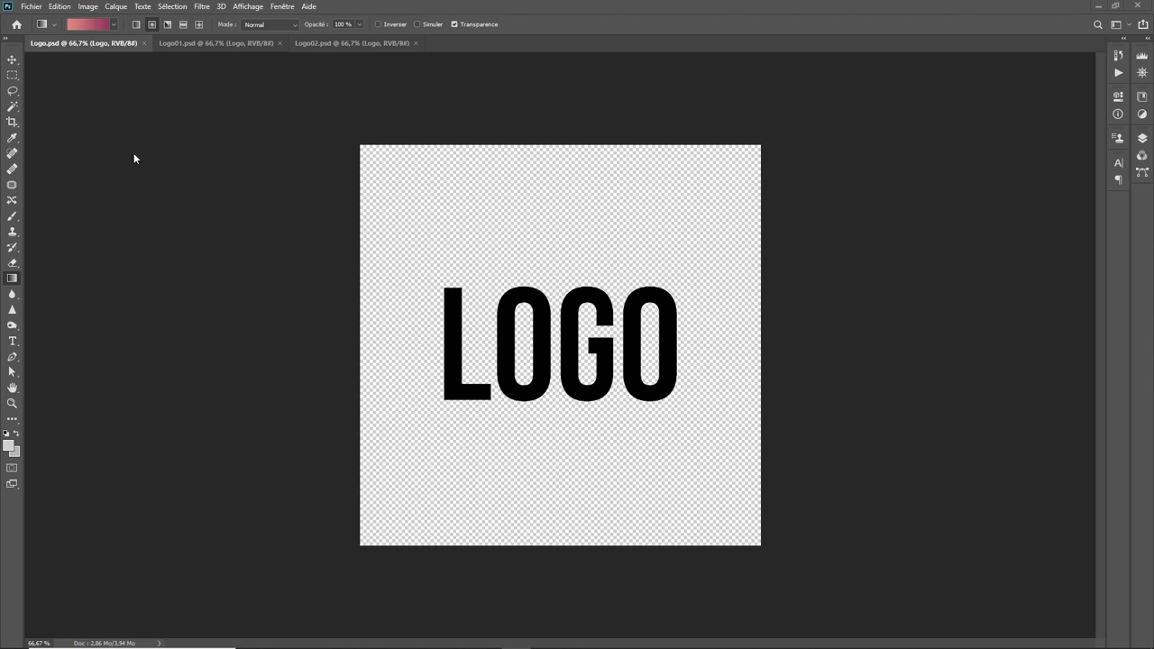
Step: Cycle through the Logo01.psd, Logo02.psd and Logo.psd documents
left_click(170, 44)
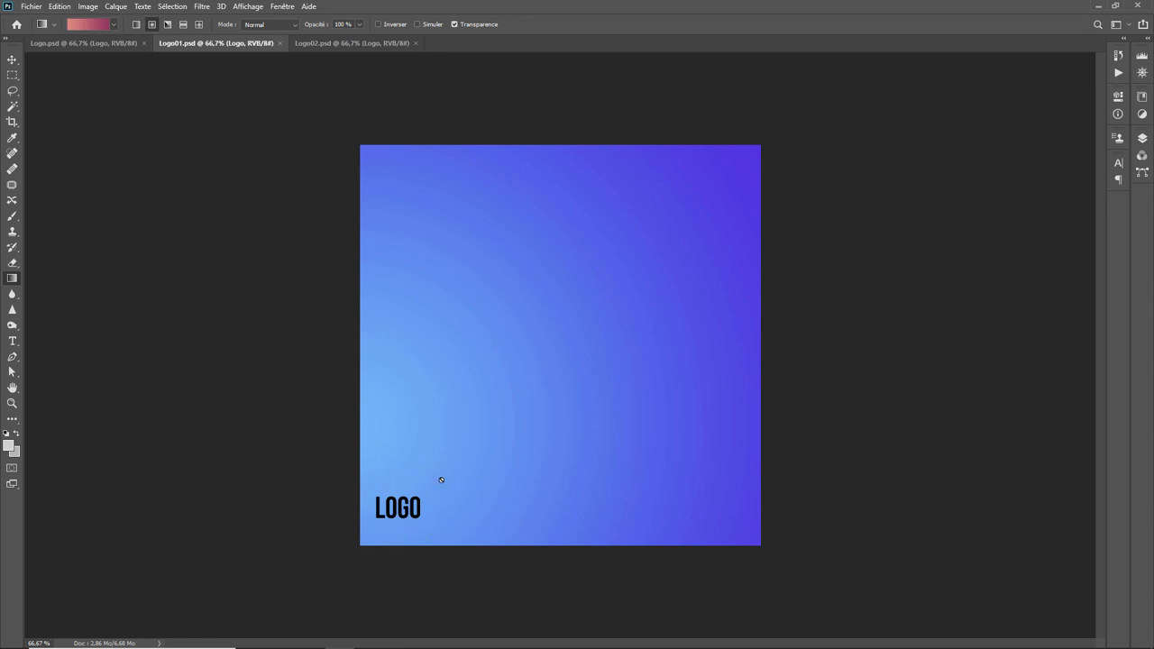
left_click(318, 41)
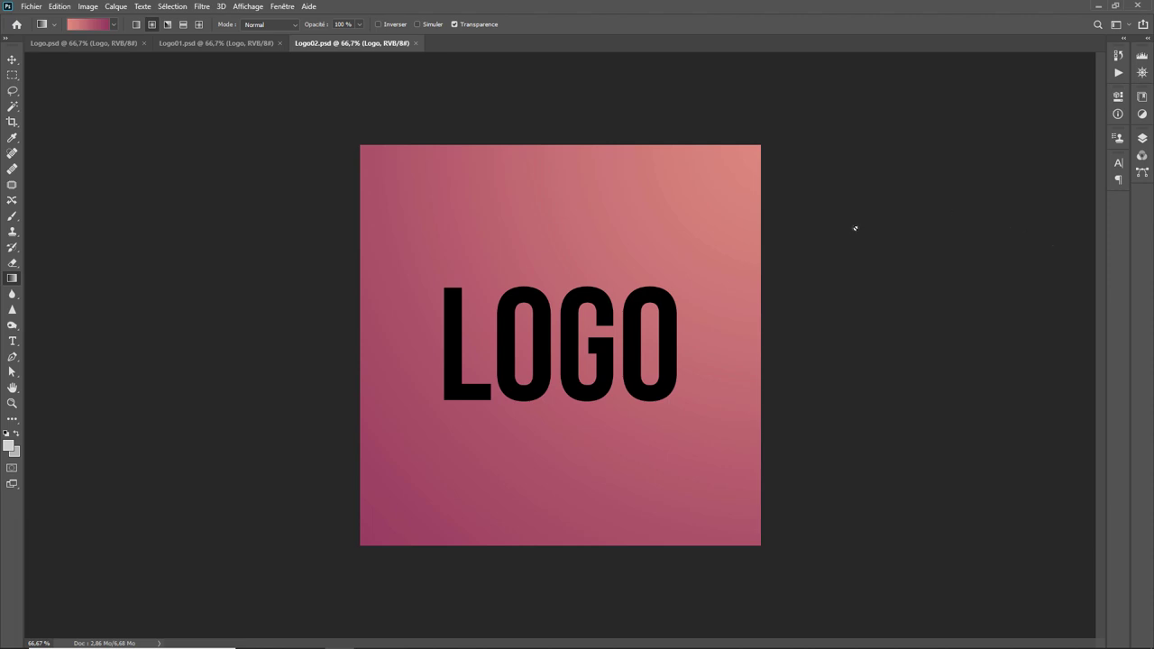
left_click(69, 45)
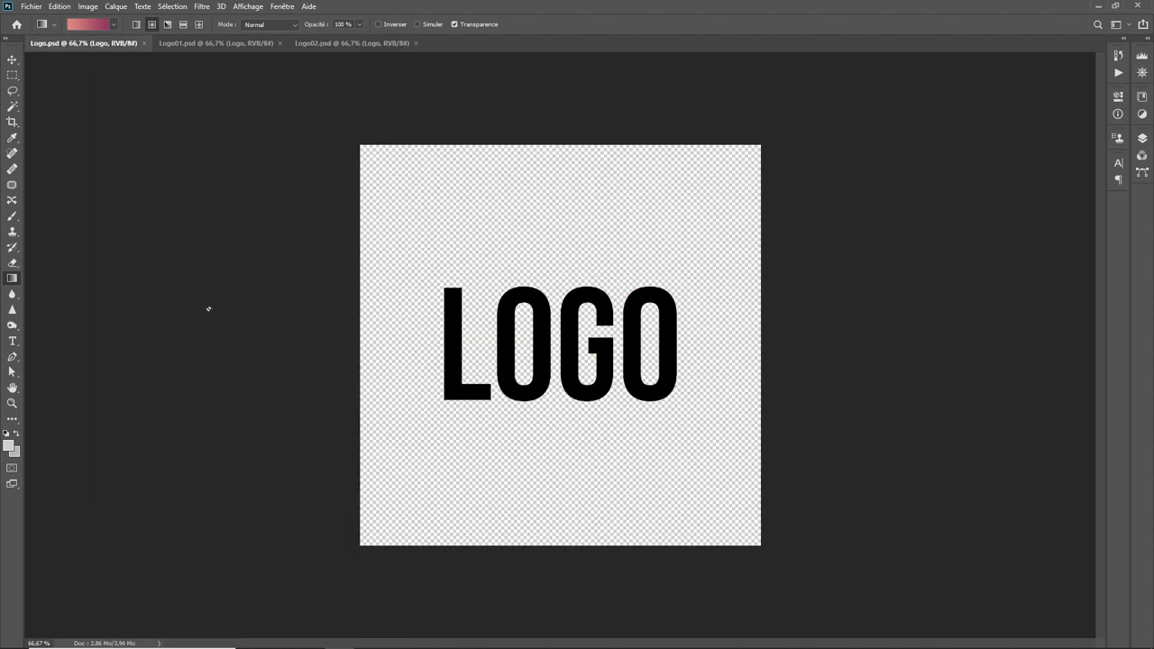
left_click(208, 45)
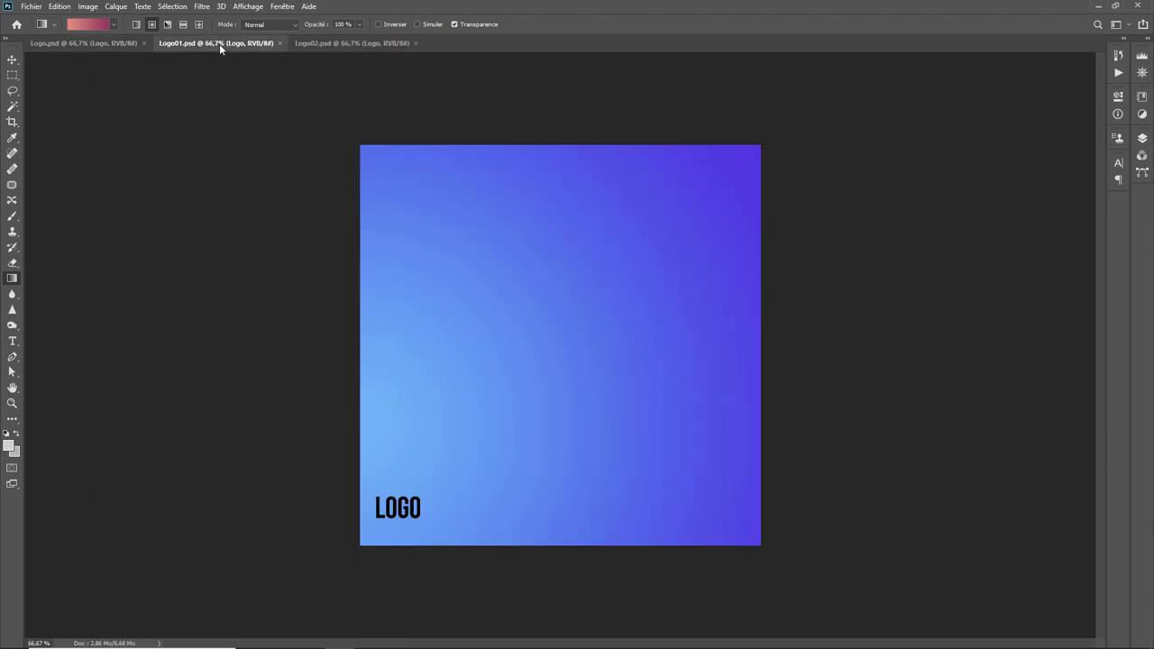
left_click(345, 44)
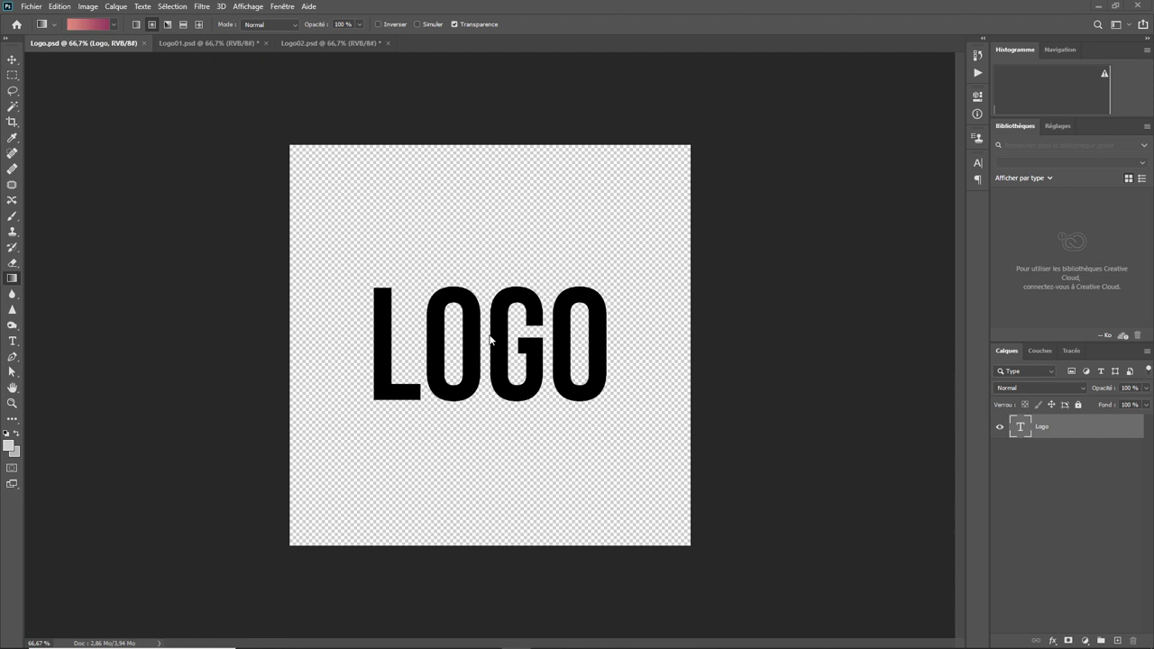
Step: Place Logo.psd into Logo01.psd as a linked layer with Importer et lier
left_click(192, 45)
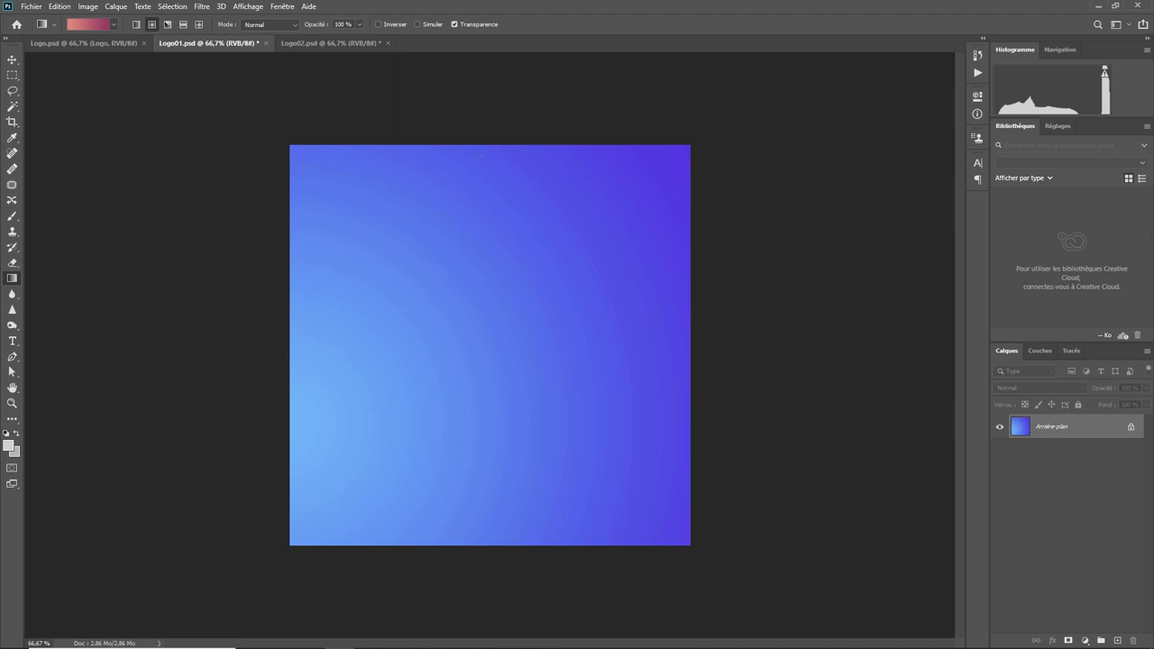
left_click(325, 44)
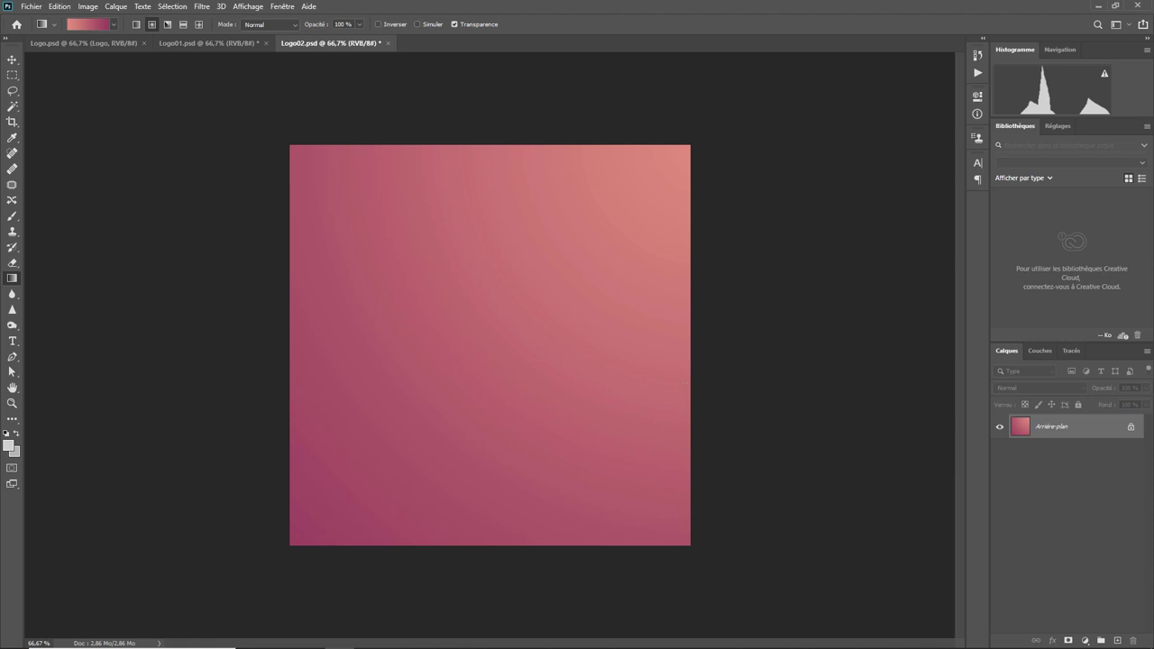
left_click(192, 43)
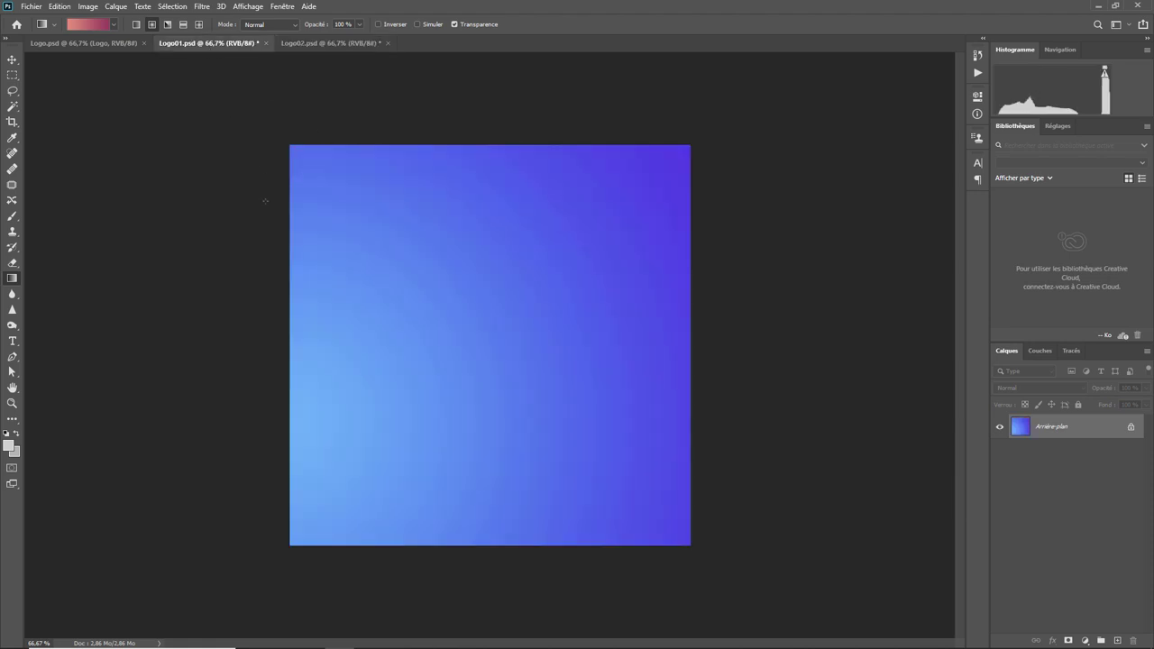
left_click(32, 6)
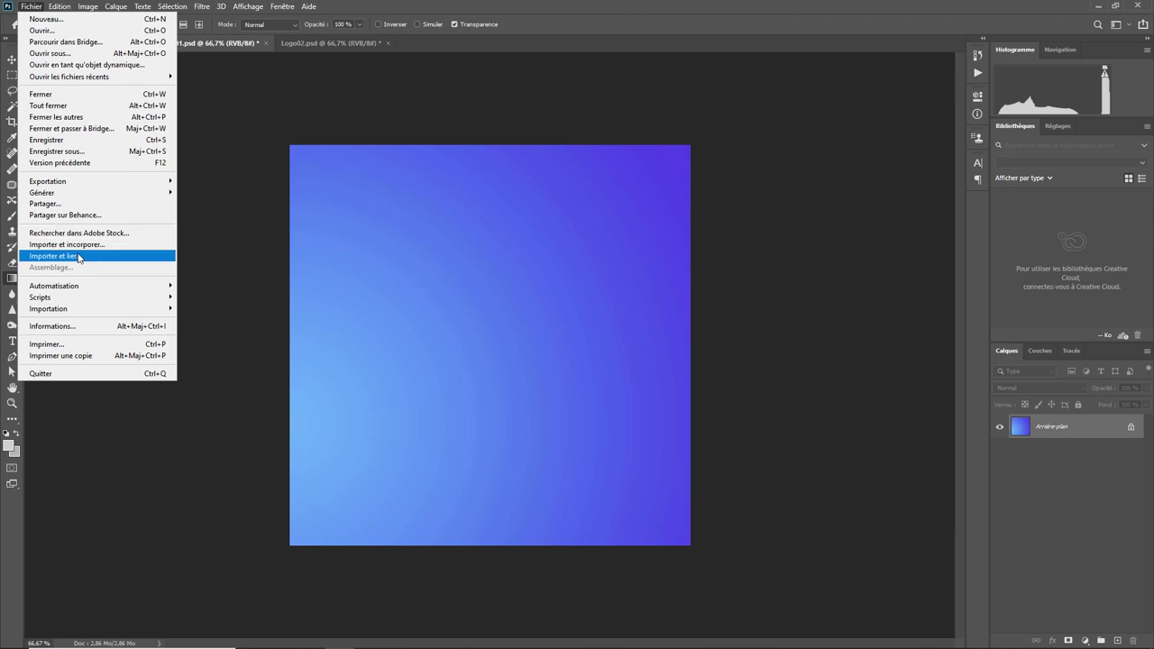
left_click(79, 258)
left_click(54, 89)
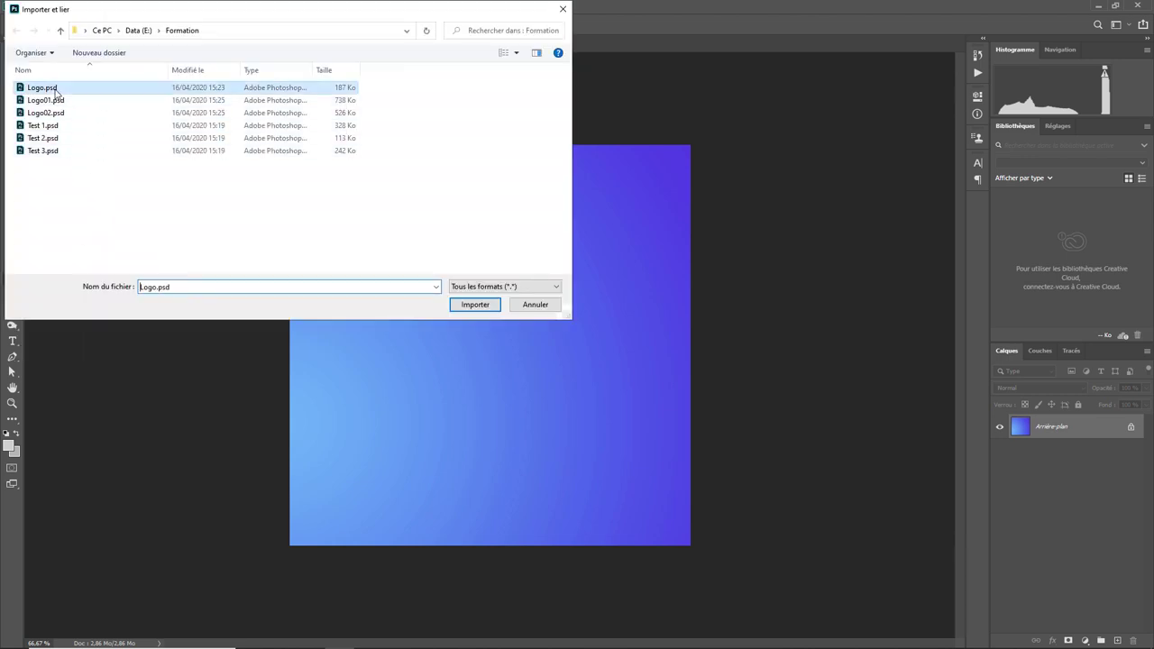
double_click(54, 90)
Step: Shrink the linked logo into Logo01's bottom-left corner, commit, and bring up Logo02.psd
left_click_drag(690, 144, 432, 414)
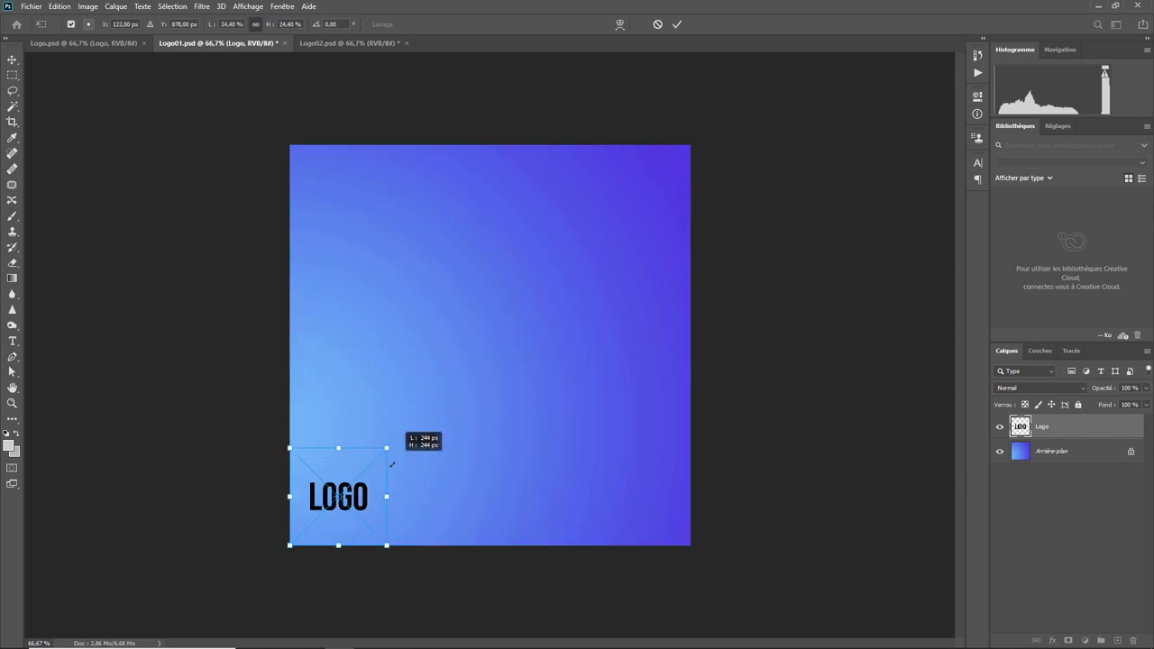
left_click_drag(431, 413, 373, 461)
key("Return")
key("g")
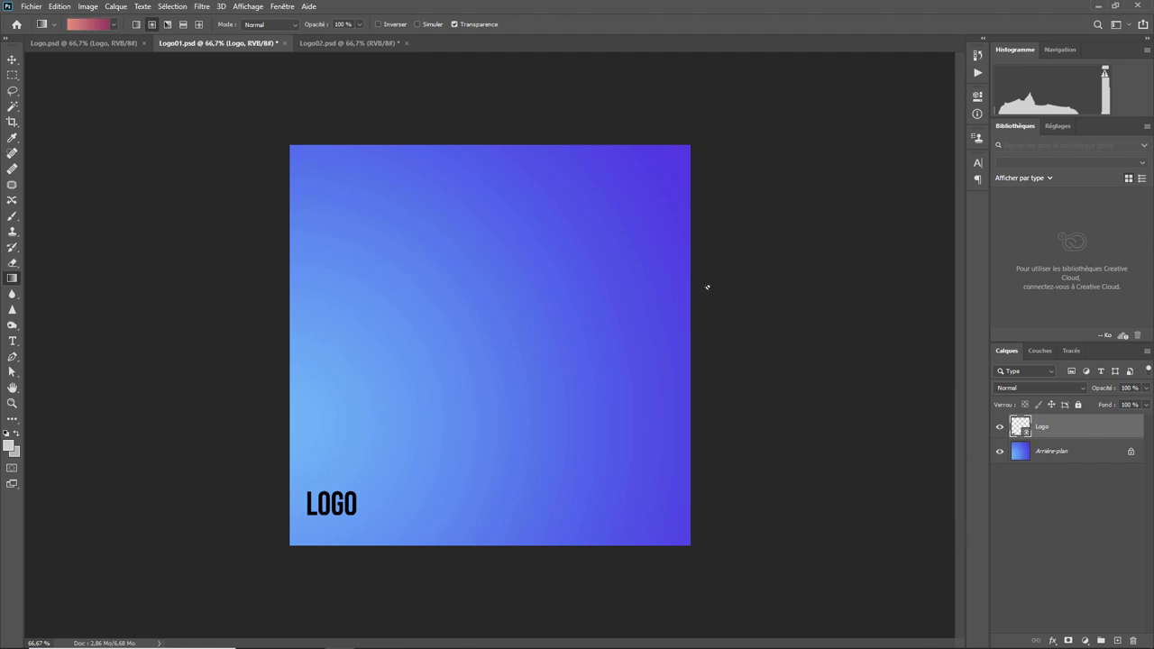
left_click(345, 44)
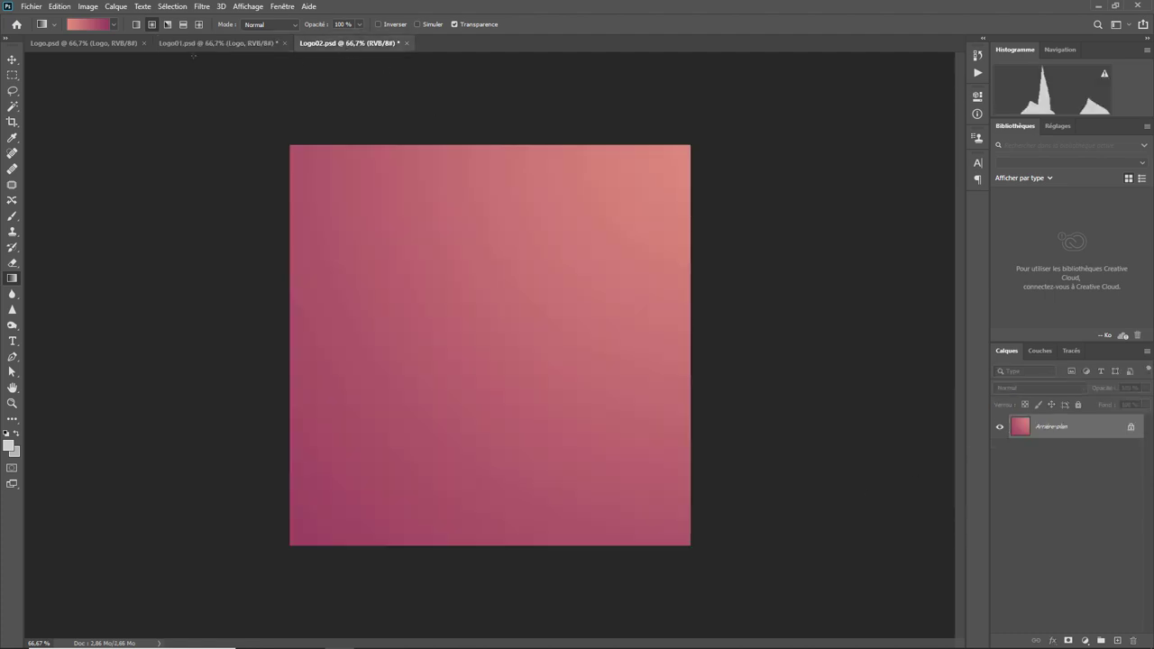
Step: Place Logo.psd into Logo02.psd as a full-size linked layer with Importer et lier
left_click(32, 7)
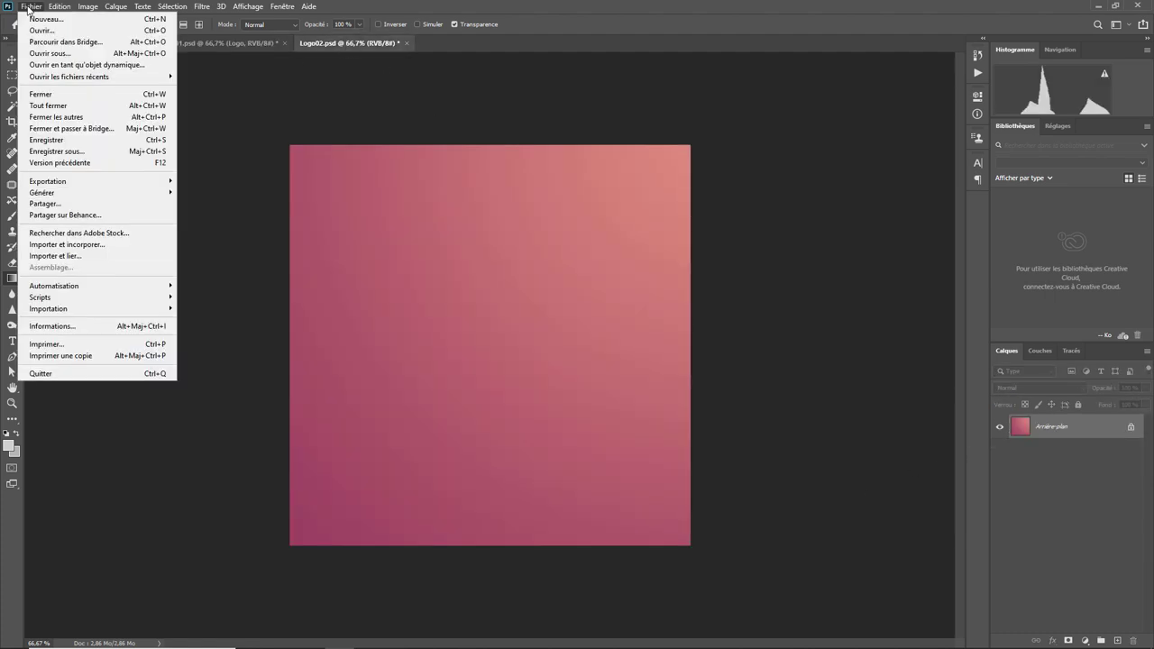
left_click(91, 257)
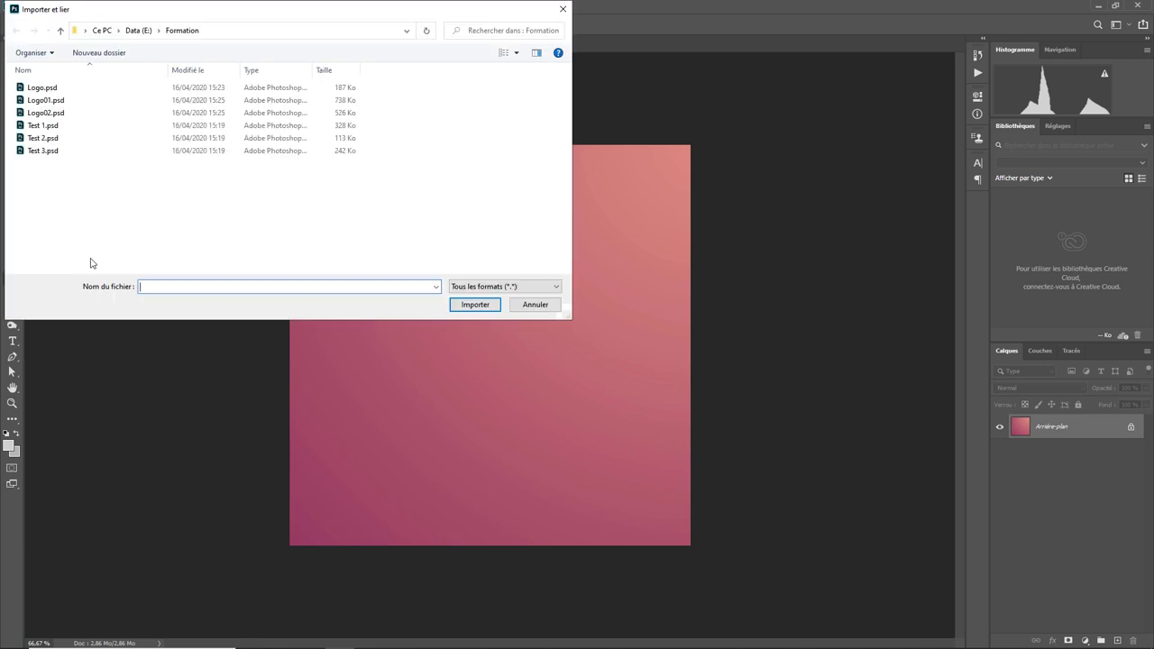
double_click(44, 91)
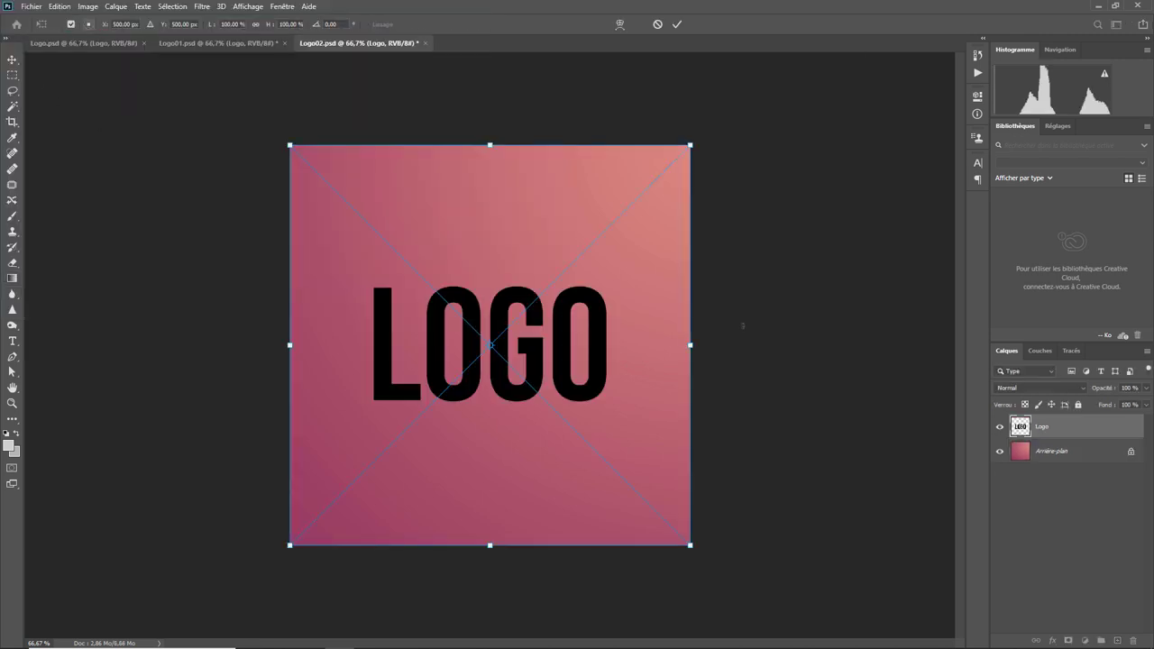
key("Return")
key("g")
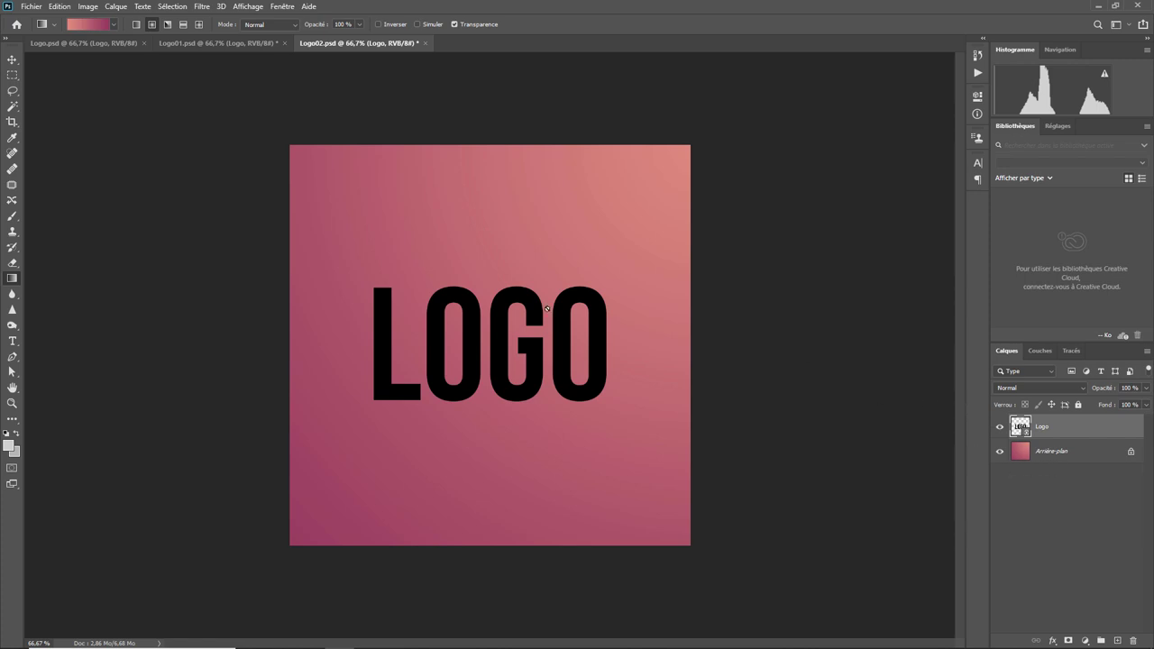
Step: Change Logo.psd's LOGO text to OOP and move it slightly left
left_click(59, 43)
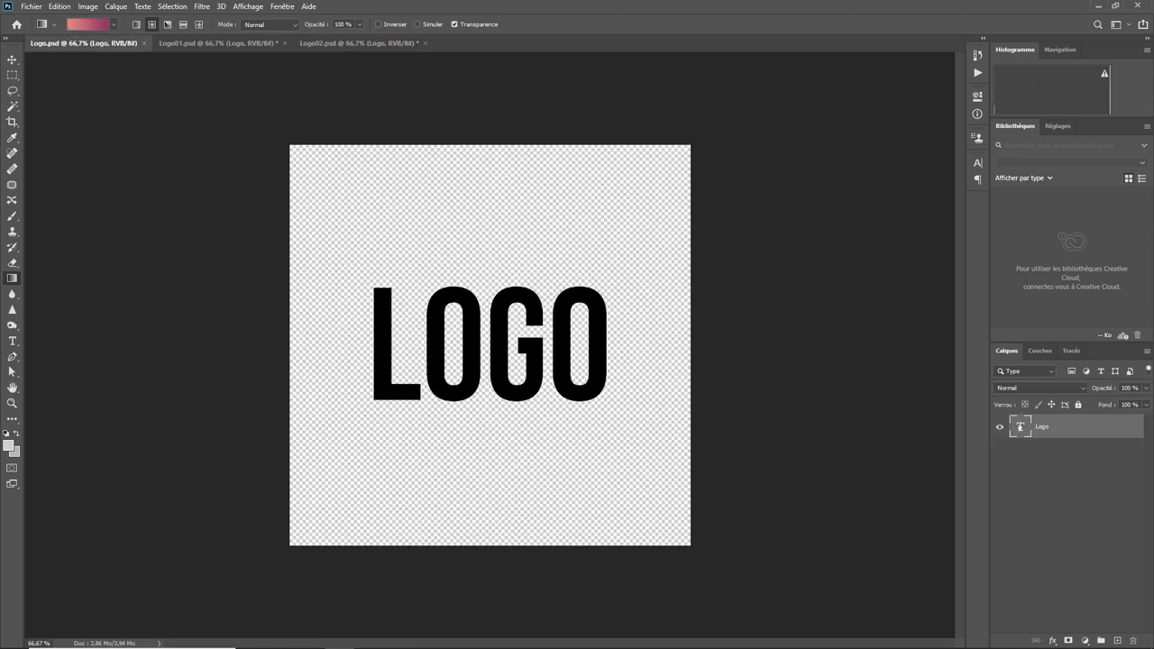
double_click(1019, 426)
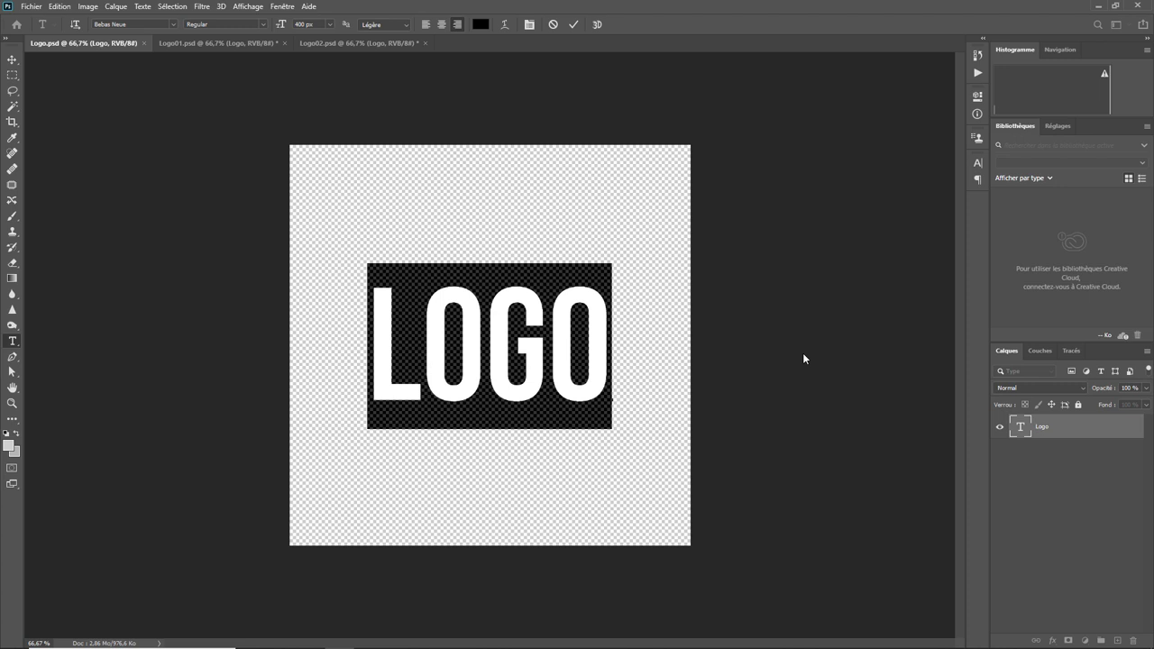
type("OOP")
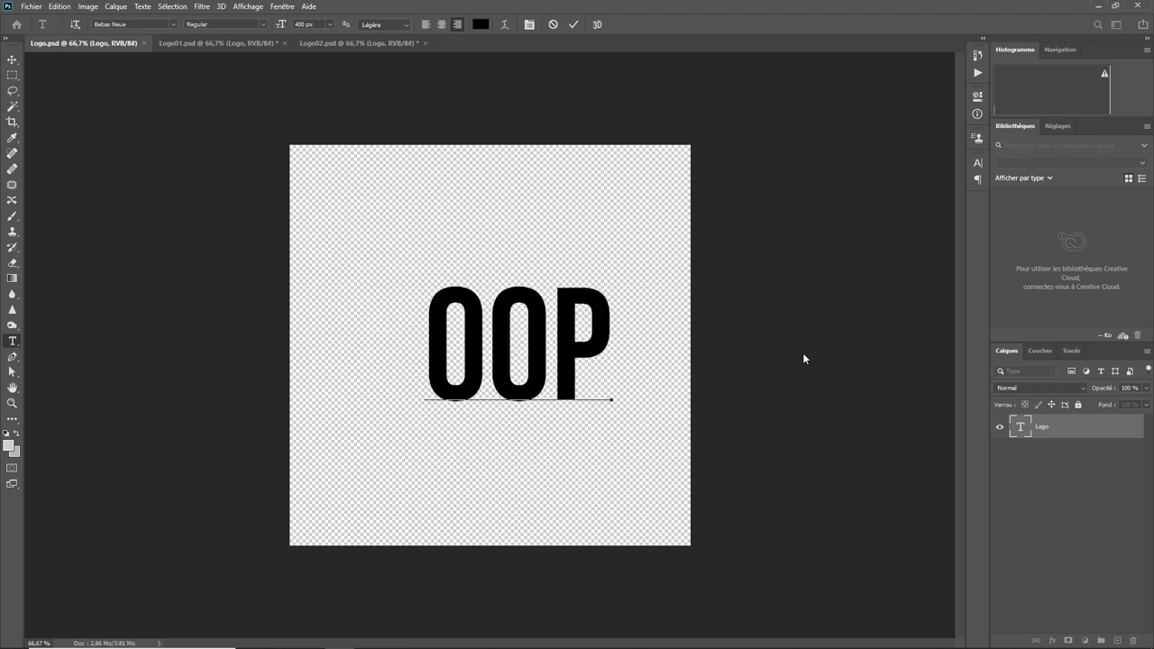
left_click(12, 58)
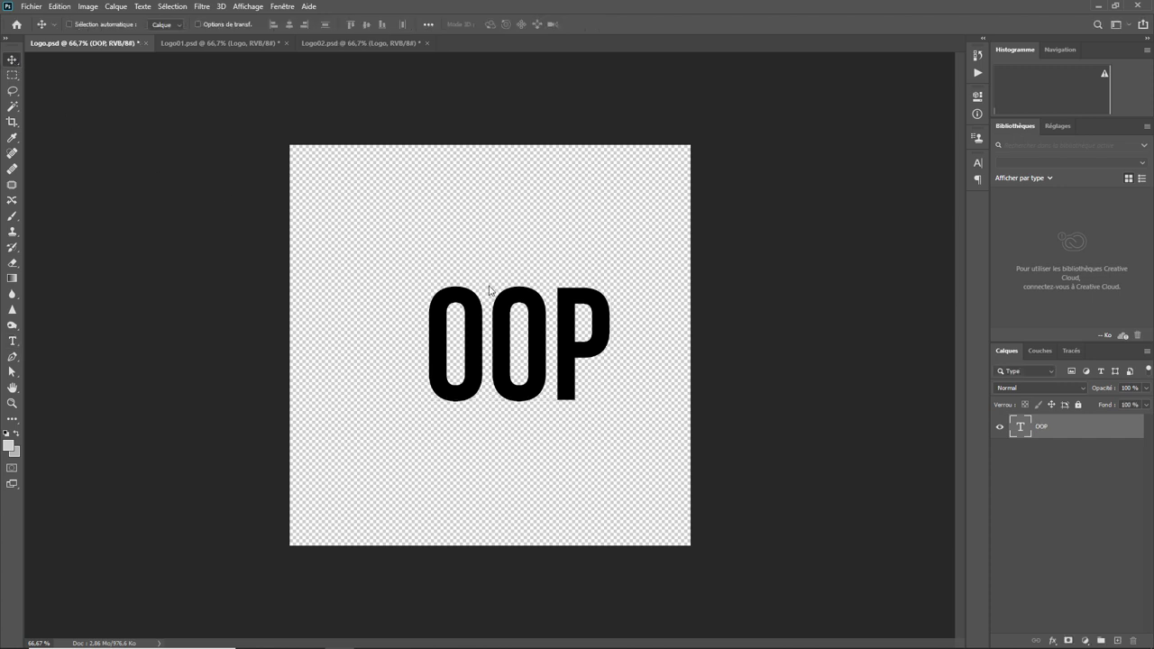
left_click_drag(544, 336, 516, 336)
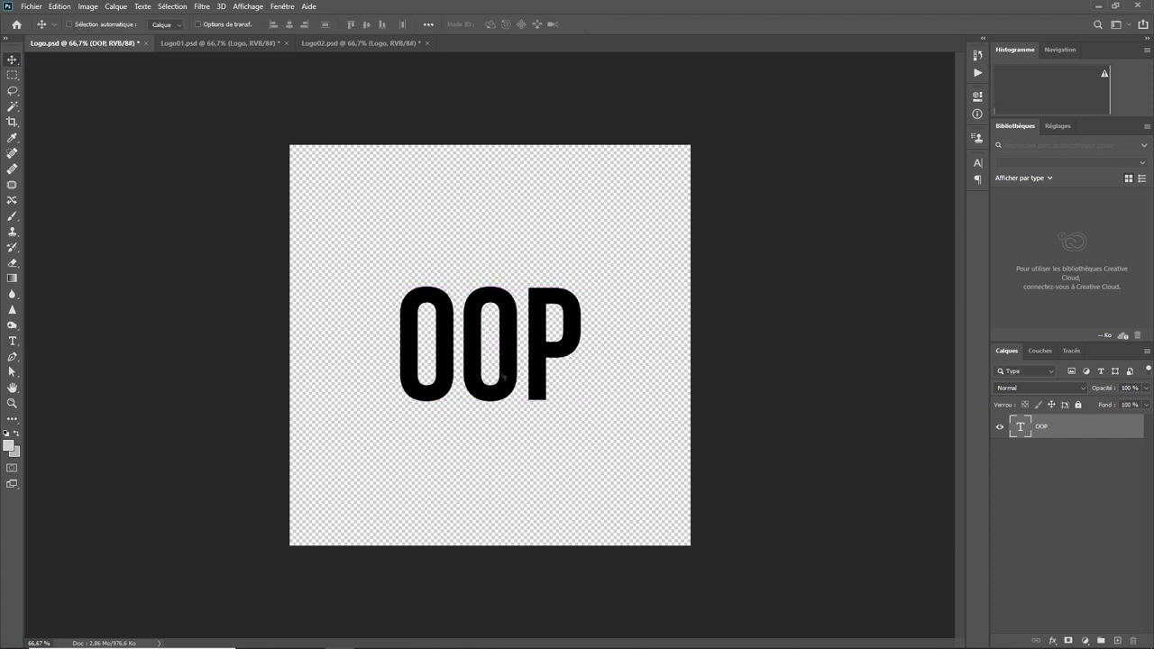
Step: Check the Logo01 and Logo02 documents, then save Logo.psd with Fichier > Enregistrer
left_click(186, 42)
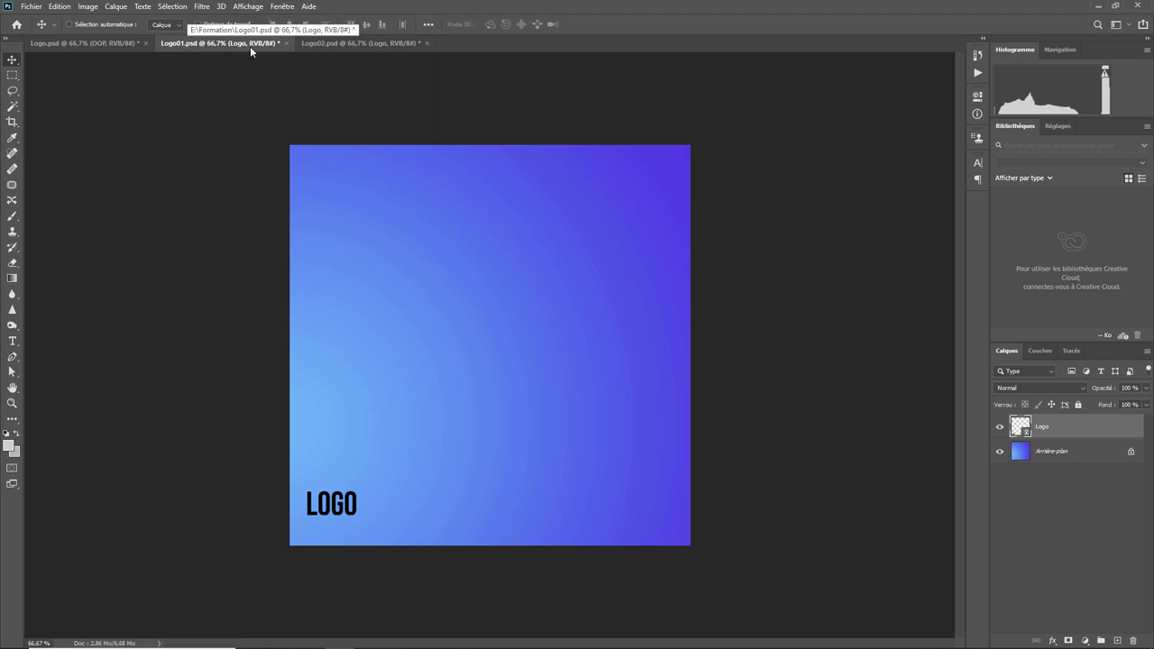
left_click(341, 43)
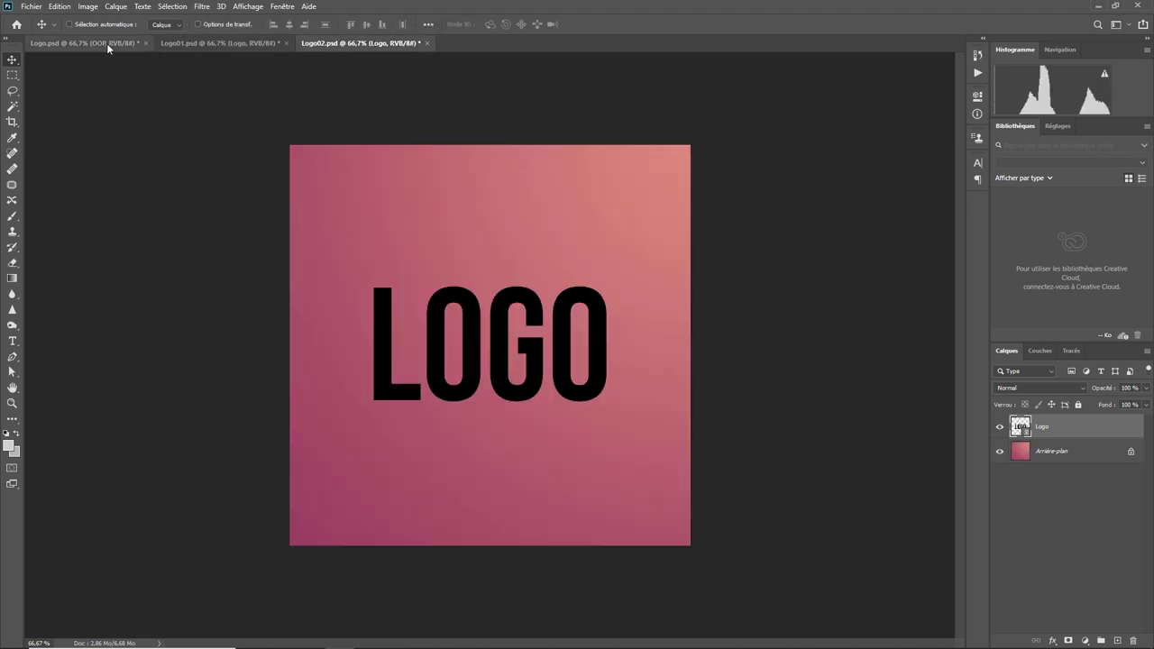
left_click(107, 43)
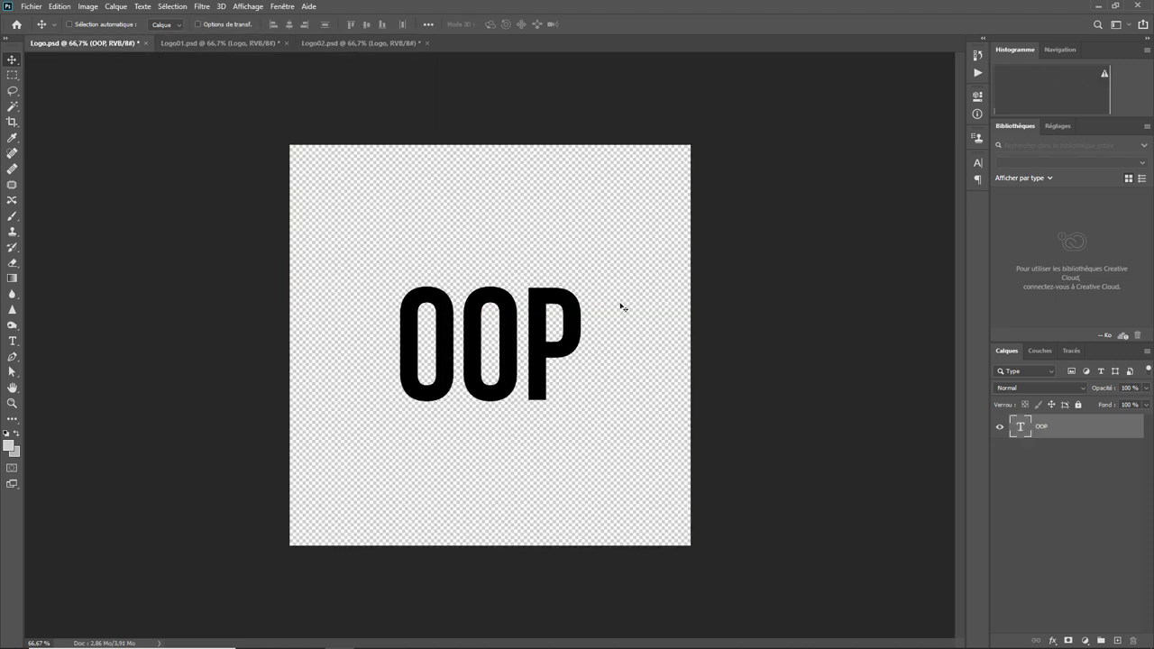
left_click(37, 9)
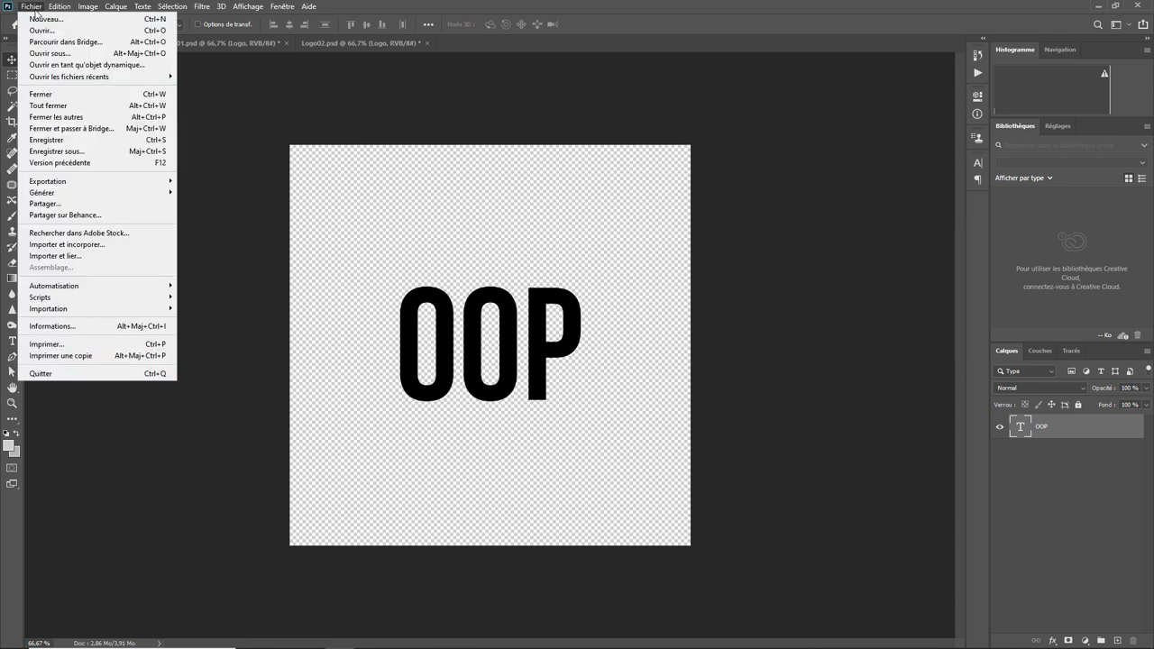
left_click(58, 140)
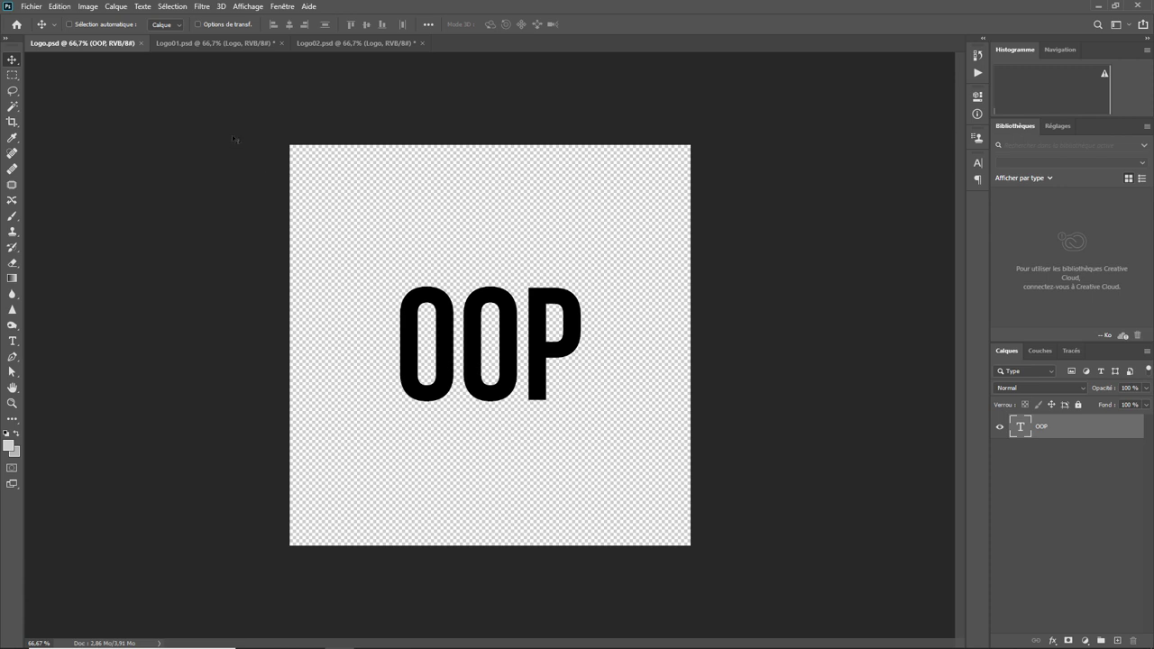
Step: Confirm the Logo01.psd and Logo02.psd tabs now show OOP, then go back to Logo.psd
left_click(192, 45)
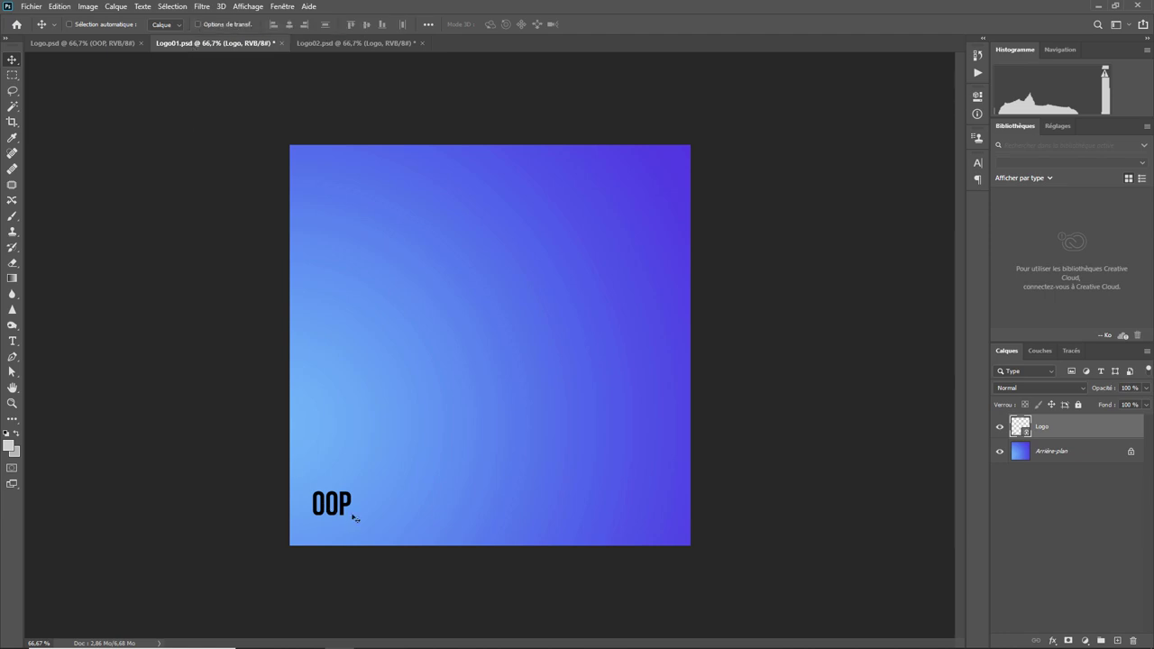
left_click(356, 45)
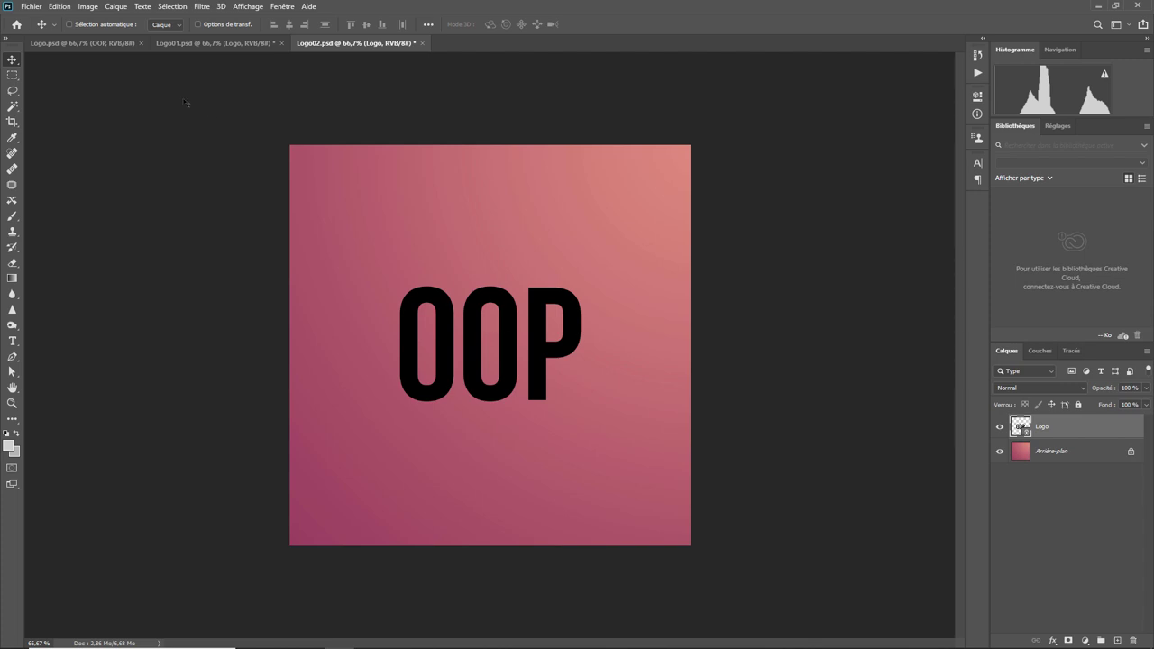
left_click(71, 46)
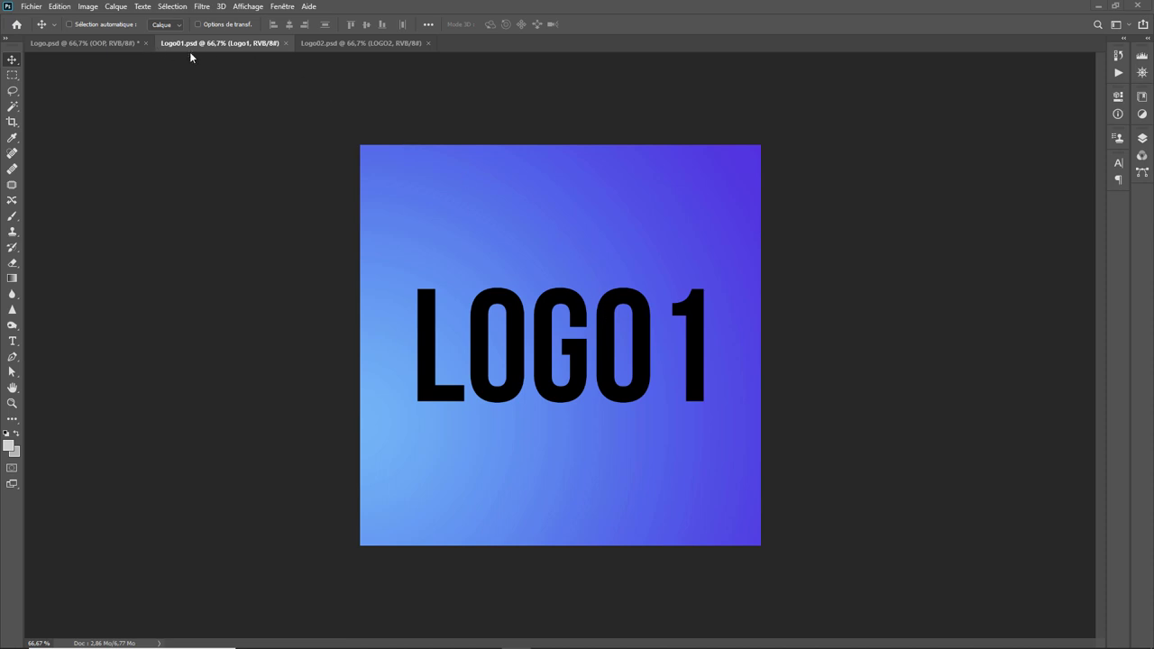
Step: Compare the LOGO2, LOGO1 and Logo.psd documents, finishing with Logo.psd in front
left_click(327, 42)
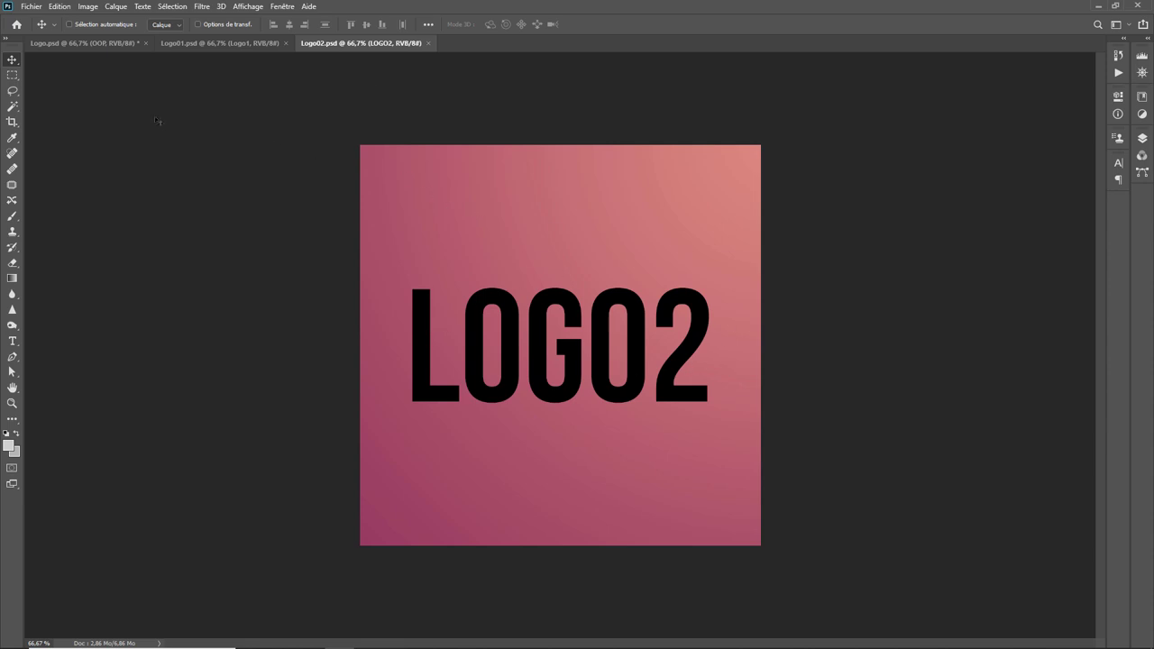
left_click(45, 43)
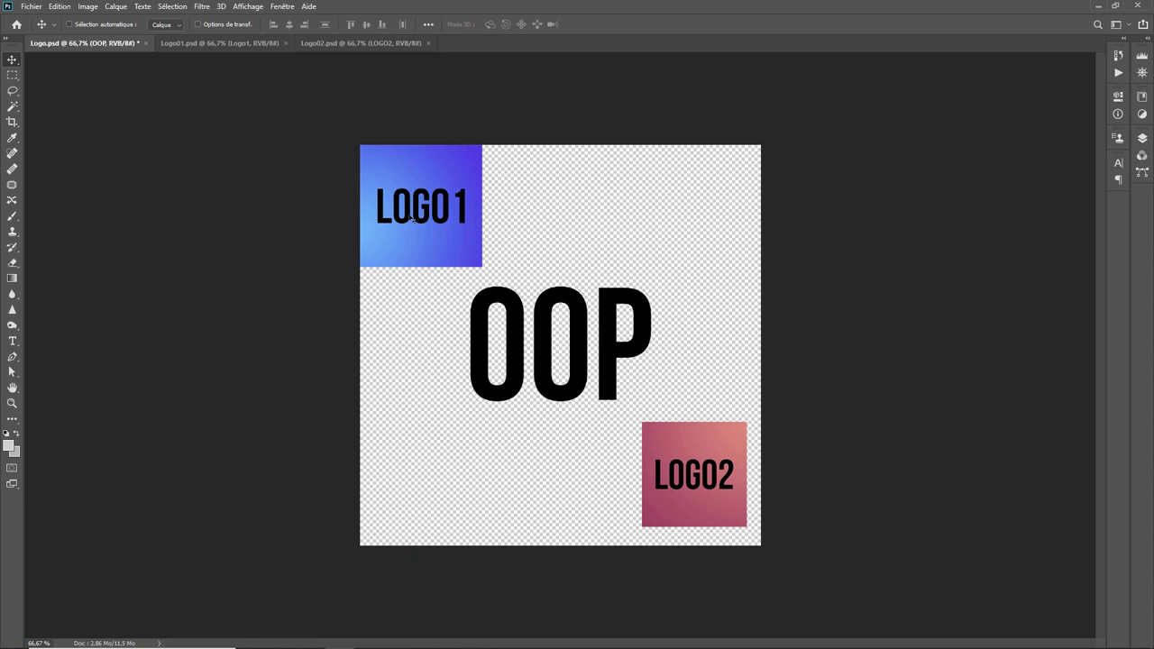
double_click(412, 217)
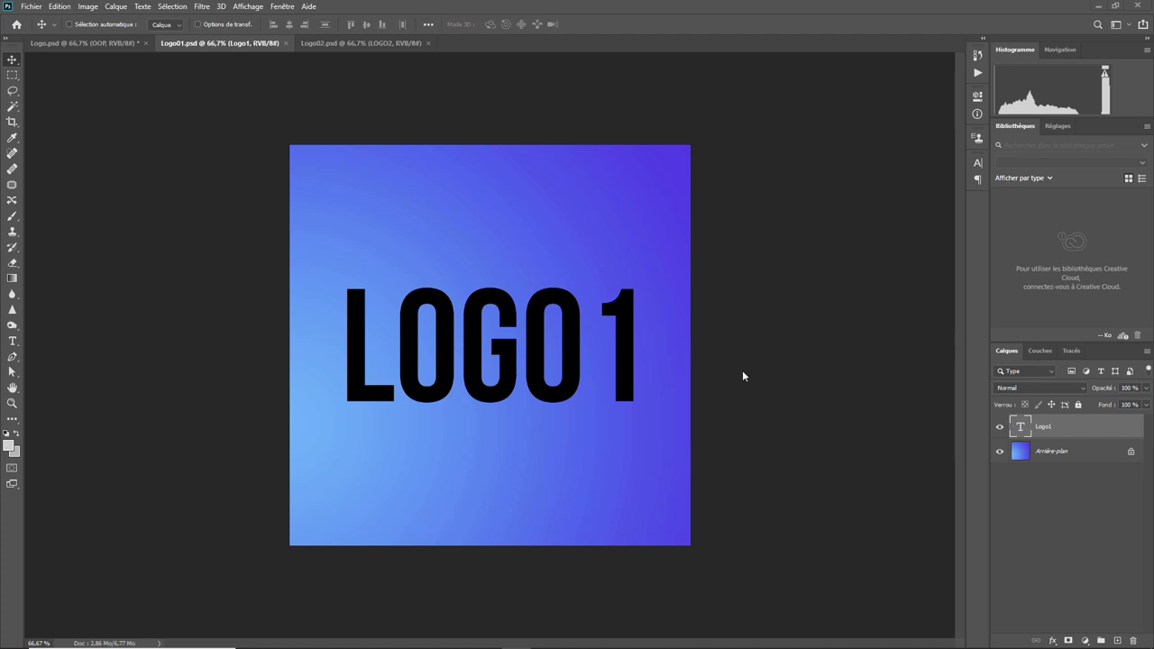
left_click(349, 44)
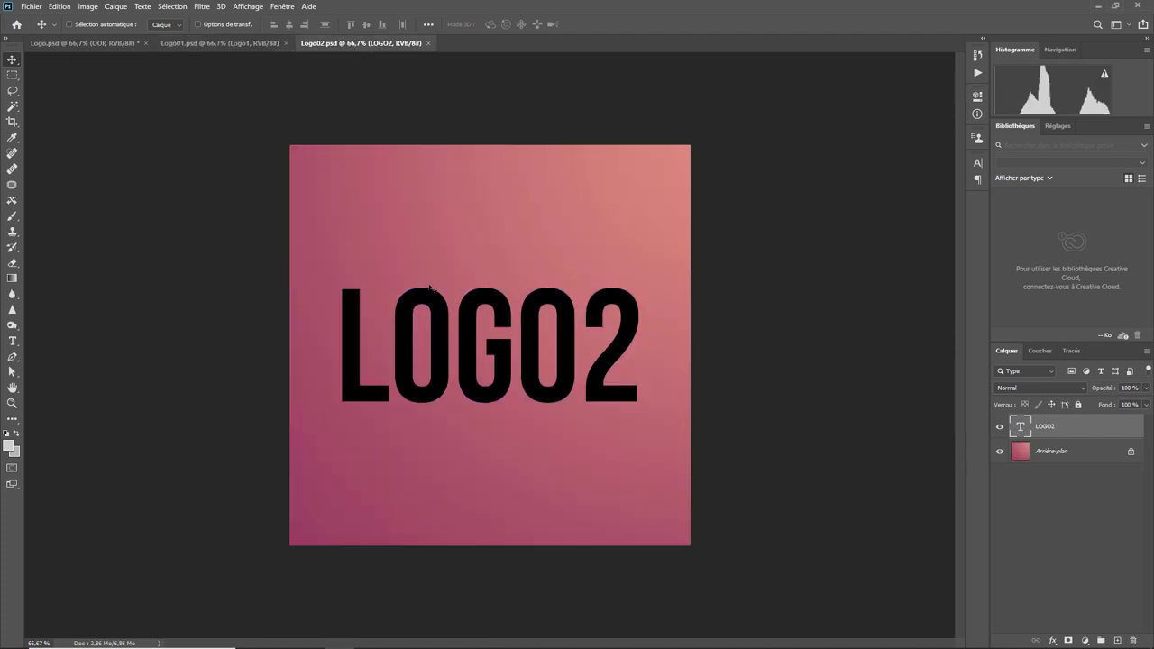
left_click(96, 45)
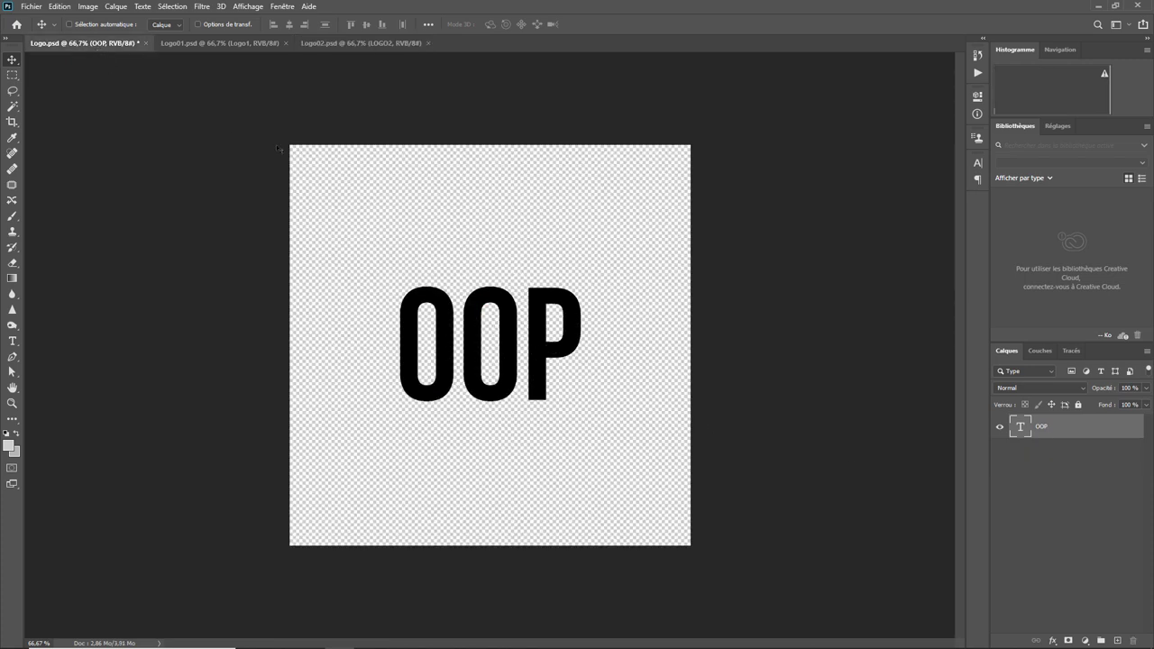
Step: Import and embed Logo01.psd, scaled down to a small square in the top-left corner
left_click(32, 8)
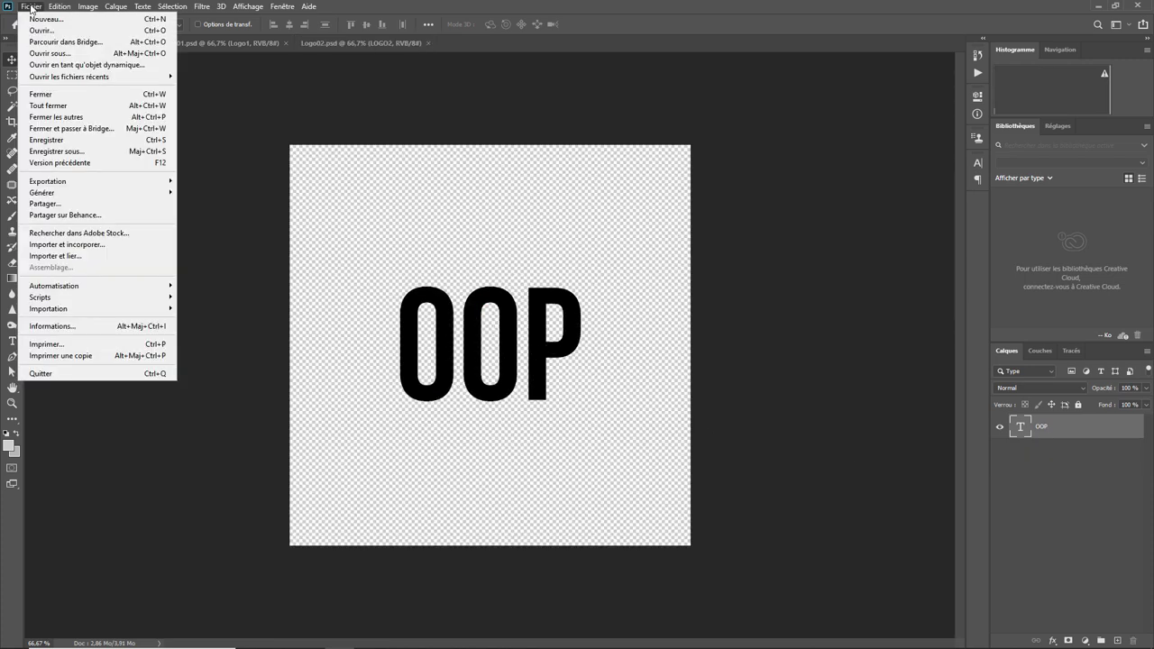
left_click(70, 244)
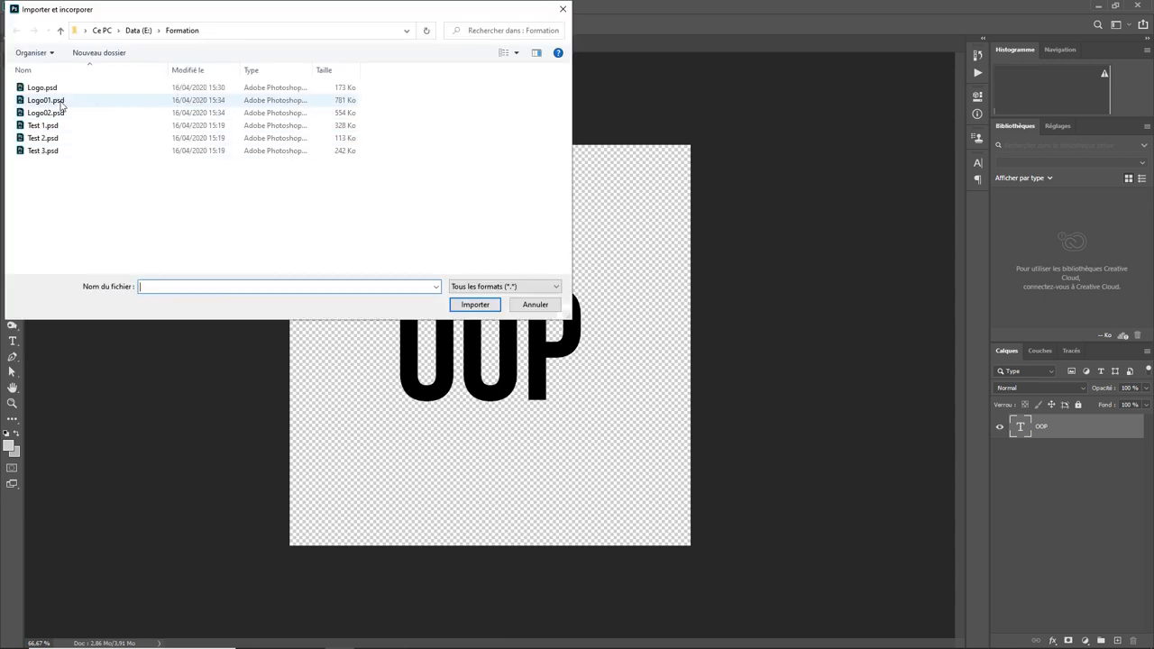
double_click(61, 102)
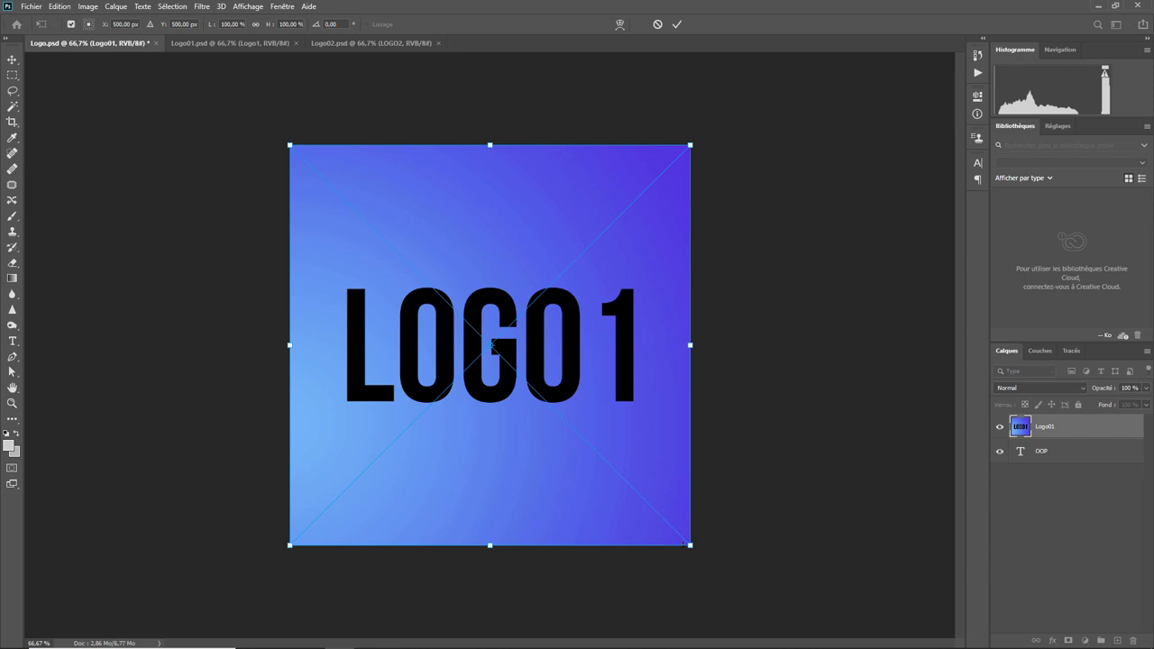
left_click_drag(689, 544, 416, 271)
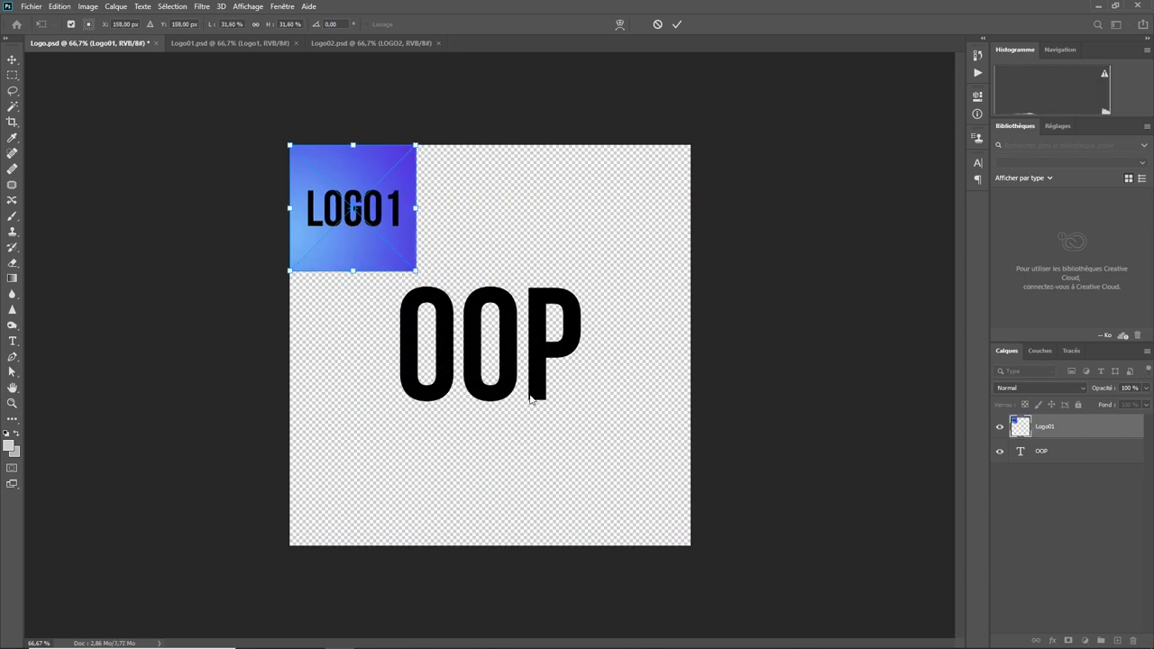
key("Return")
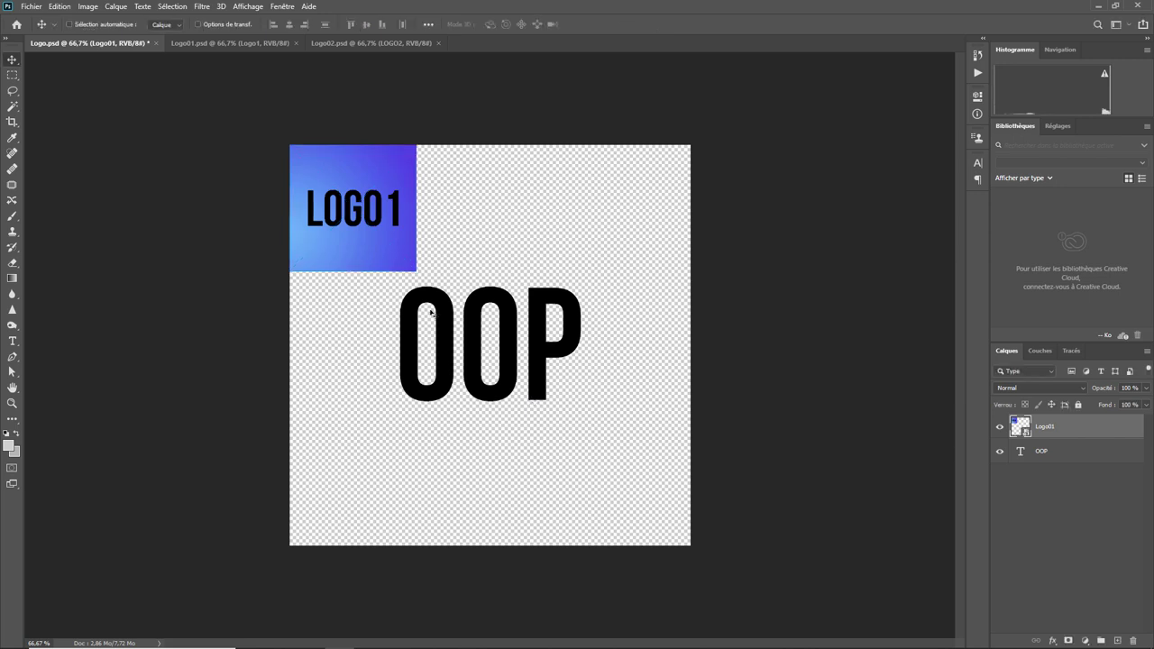
Step: Import and embed Logo02.psd, scaled down to a small square in the bottom-right corner
left_click(31, 6)
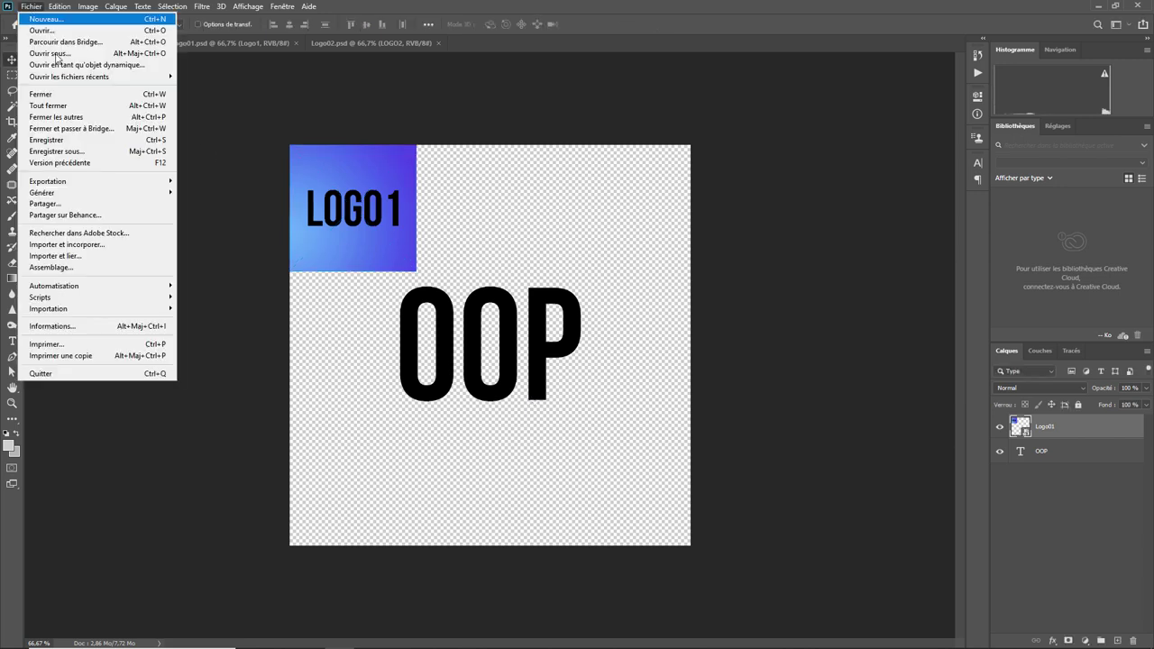
left_click(108, 241)
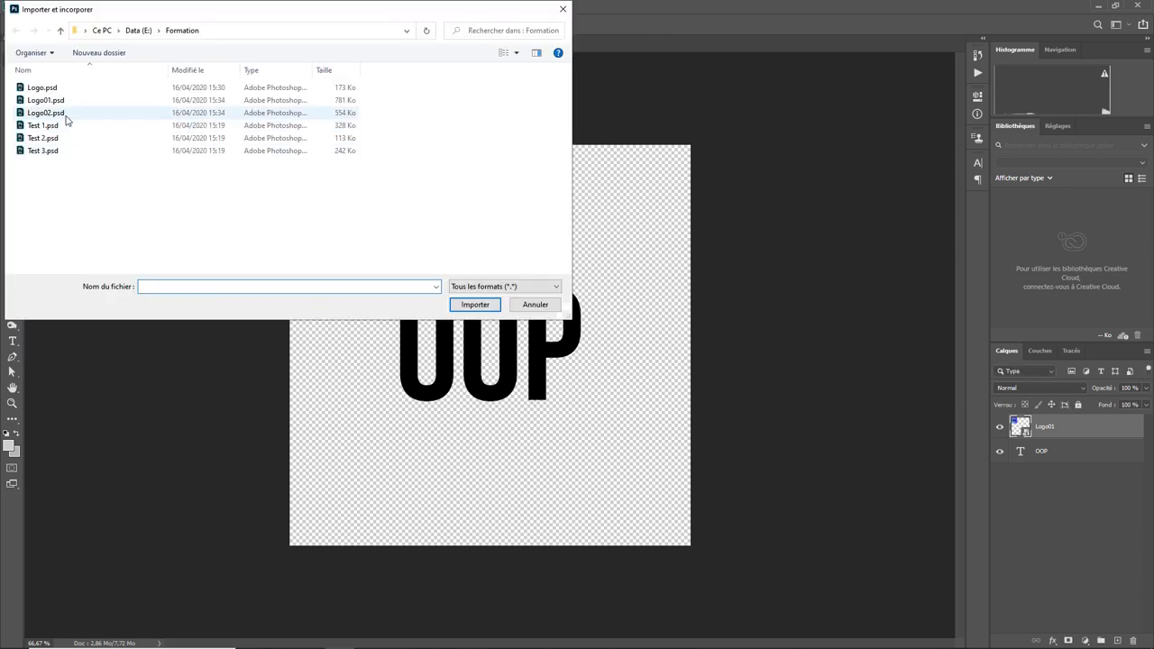
double_click(54, 113)
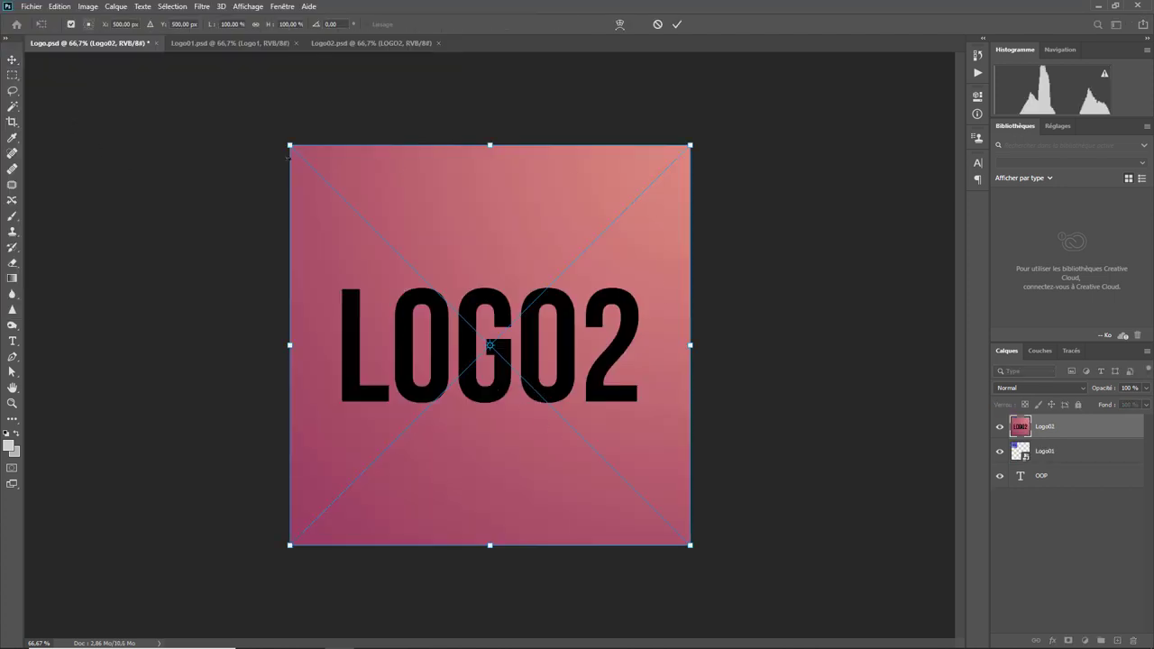
mouse_move(289, 145)
left_mouse_down()
mouse_move(505, 360)
mouse_move(536, 412)
left_mouse_up()
key("Return")
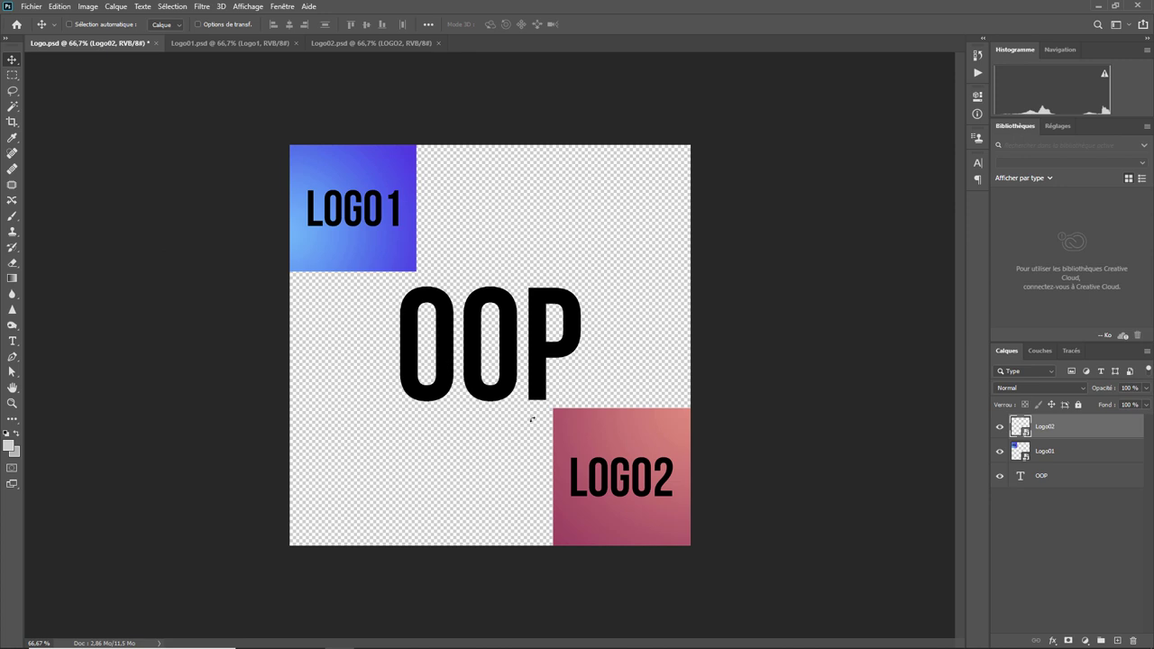
Step: Close the Logo01 and Logo02 documents, then delete both files from the Formation folder
left_click(296, 44)
left_click(297, 44)
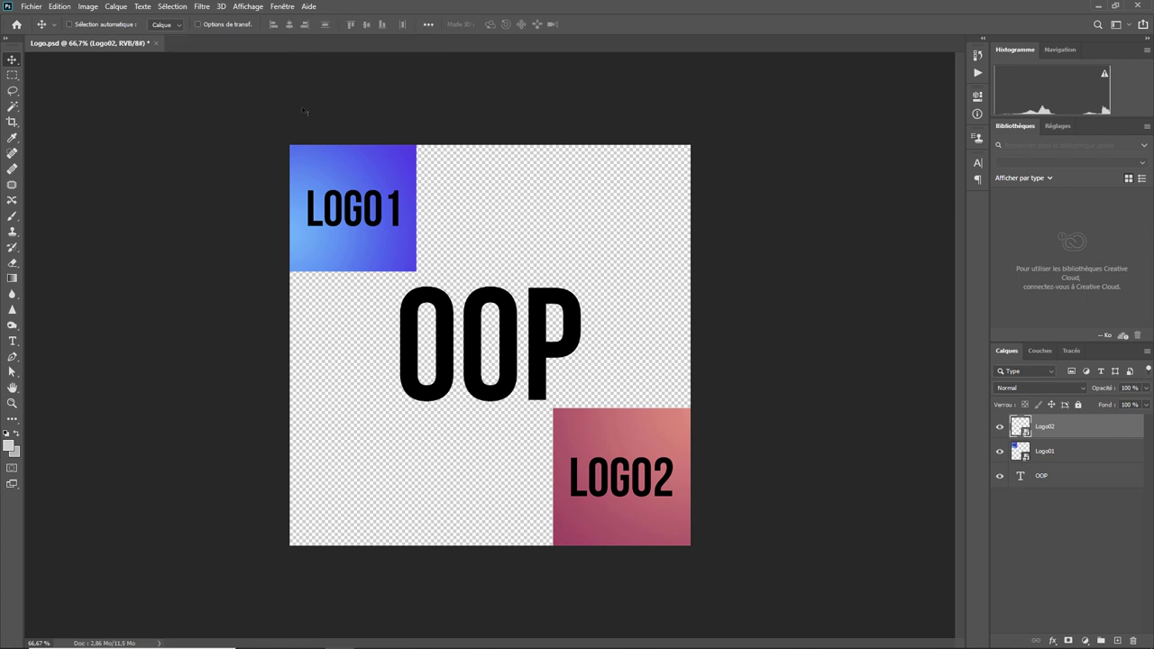
left_click(31, 6)
left_click(41, 36)
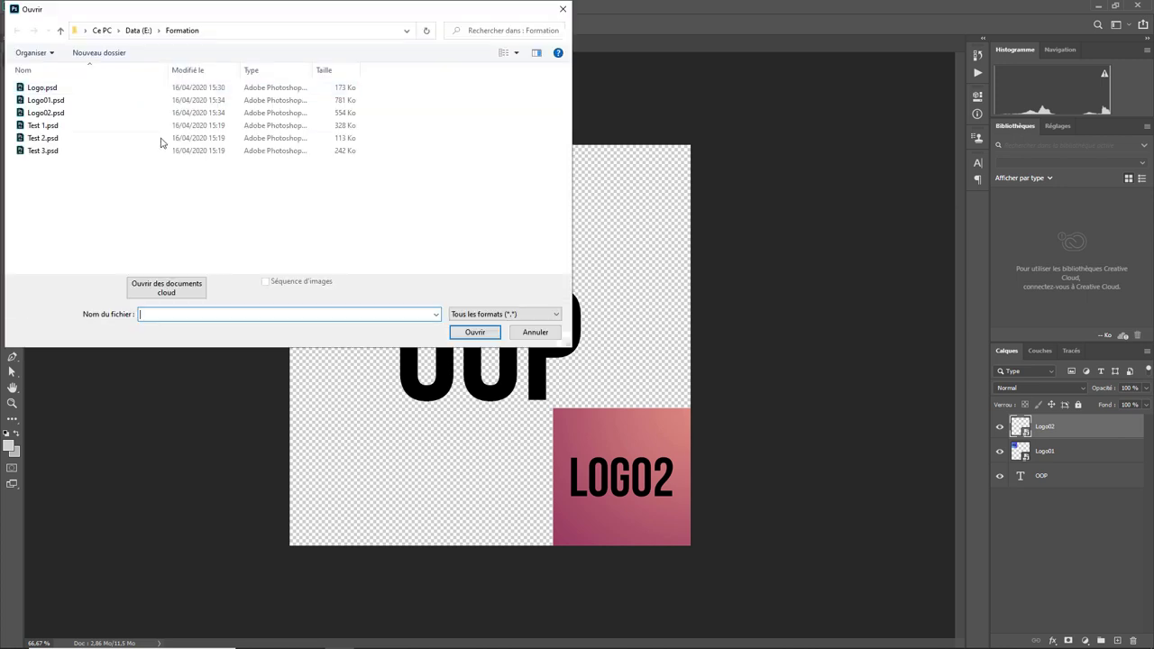
left_click(65, 102)
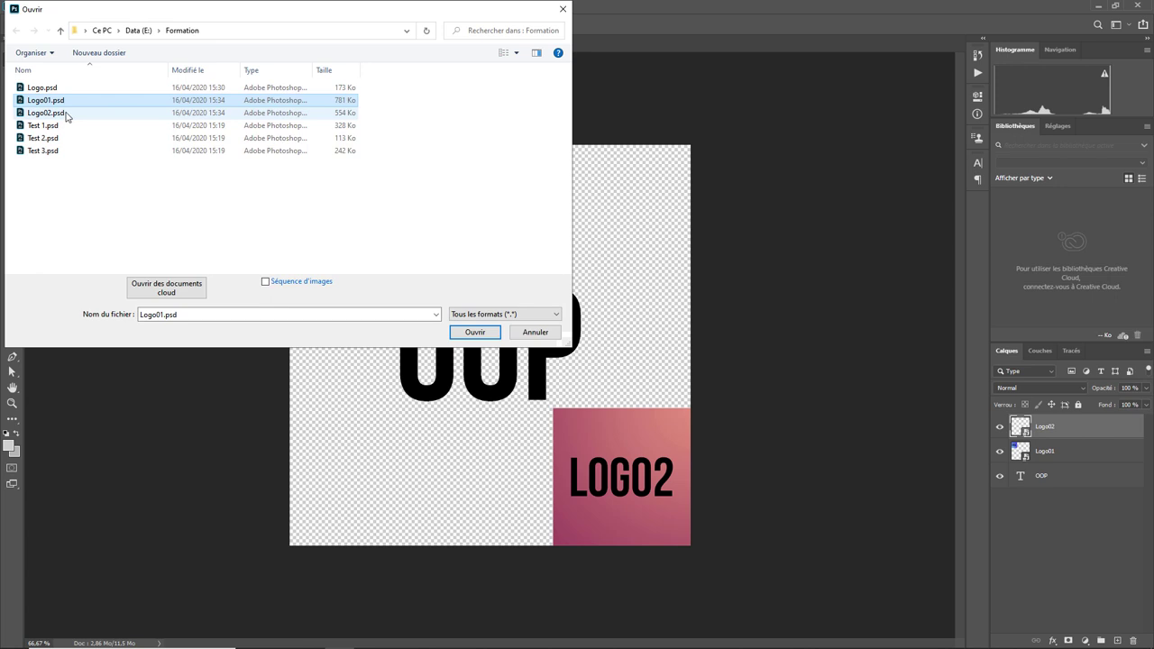
left_click(68, 114, "ctrl")
right_click(78, 115)
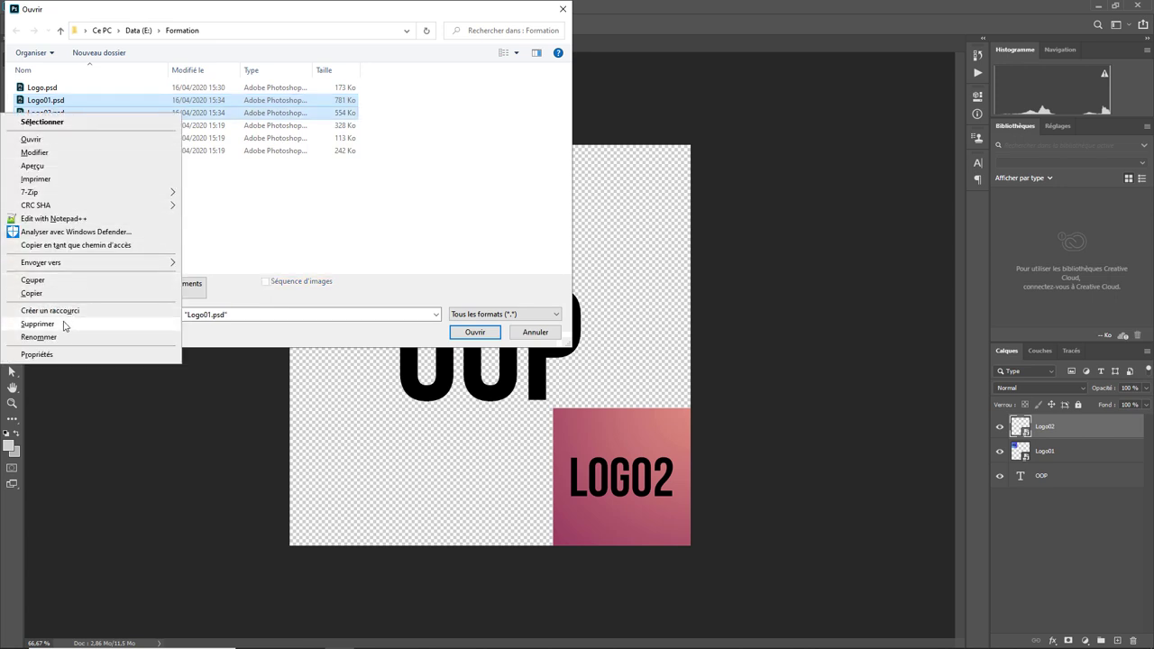
left_click(65, 324)
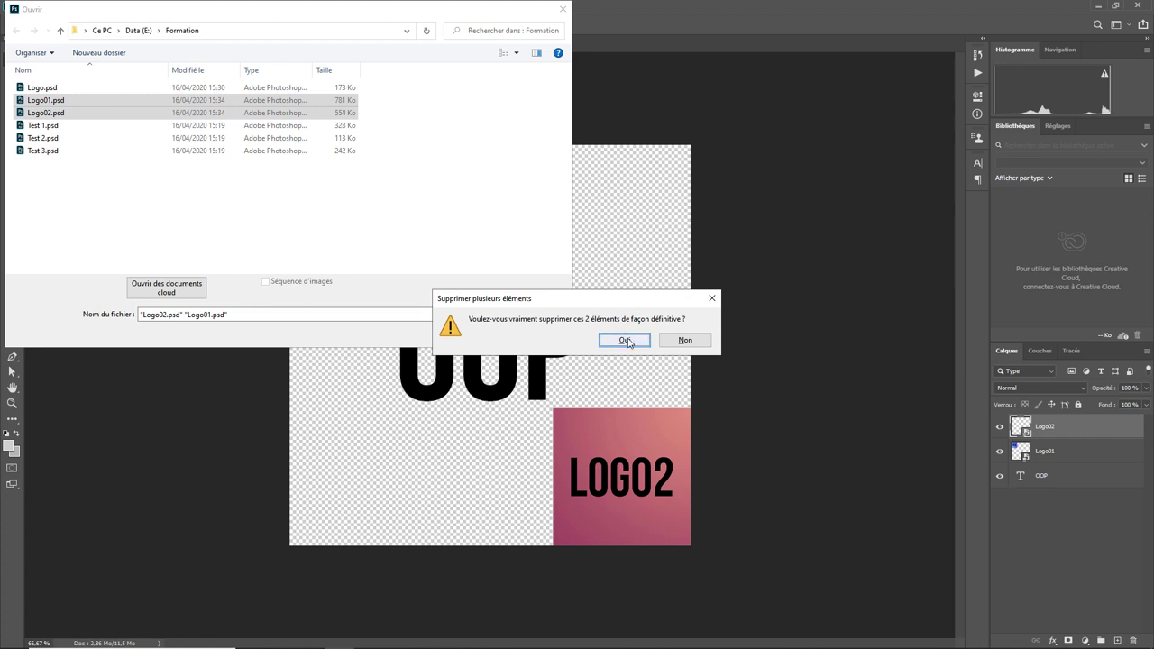
left_click(624, 341)
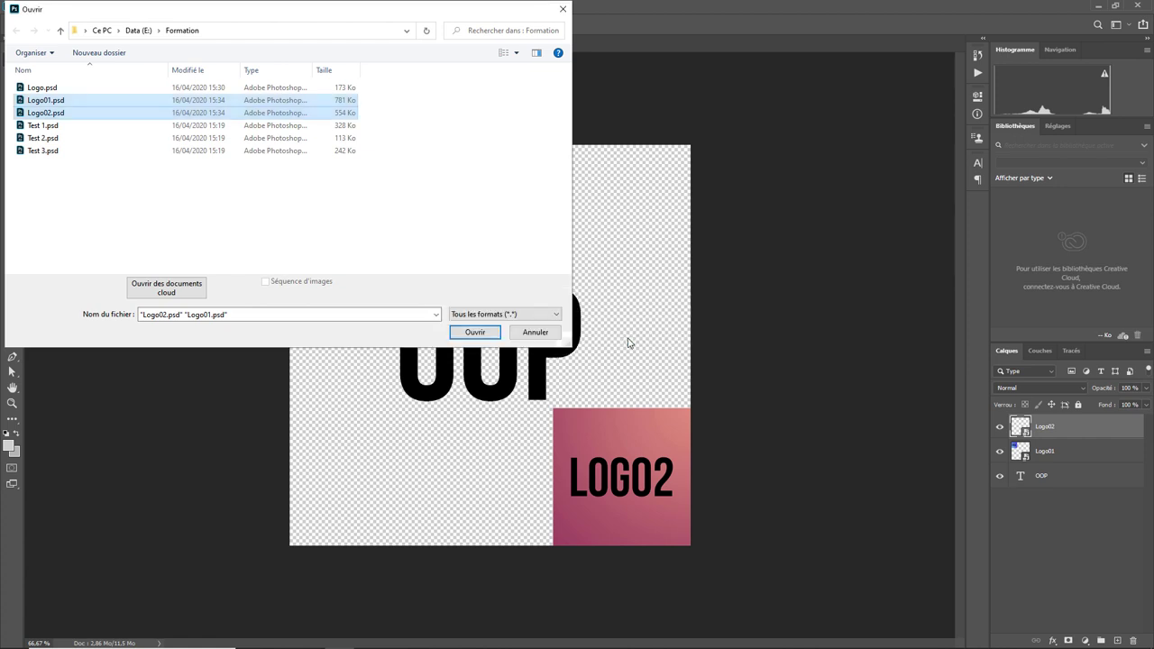
left_click(484, 339)
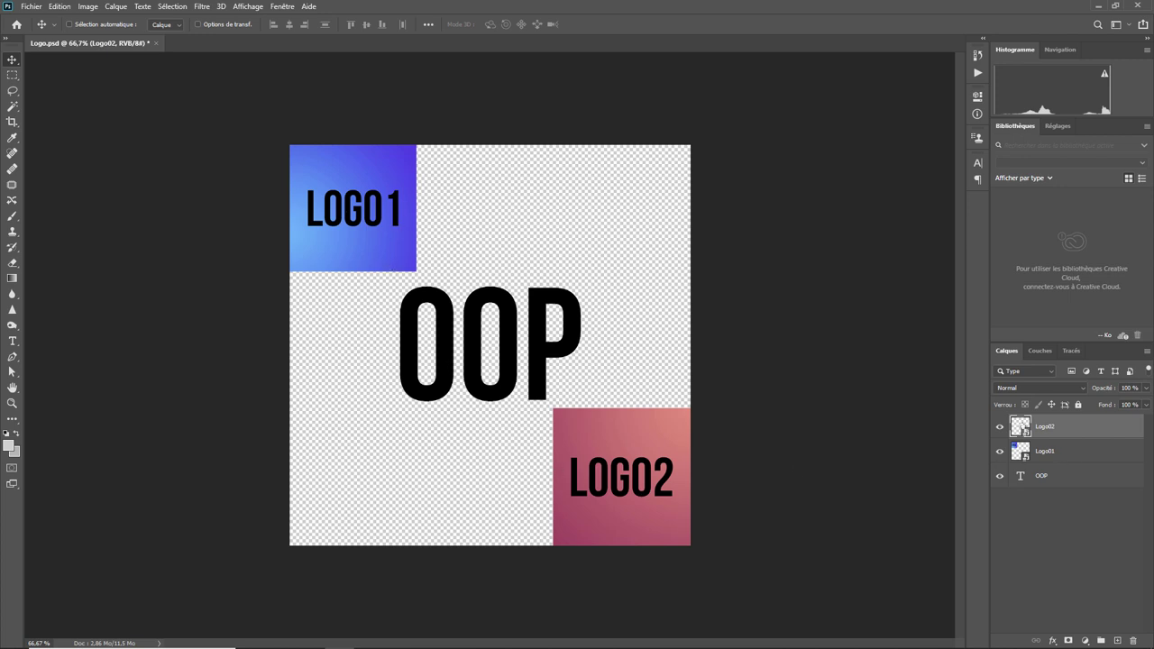
Step: Open the embedded Logo02 and Logo01 smart object contents, returning to Logo.psd each time
double_click(1019, 426)
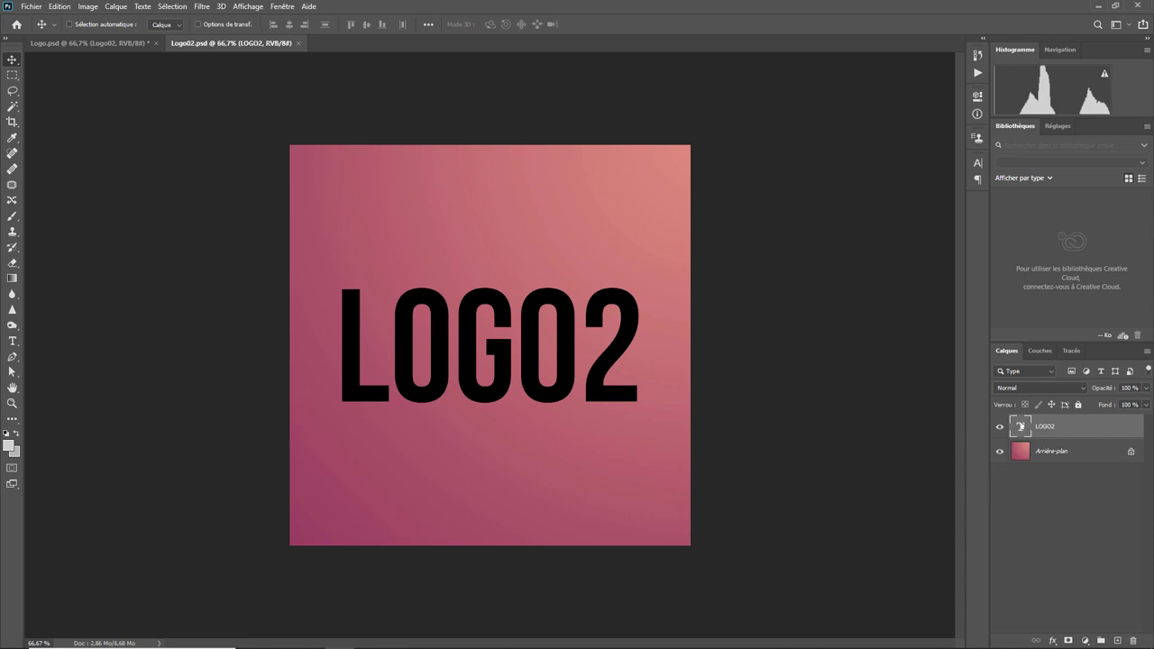
left_click(99, 43)
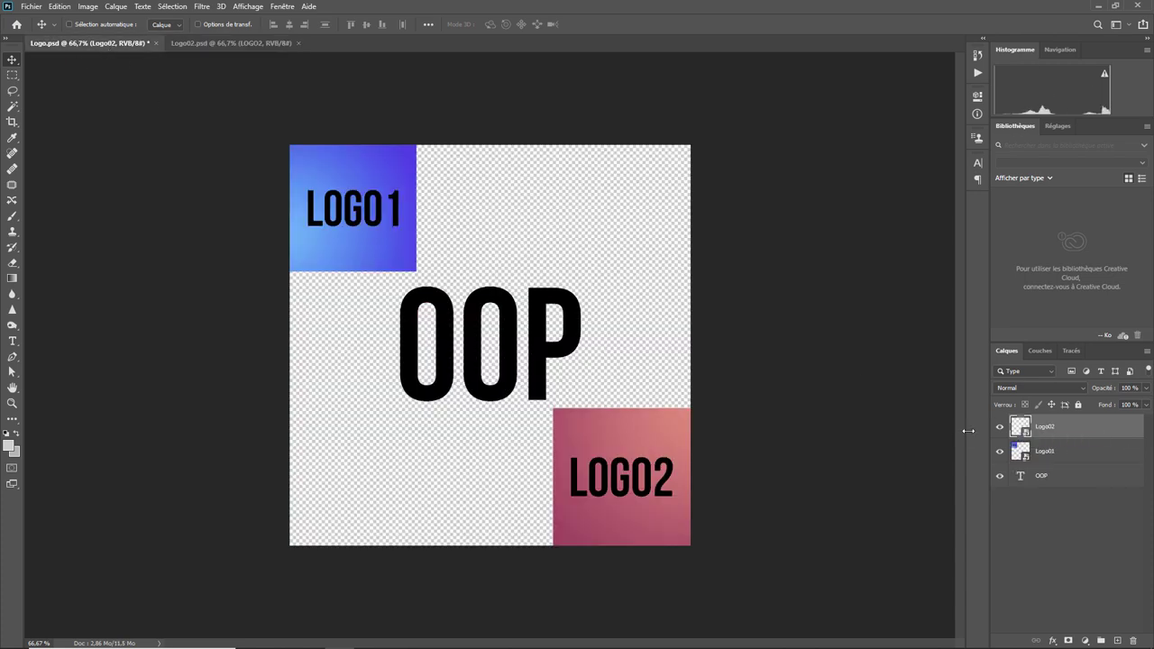
double_click(1019, 450)
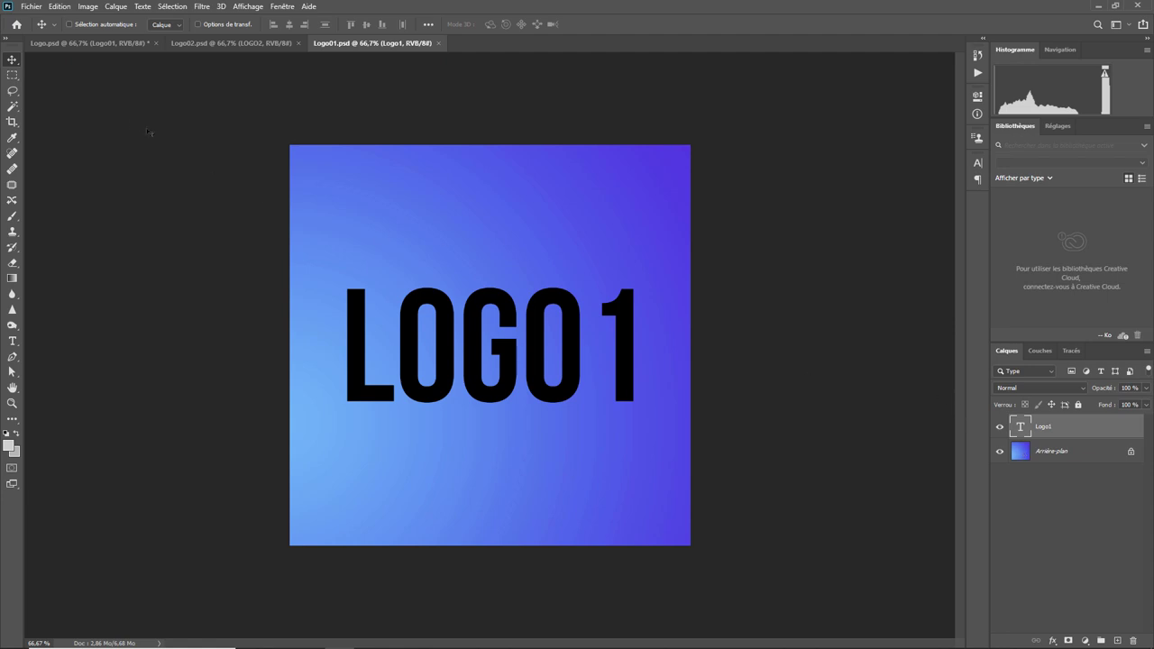
left_click(85, 43)
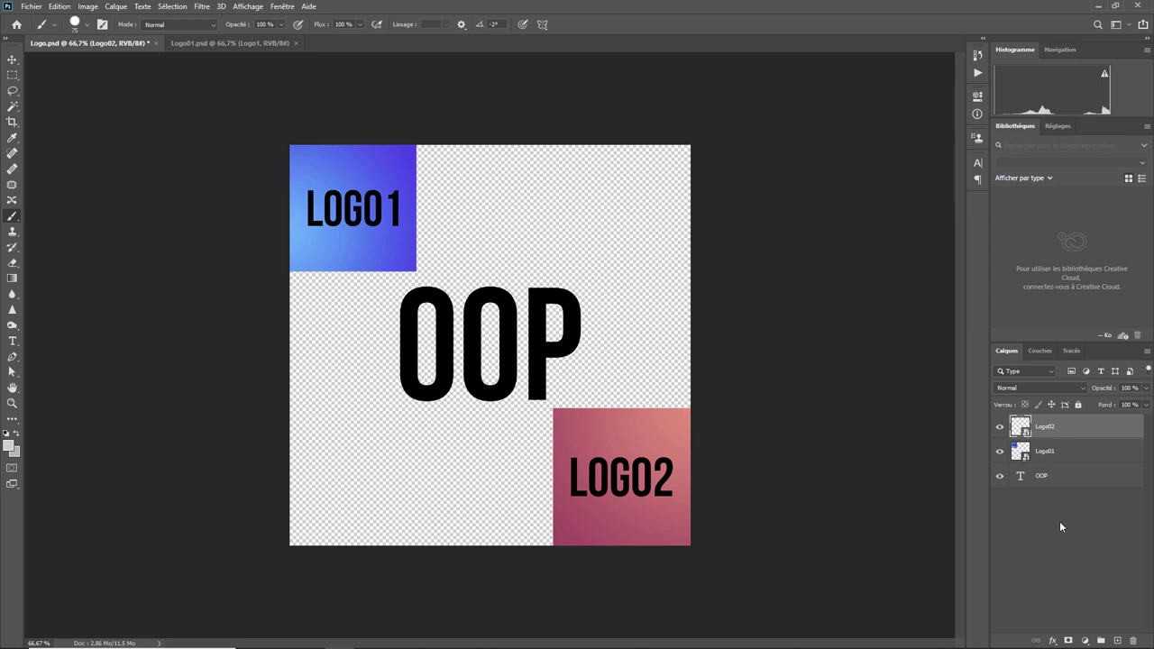
Step: Give the Logo02 layer a mask painted out over its upper-left area, then close the reopened Logo02 contents
left_click(1068, 640)
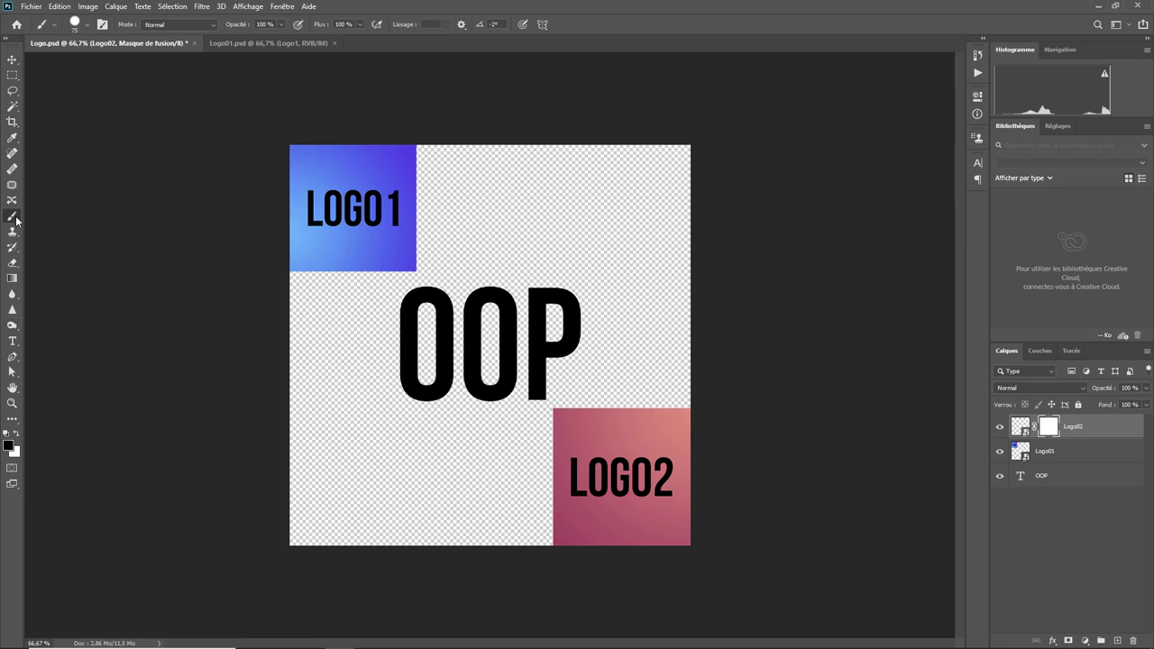
mouse_move(586, 430)
left_mouse_down()
mouse_move(603, 461)
mouse_move(584, 492)
left_mouse_up()
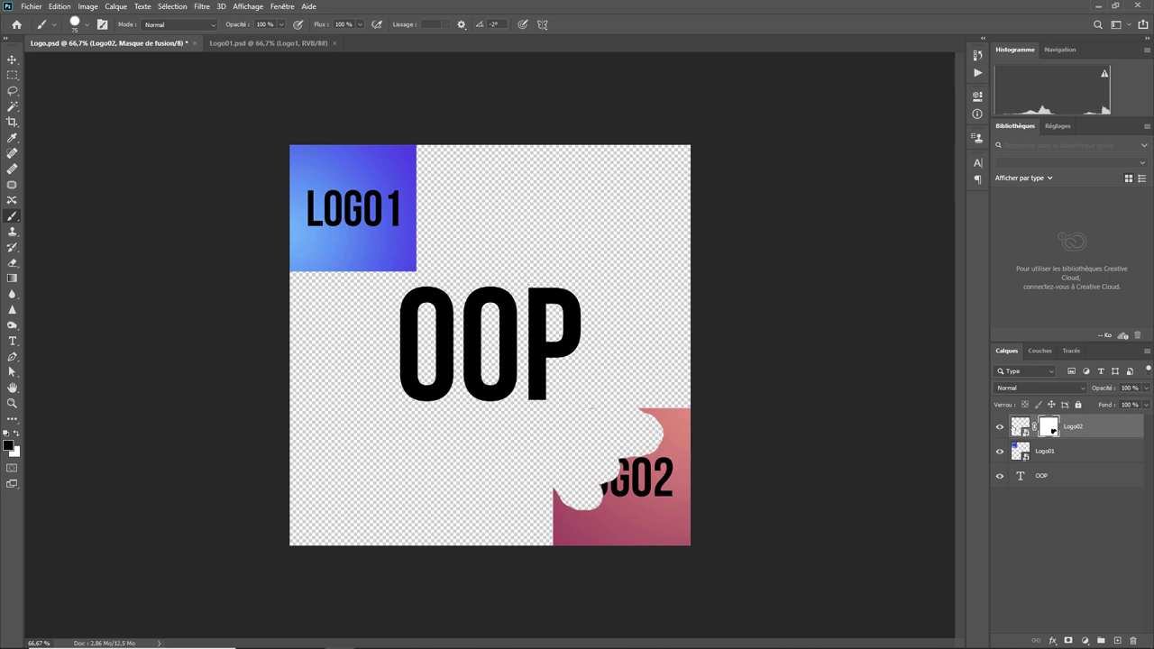
double_click(1017, 427)
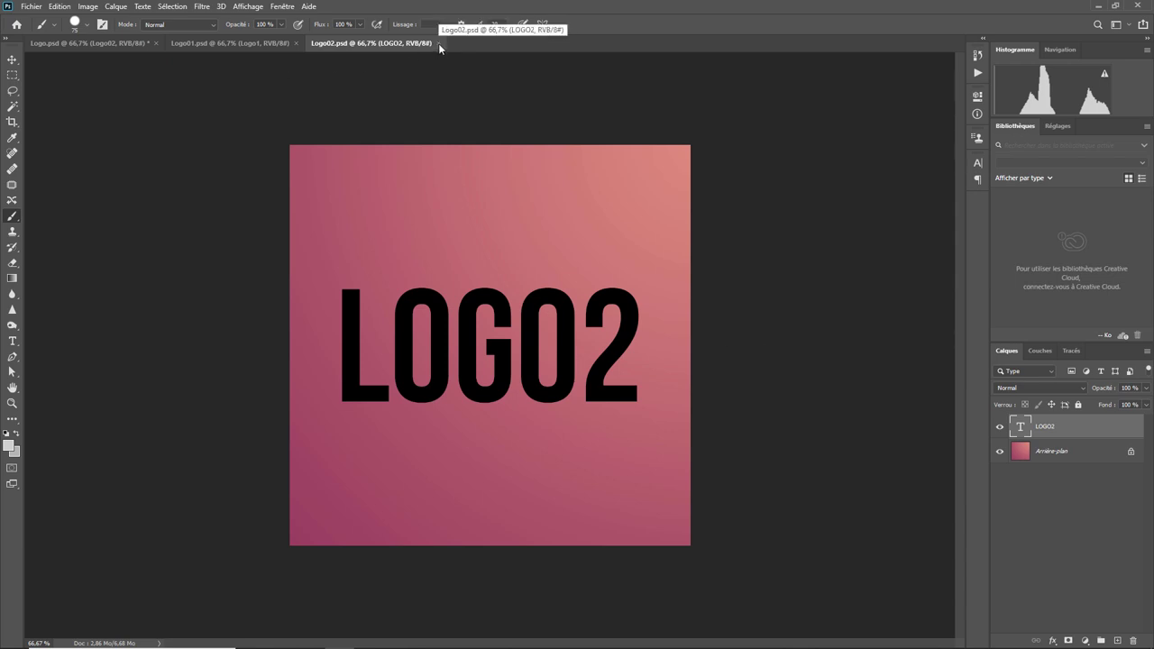
left_click(439, 43)
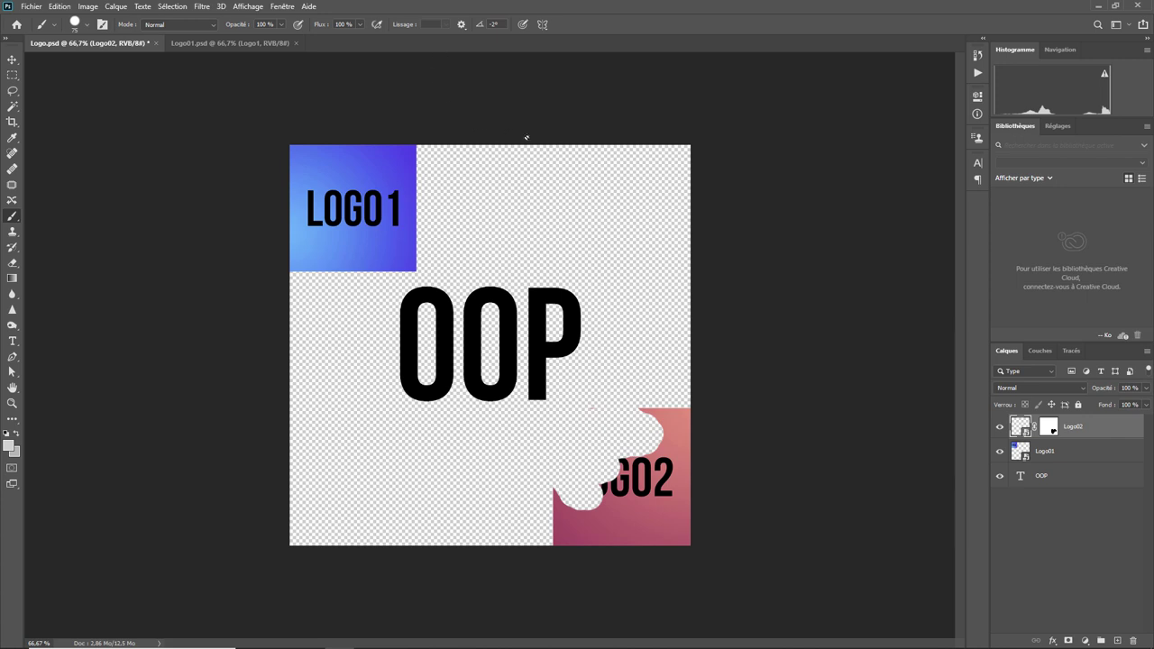